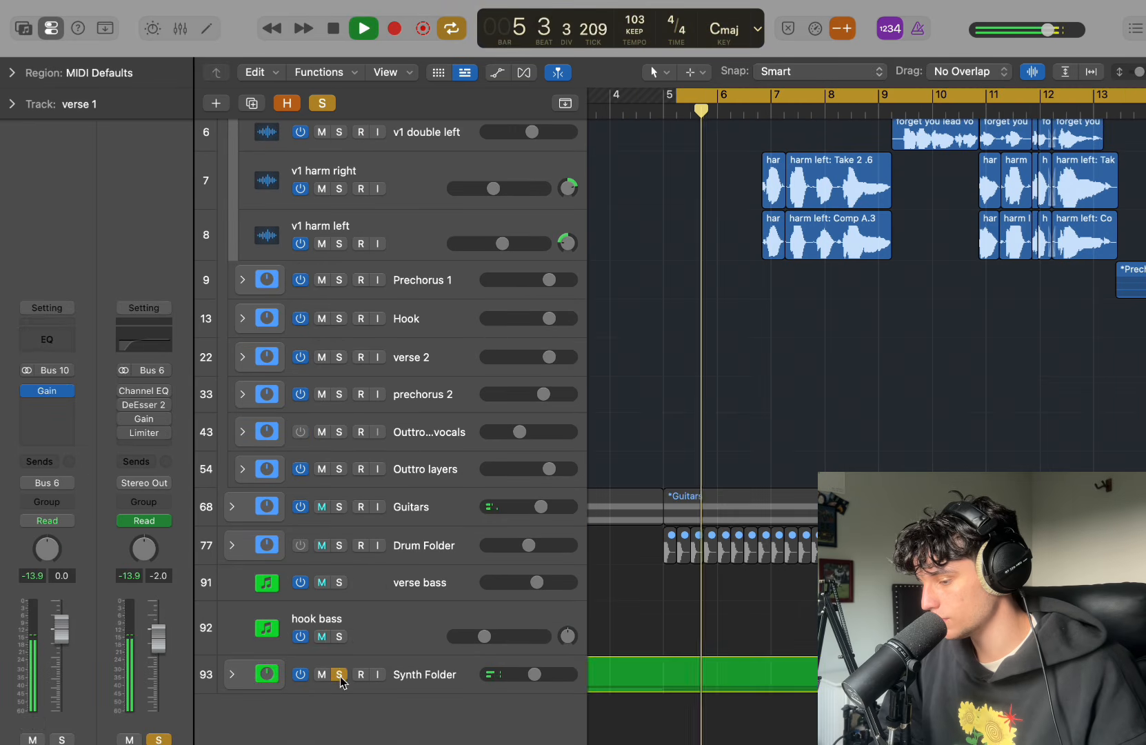
# Turn off solo on the Synth Folder, mute it, and play the soloed verse 1 vocals through before stopping
pyautogui.click(339, 675)
pyautogui.click(322, 675)
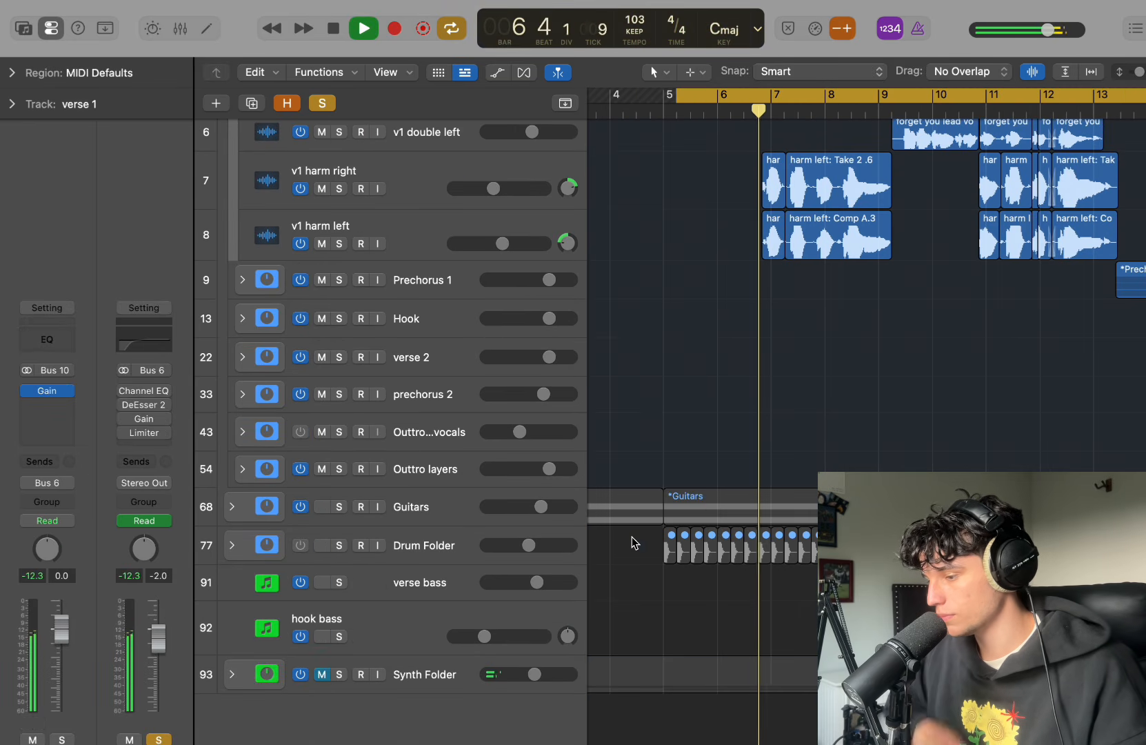
pyautogui.scroll(-5, 634, 543)
pyautogui.scroll(5, 635, 543)
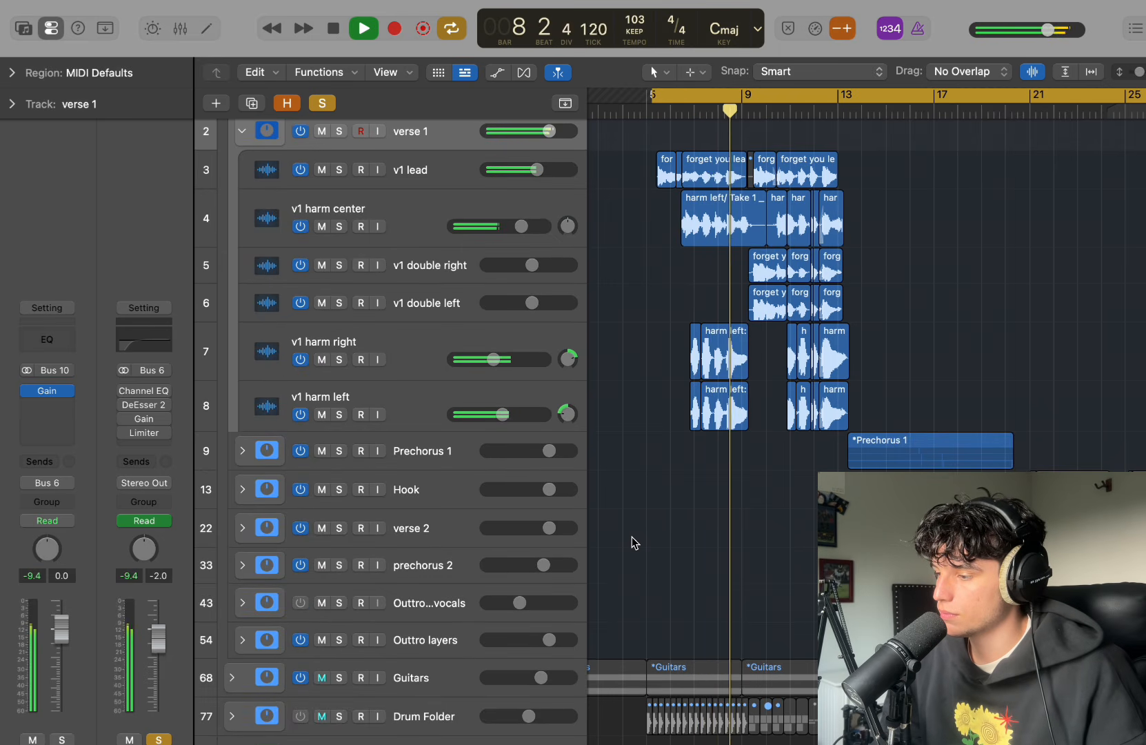
pyautogui.press('space')
pyautogui.press('space')
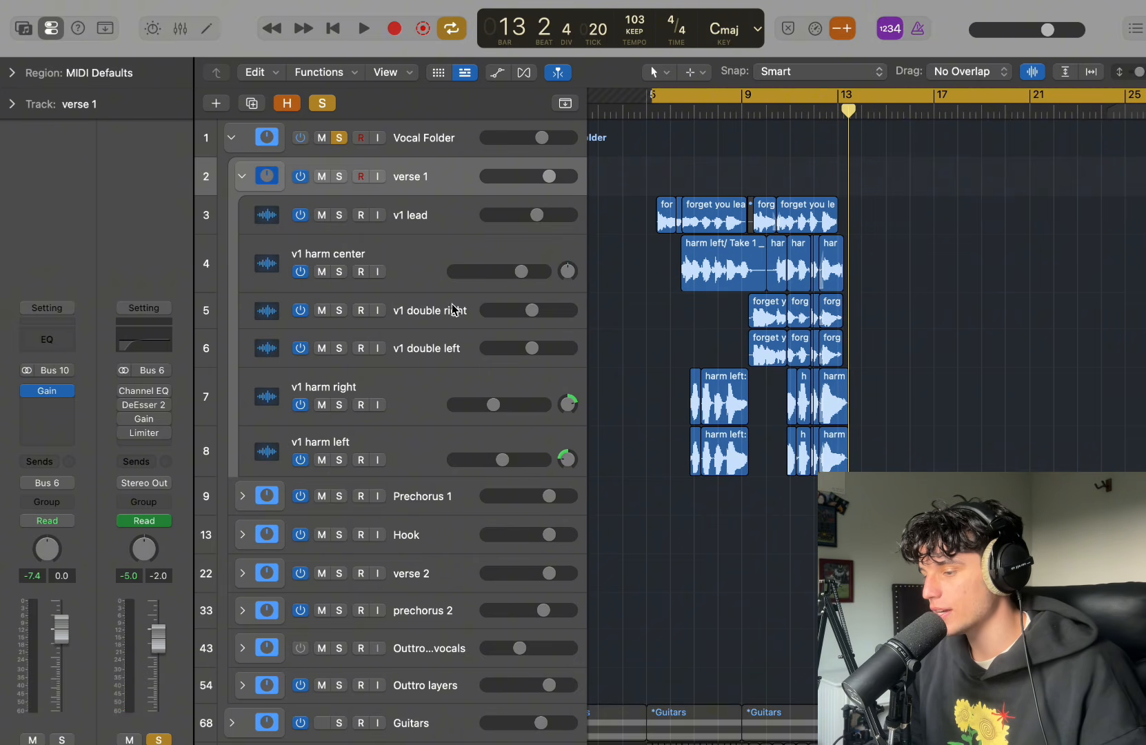
# Step through the verse 1 vocal tracks from v1 lead to v1 harm left, viewing each channel strip
pyautogui.click(437, 216)
pyautogui.press('Down')
pyautogui.press('Down')
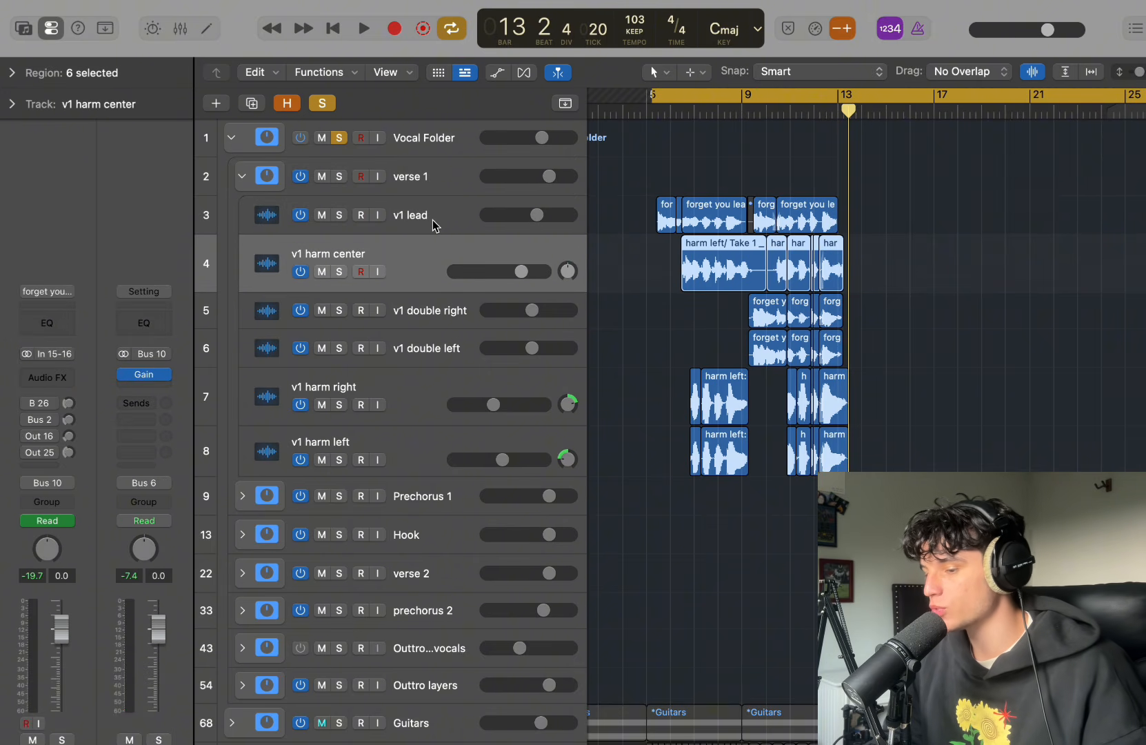
pyautogui.press('Down')
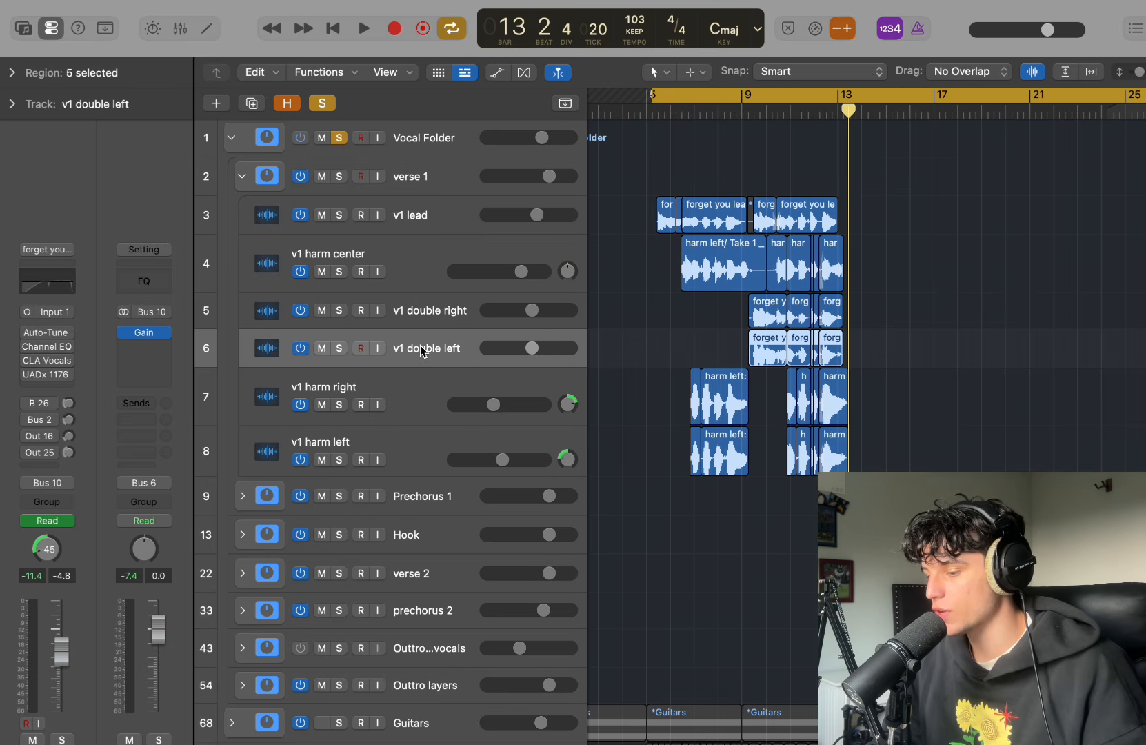
pyautogui.press('Down')
pyautogui.press('Down')
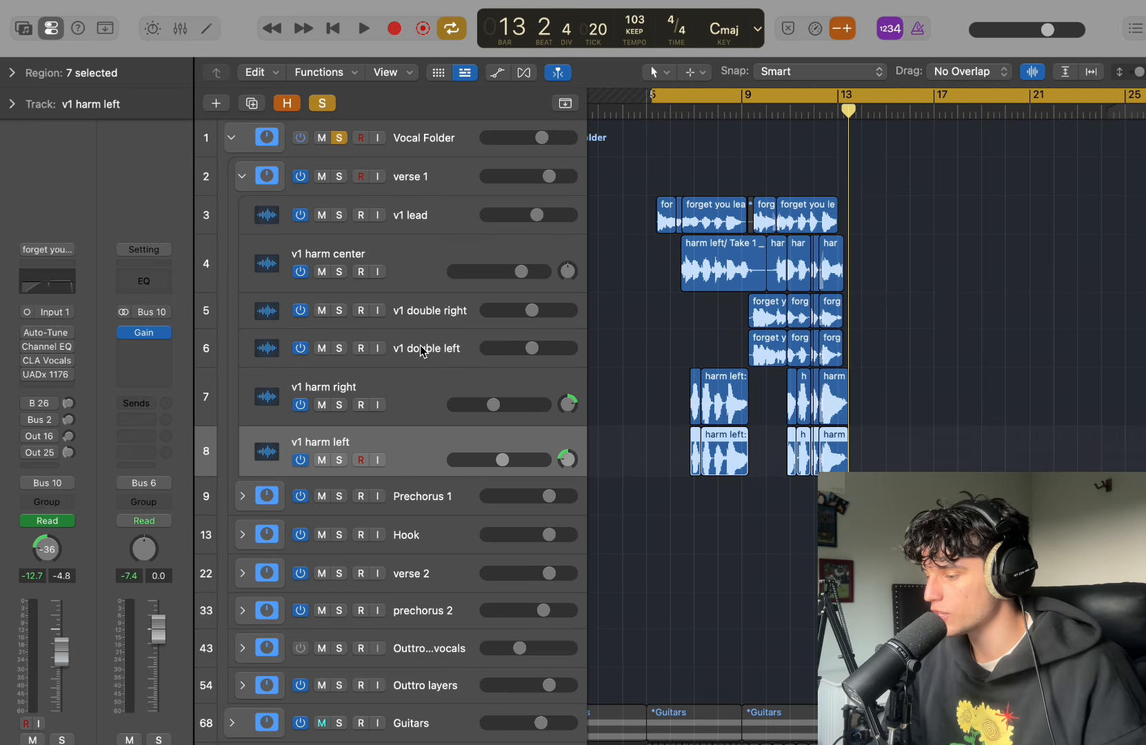
# Enable the insert plug-ins on all six verse 1 vocal tracks and on the Vocal Folder, and audition the processed vocals
pyautogui.click(433, 216)
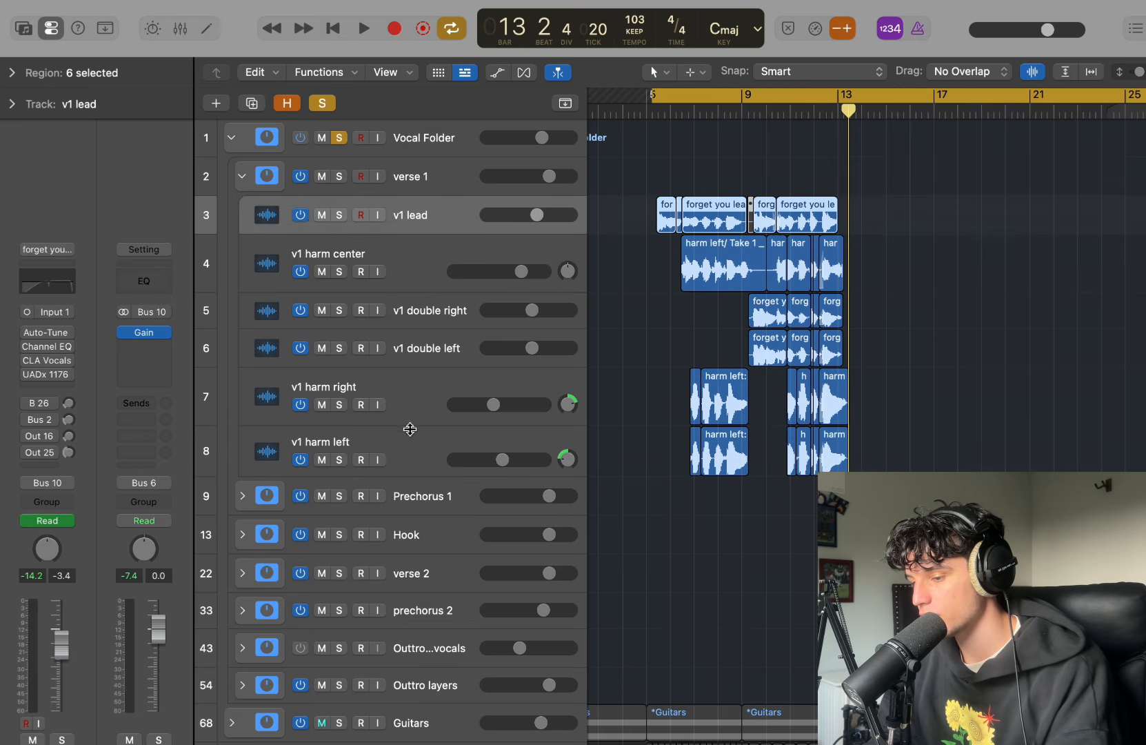
pyautogui.keyDown('shift'); pyautogui.click(412, 453); pyautogui.keyUp('shift')
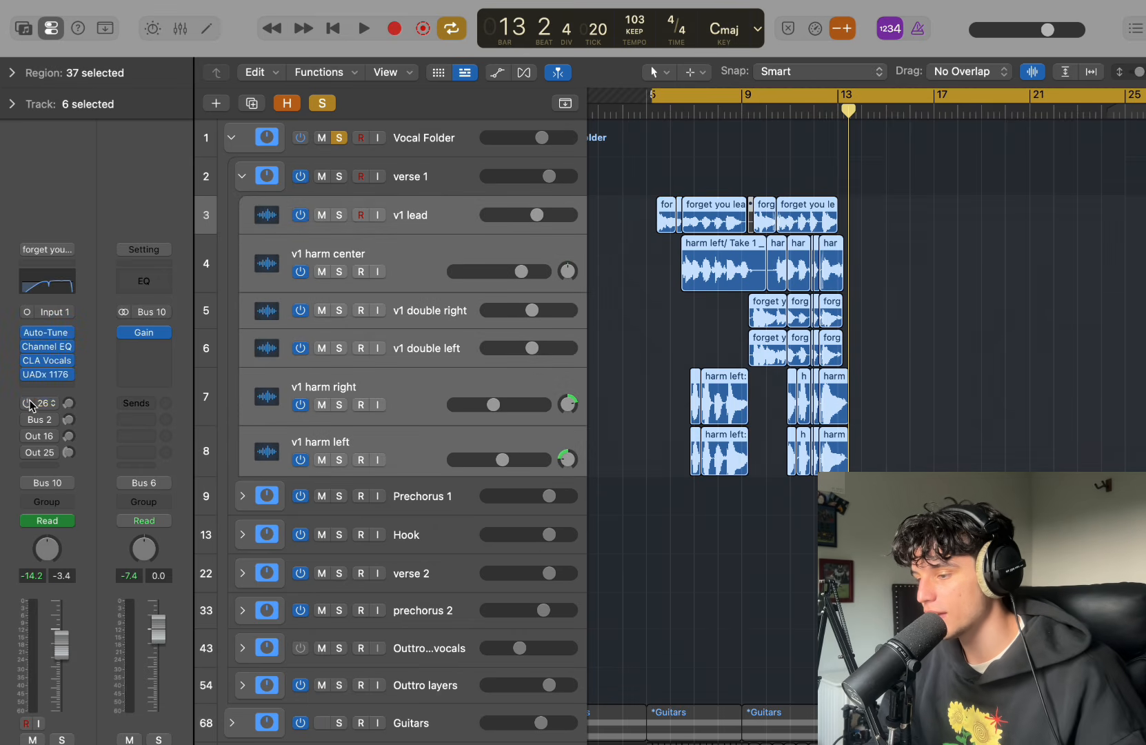
pyautogui.click(421, 183)
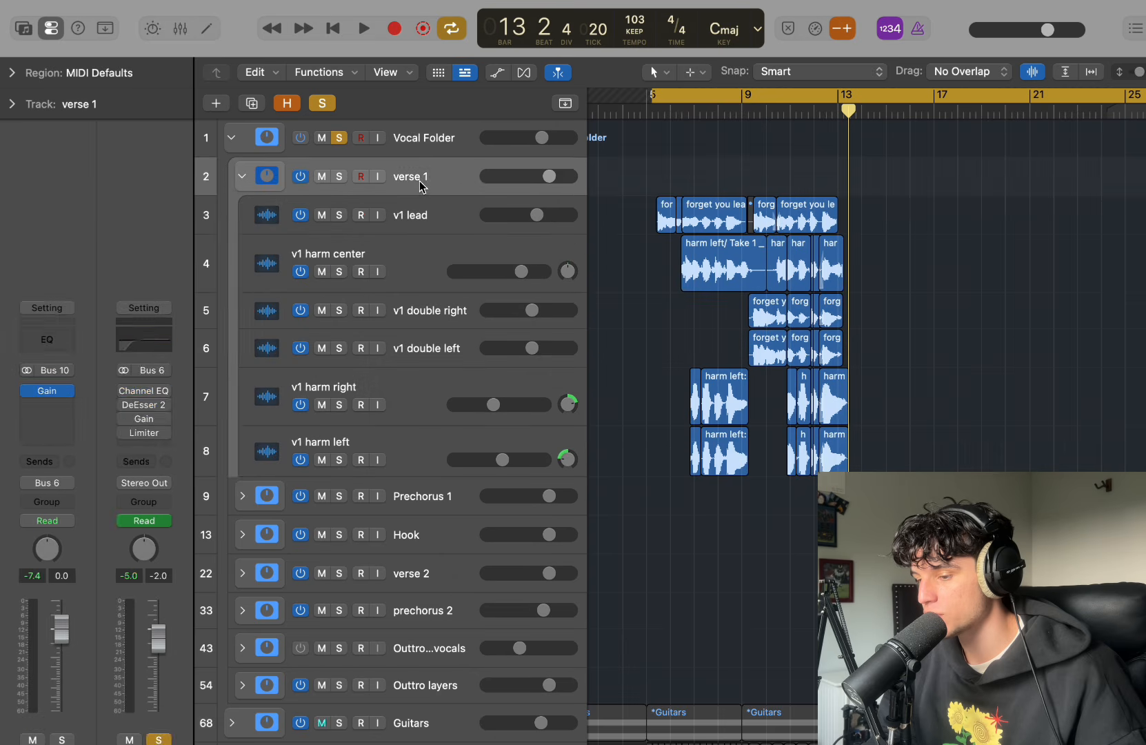
pyautogui.click(436, 141)
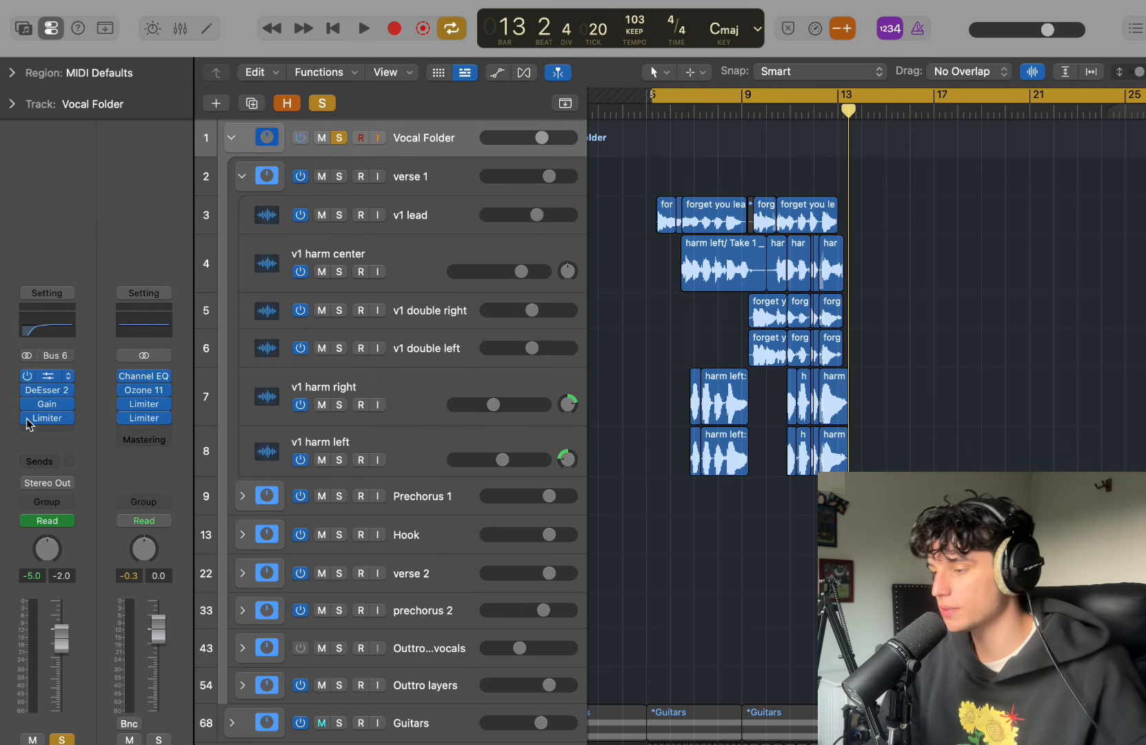
pyautogui.press('space')
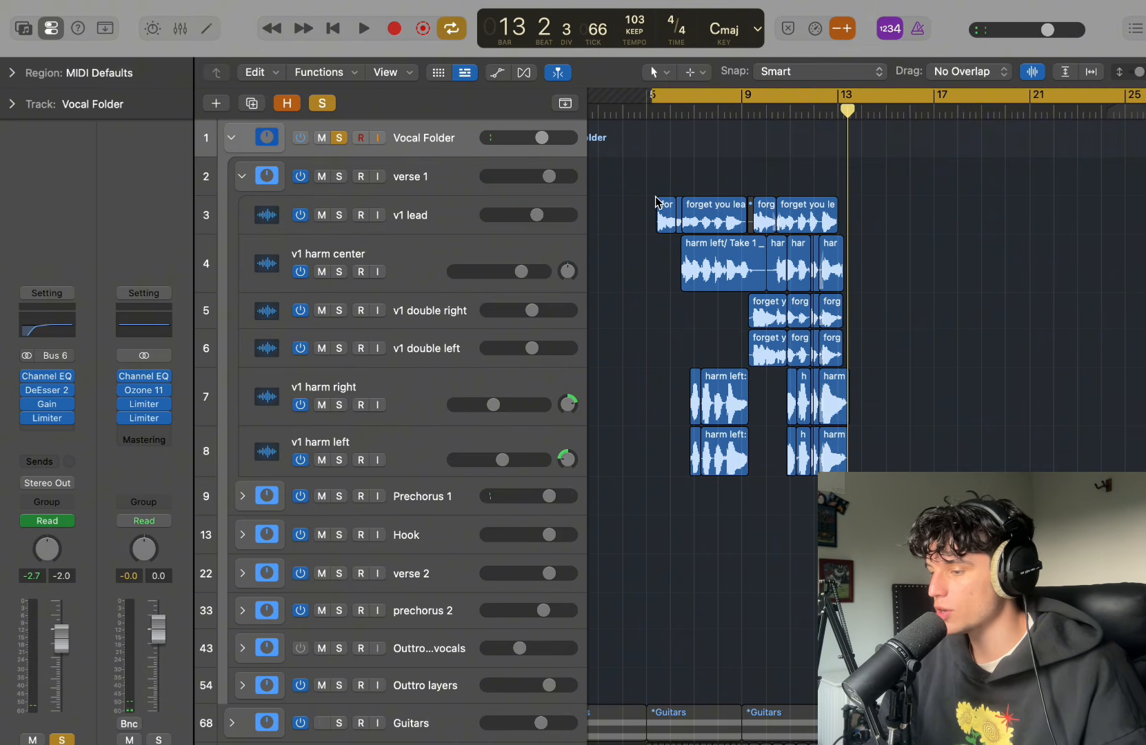
# Examine the Auto-Tune and Channel EQ settings on the v1 lead track
pyautogui.click(459, 187)
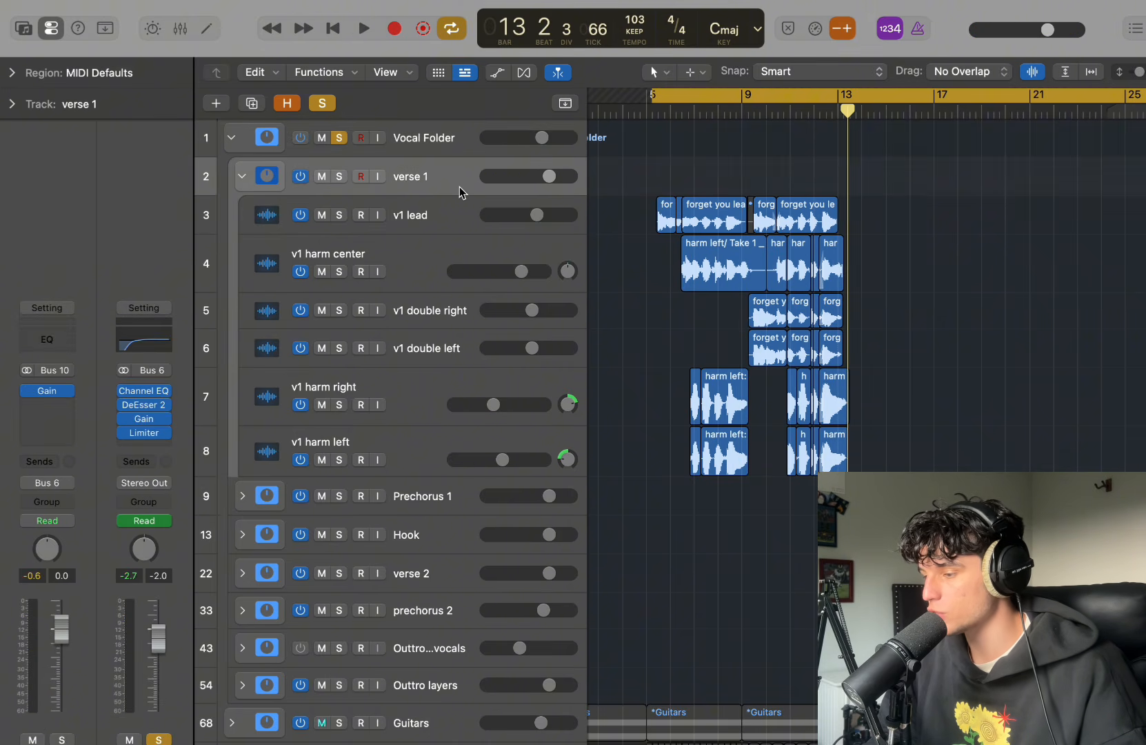
pyautogui.click(428, 226)
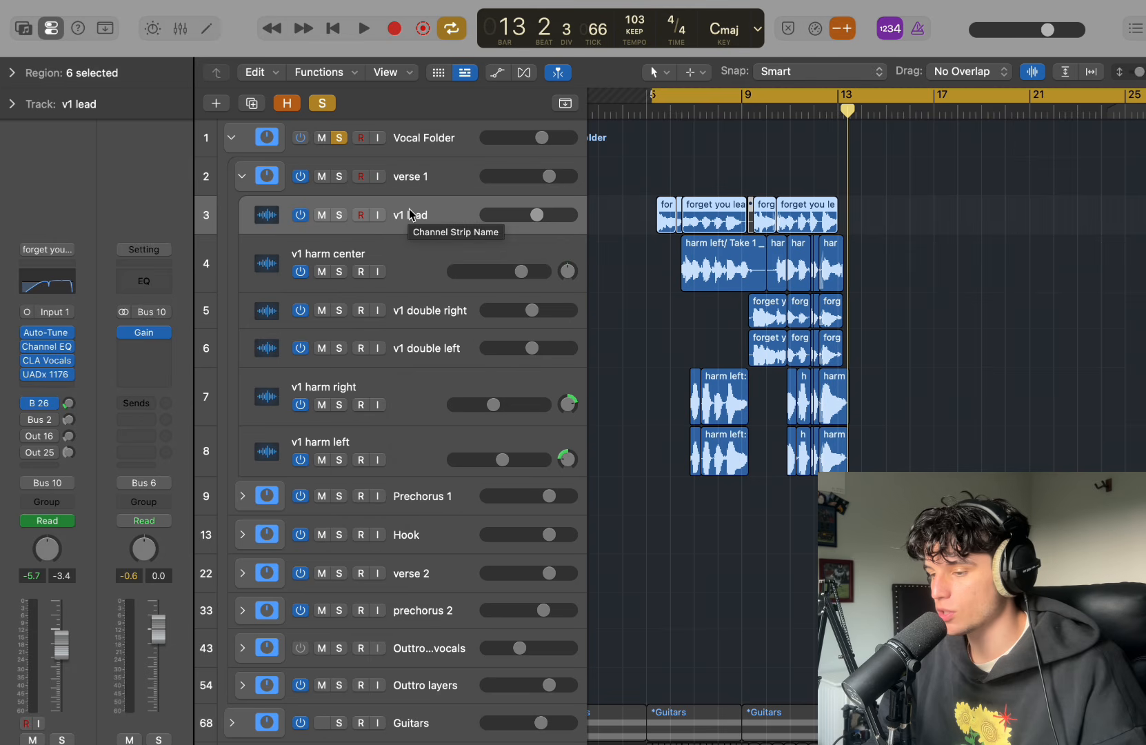
pyautogui.click(69, 331)
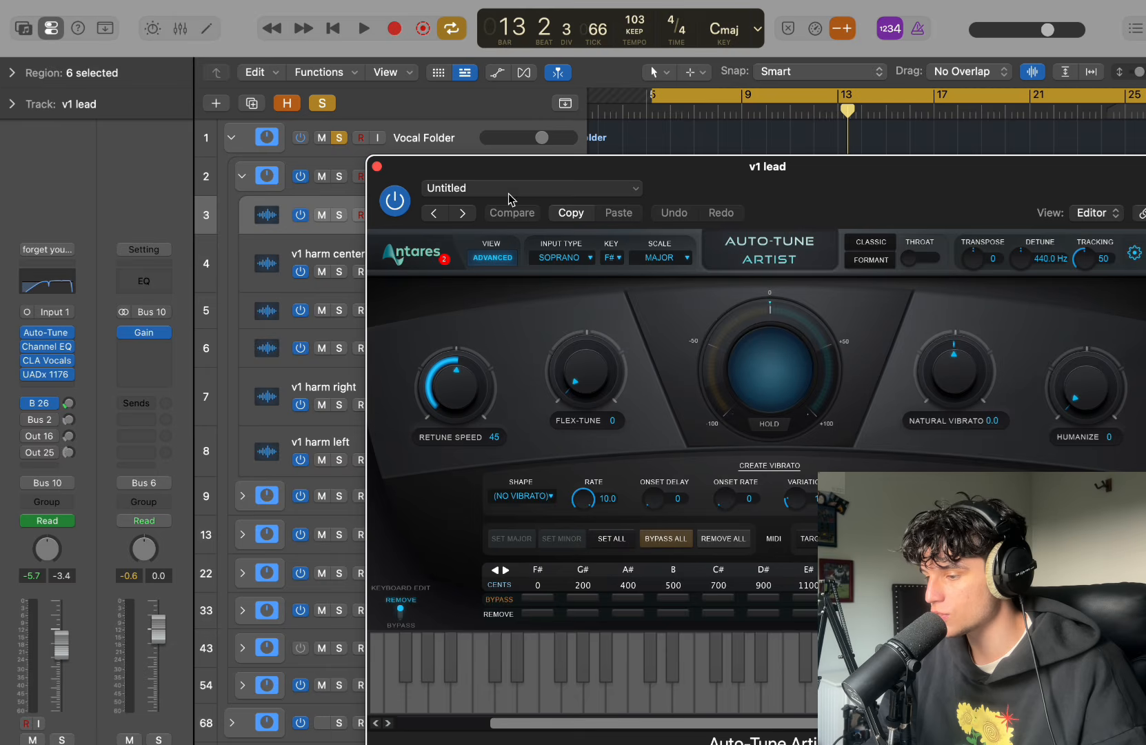
pyautogui.click(377, 166)
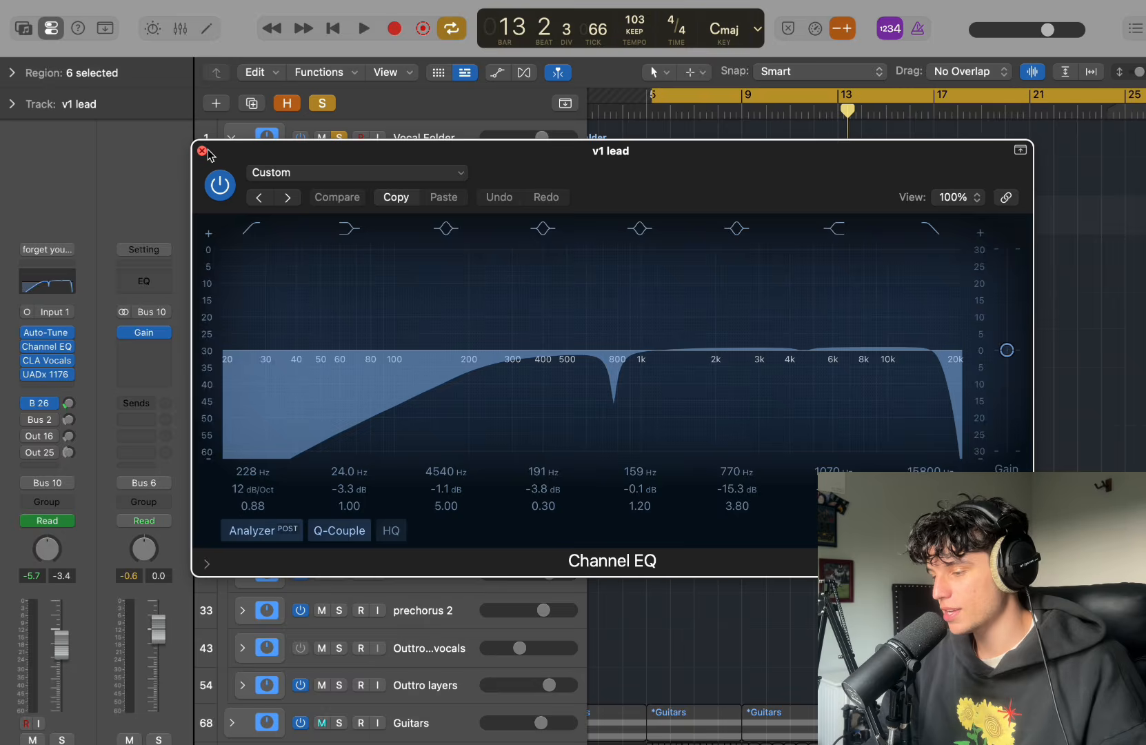
pyautogui.click(202, 150)
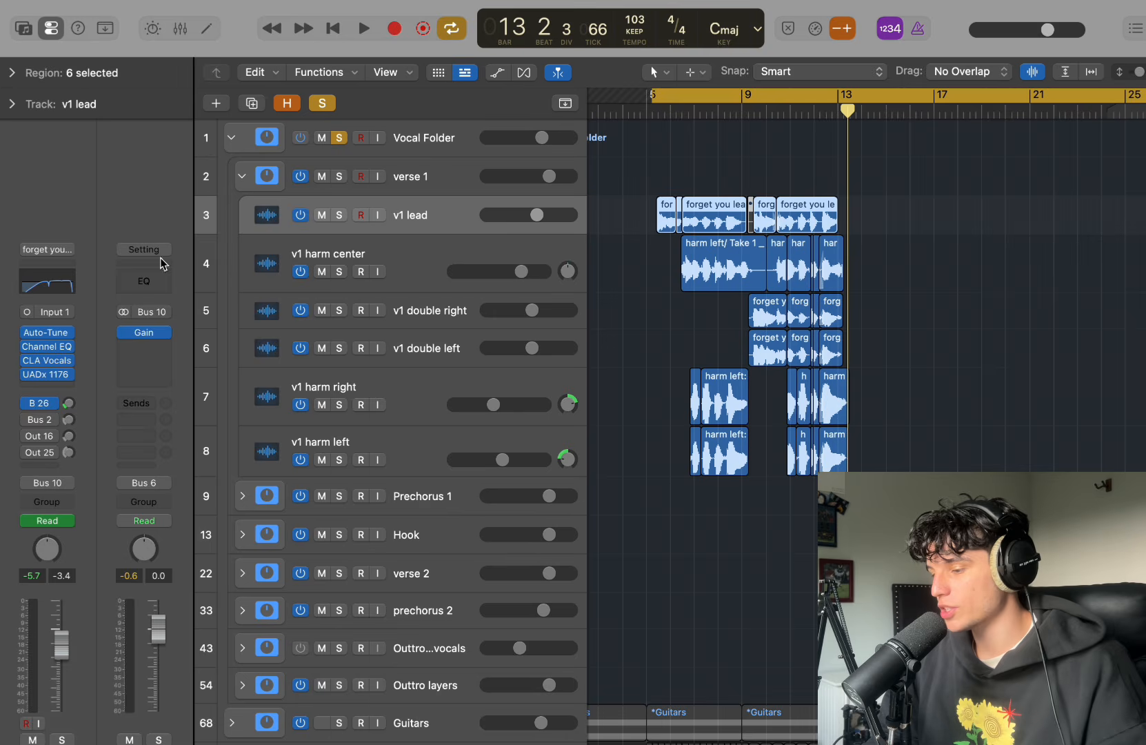
pyautogui.click(46, 346)
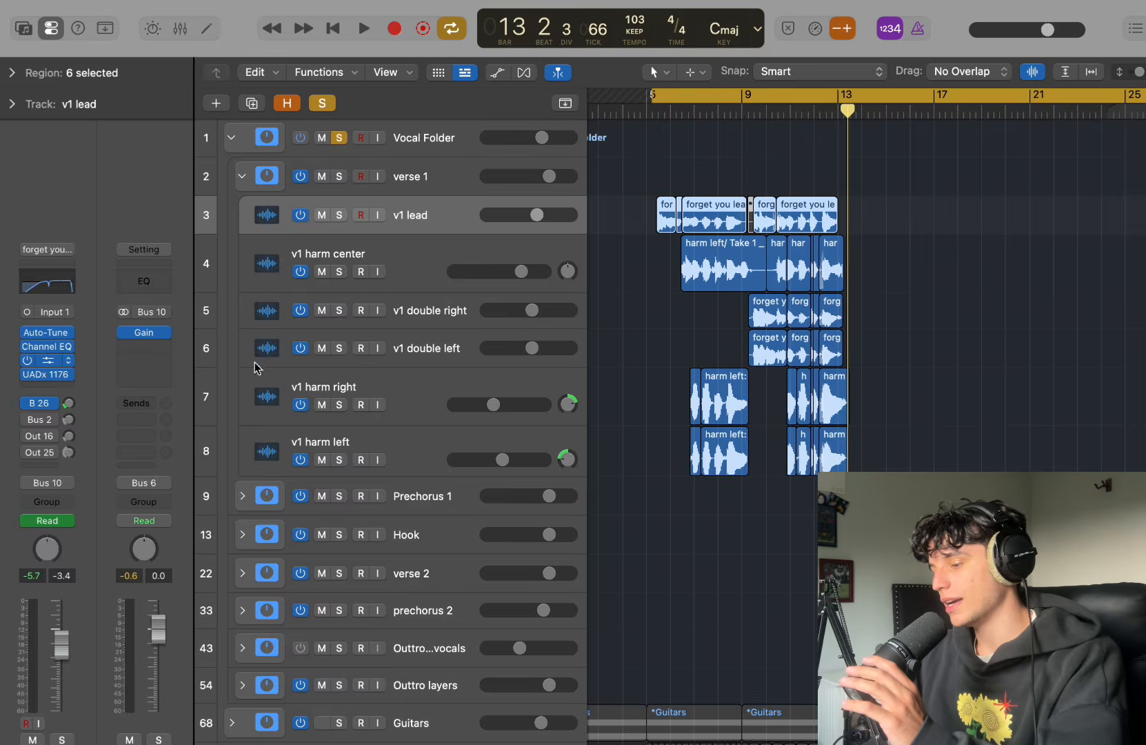
# Examine the CLA Vocals and UADx 1176 settings on the v1 lead track
pyautogui.click(47, 360)
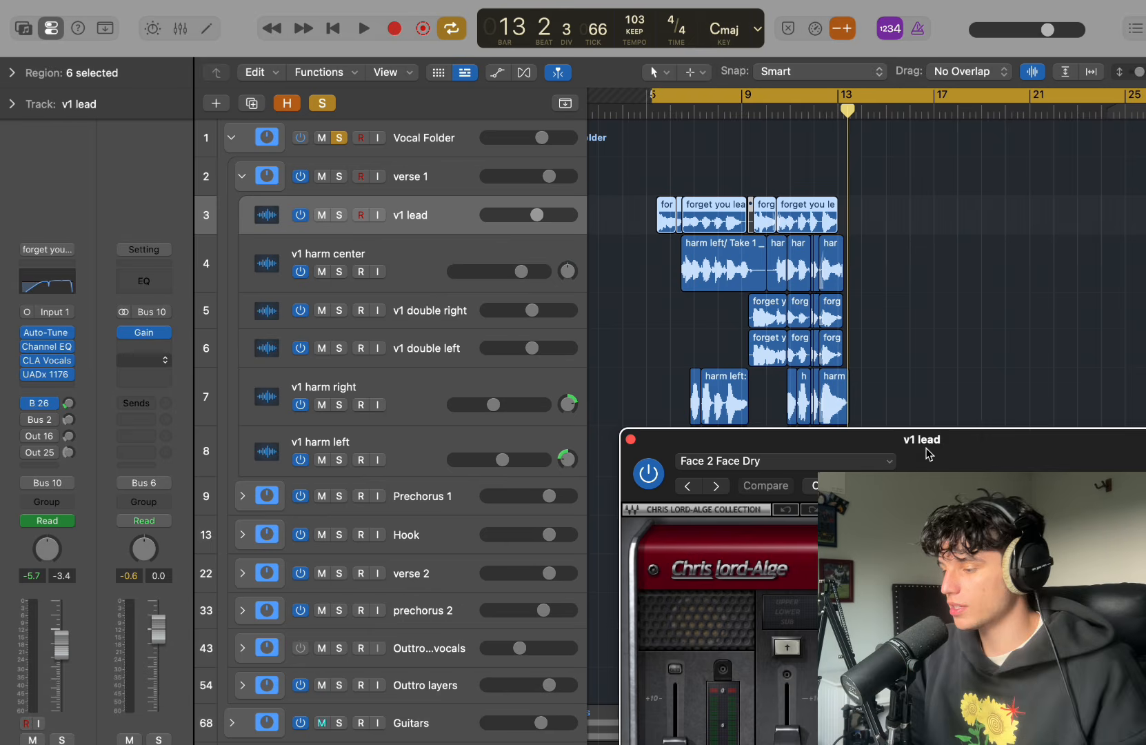
pyautogui.moveTo(859, 438); pyautogui.dragTo(639, 135)
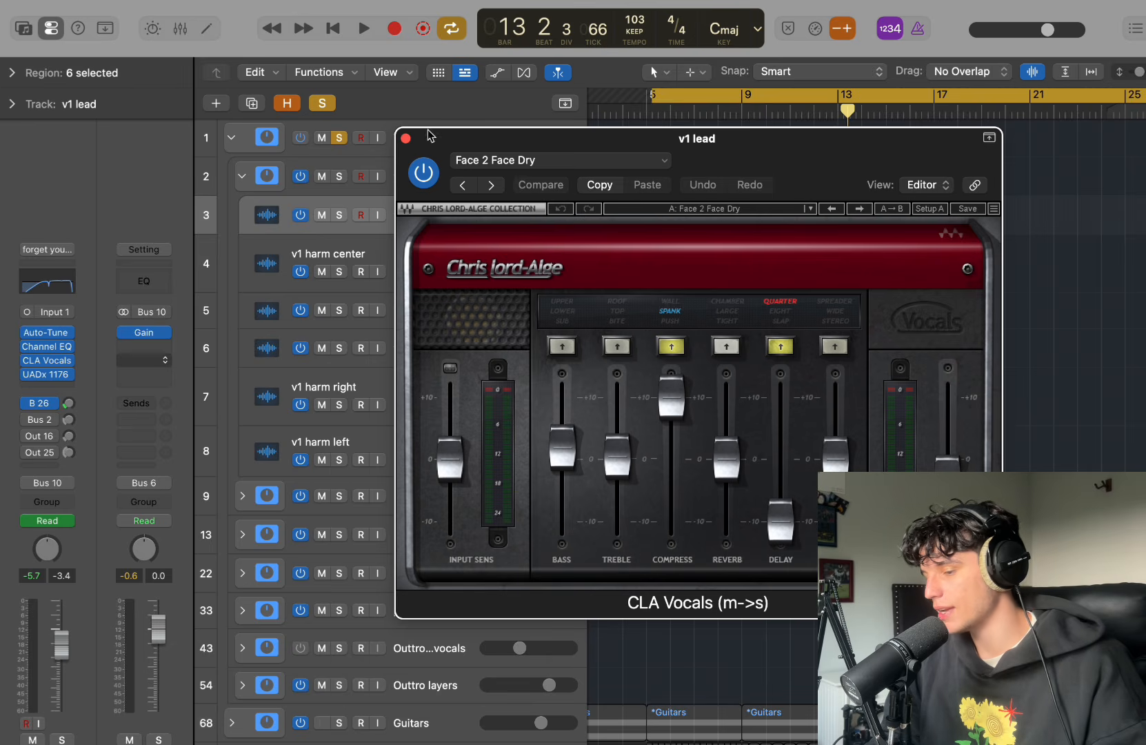
pyautogui.click(405, 138)
pyautogui.click(45, 374)
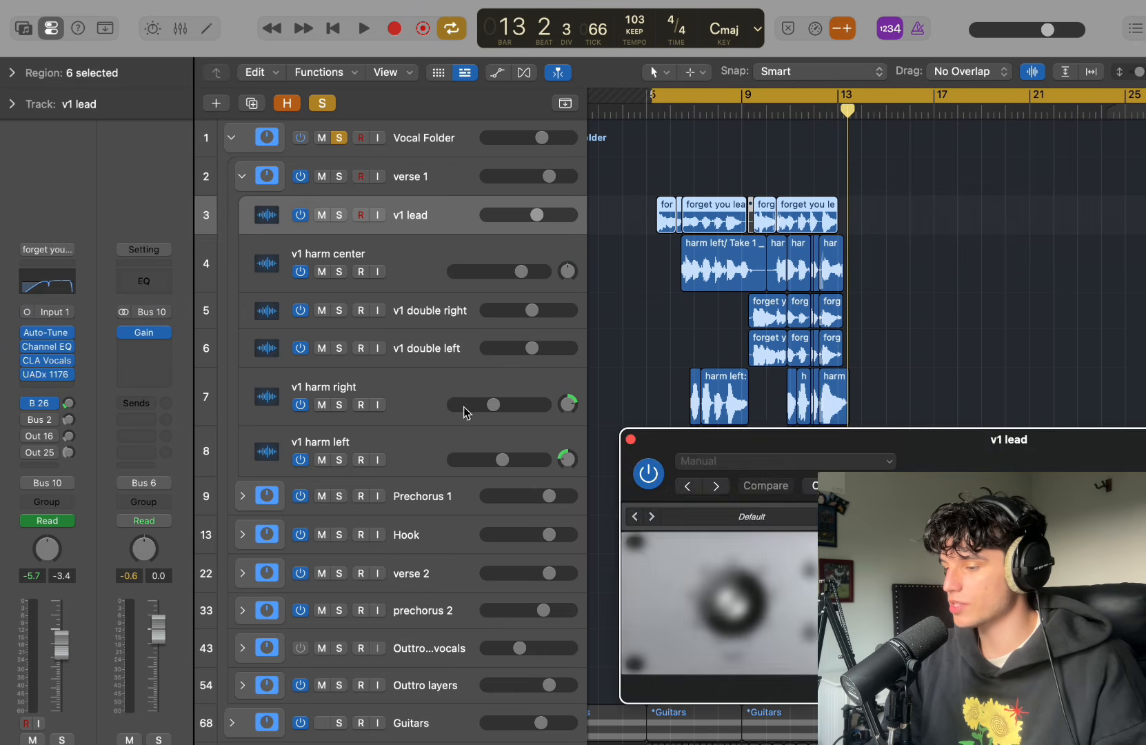
pyautogui.moveTo(871, 429); pyautogui.dragTo(600, 218)
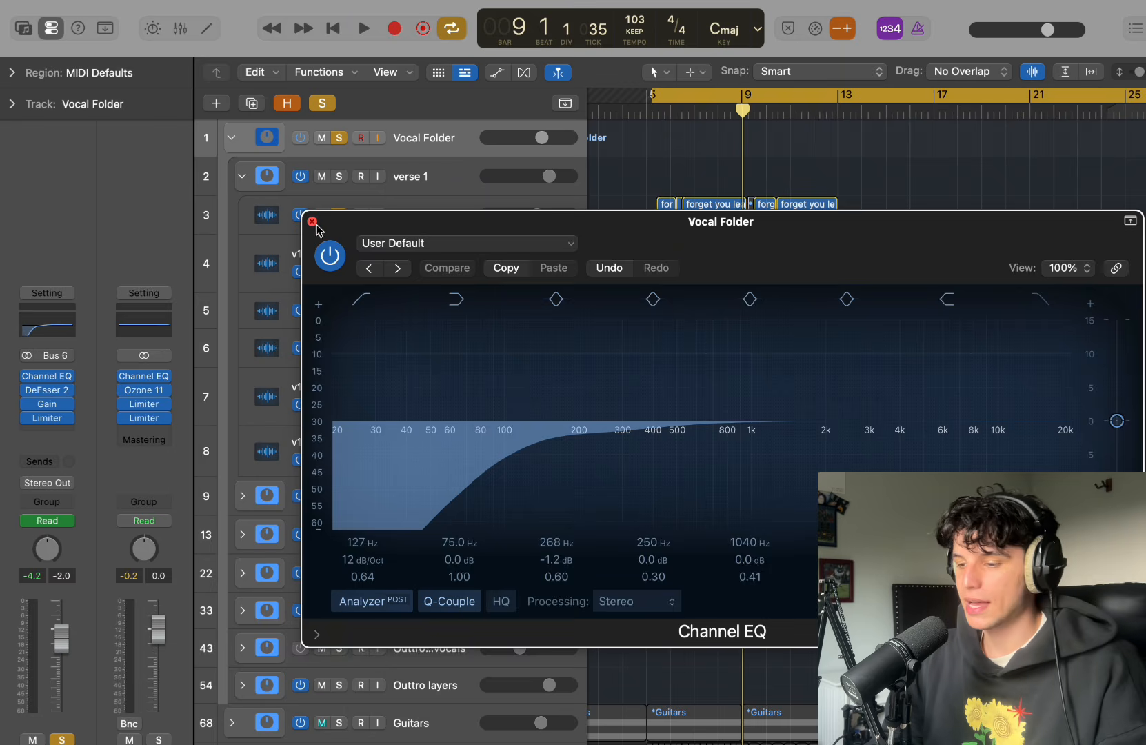
# Display the vocal verb channel fed by v1 lead's Bus 26 send and inspect its plug-ins
pyautogui.click(312, 220)
pyautogui.click(439, 228)
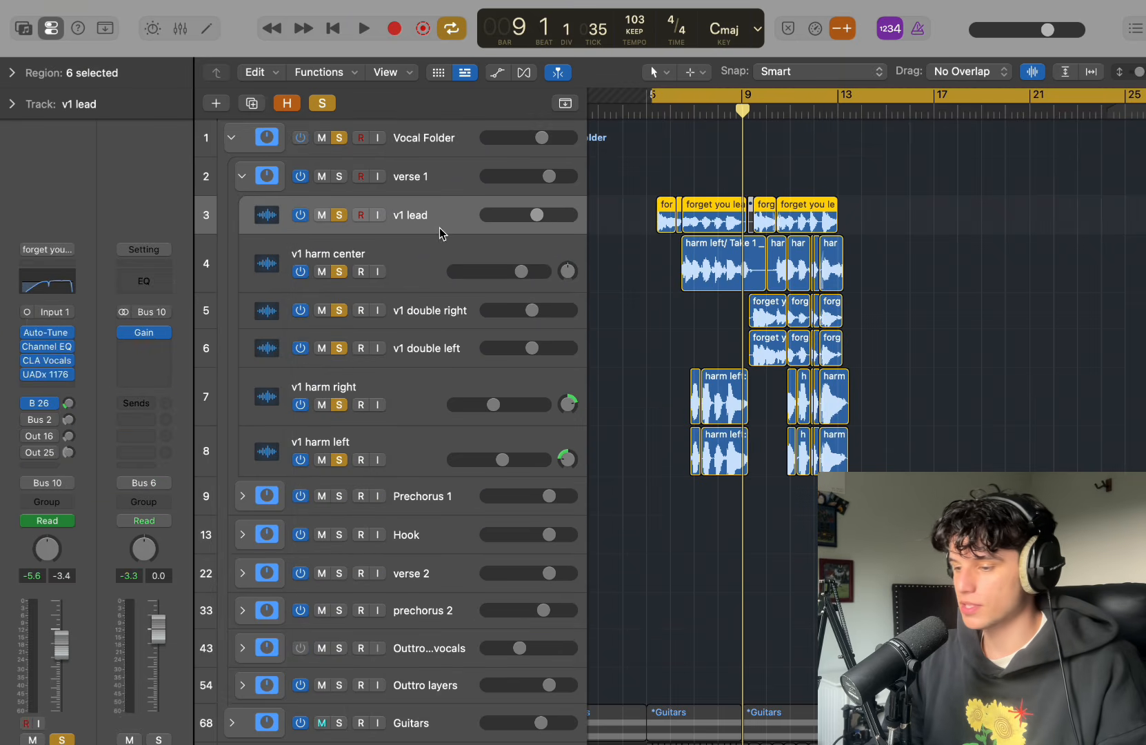
pyautogui.click(44, 403)
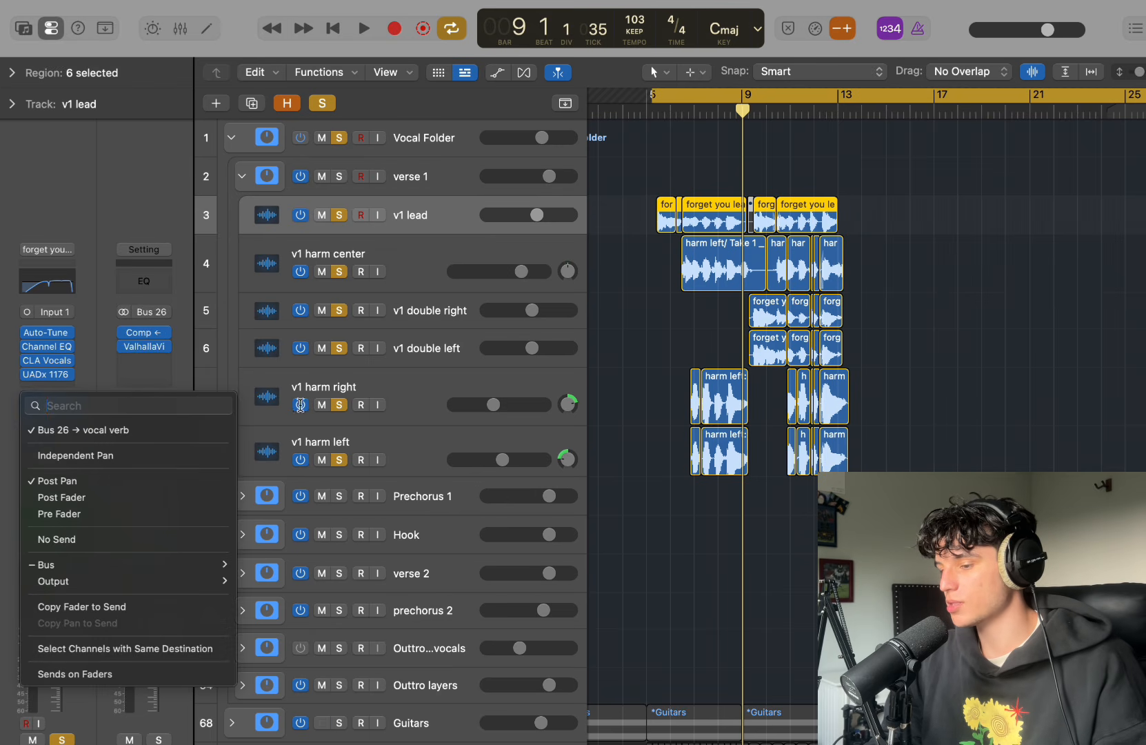
pyautogui.click(189, 352)
pyautogui.click(145, 346)
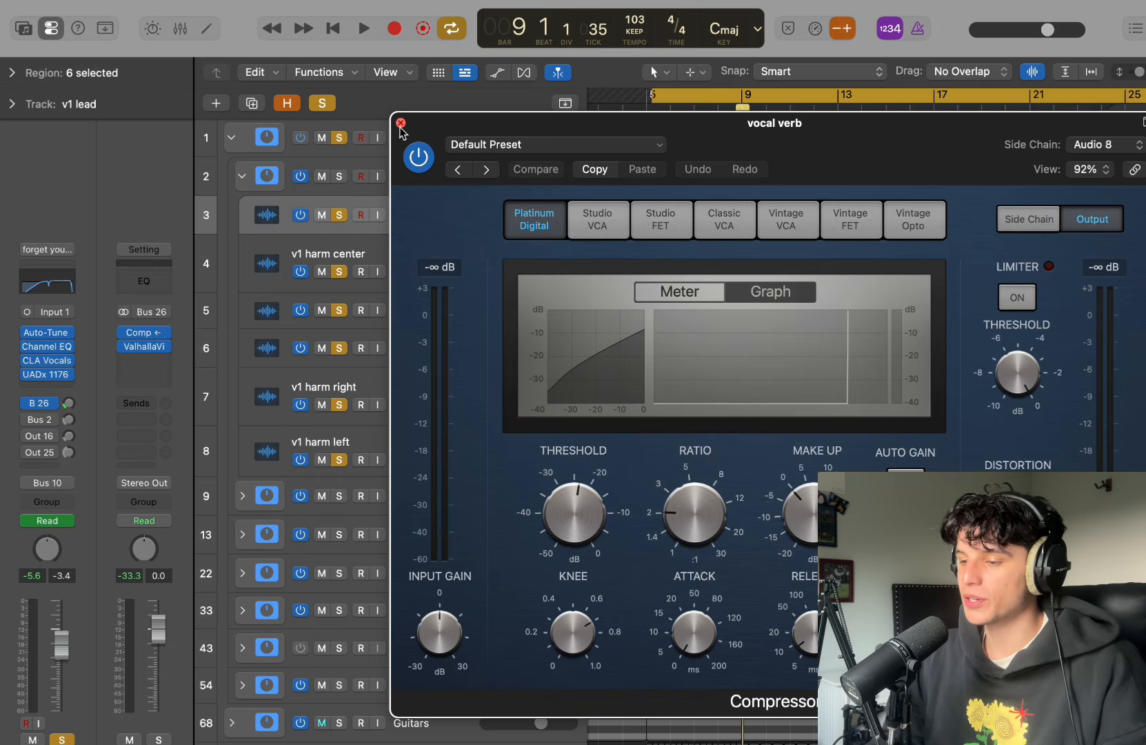
pyautogui.click(400, 124)
# Check the side chain source of the Compressor on the vocal verb channel
pyautogui.click(149, 337)
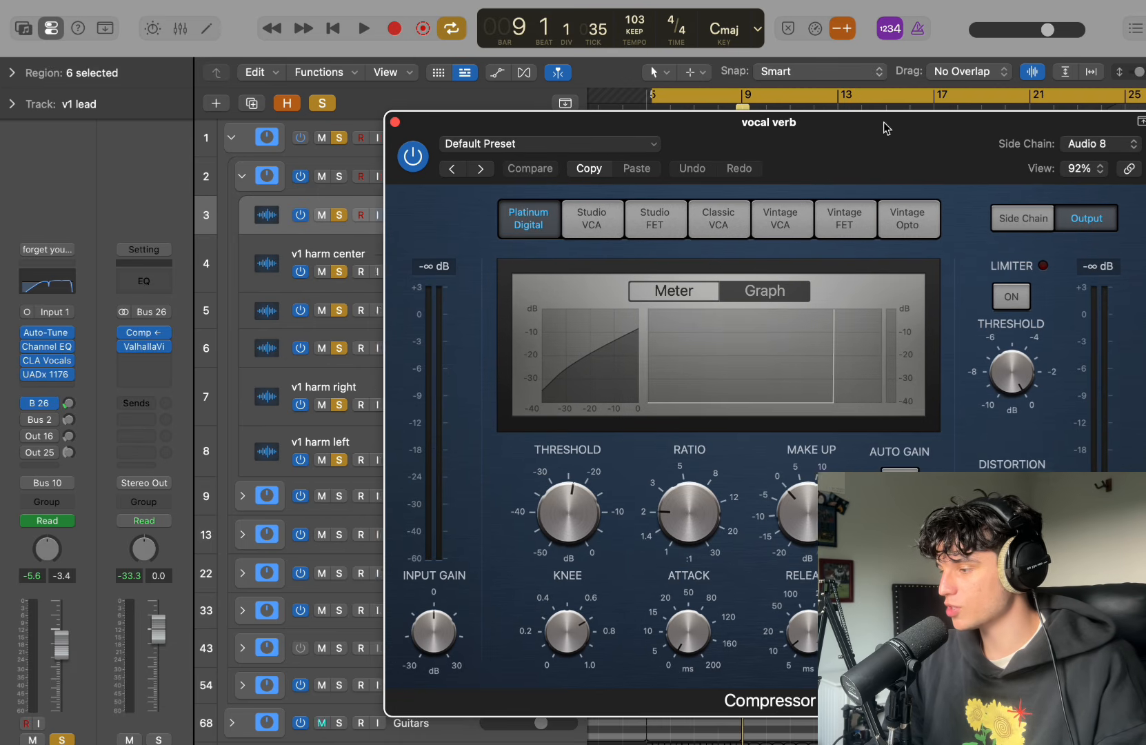
pyautogui.moveTo(890, 124); pyautogui.dragTo(867, 124)
pyautogui.click(1074, 147)
pyautogui.click(1074, 147)
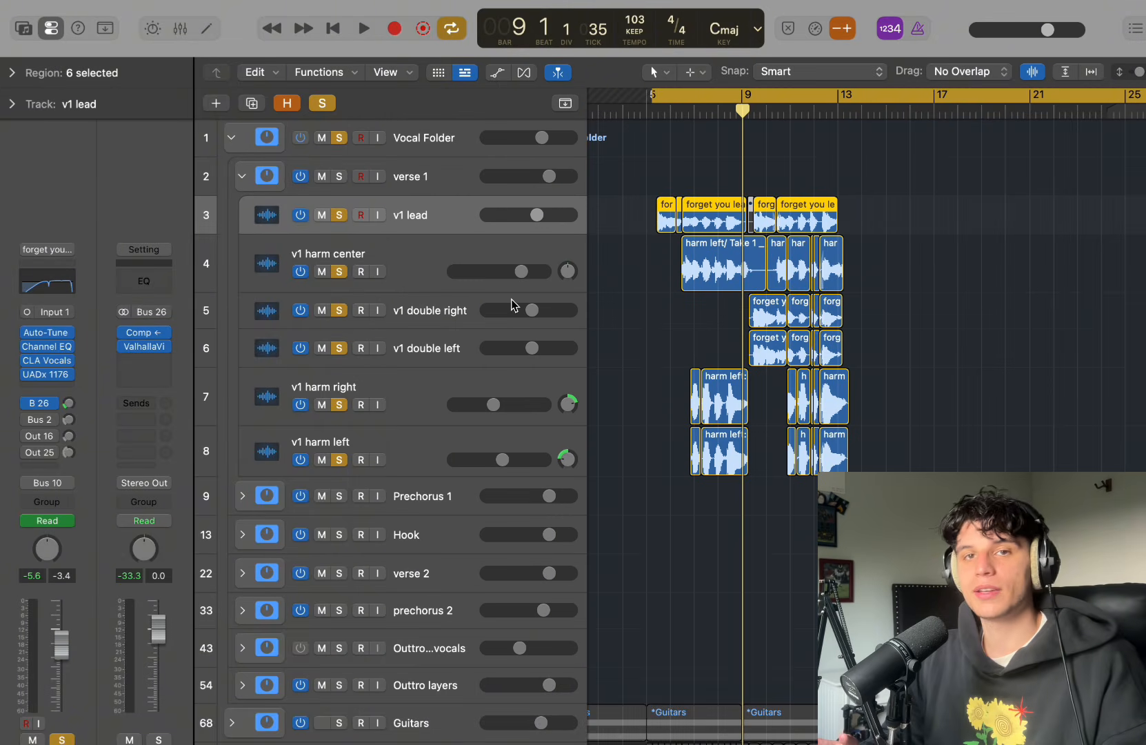
pyautogui.click(377, 121)
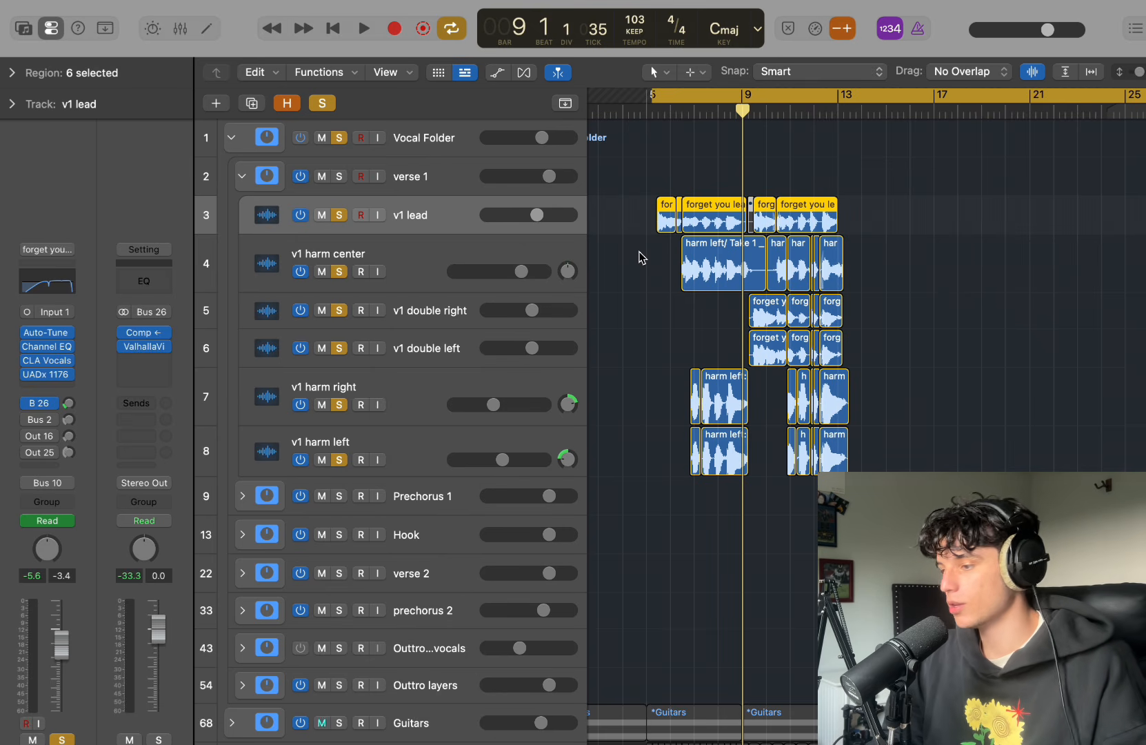
# Examine the Channel EQ curve on the Vocal Folder
pyautogui.click(423, 141)
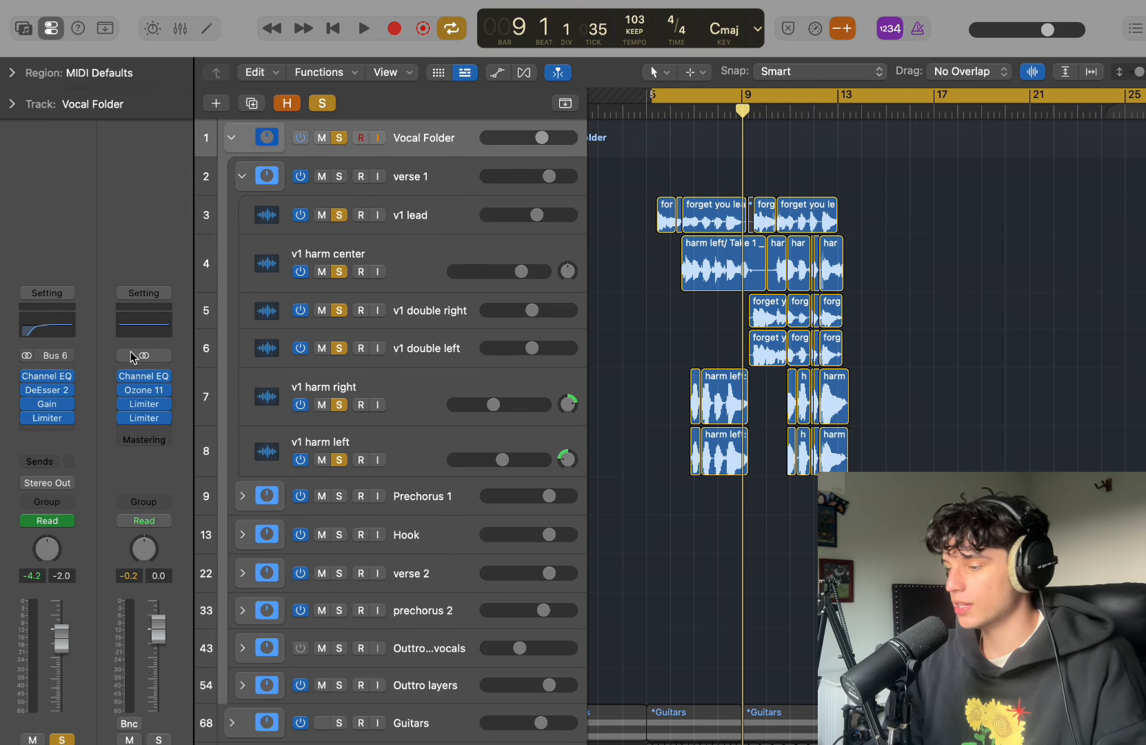
pyautogui.click(47, 376)
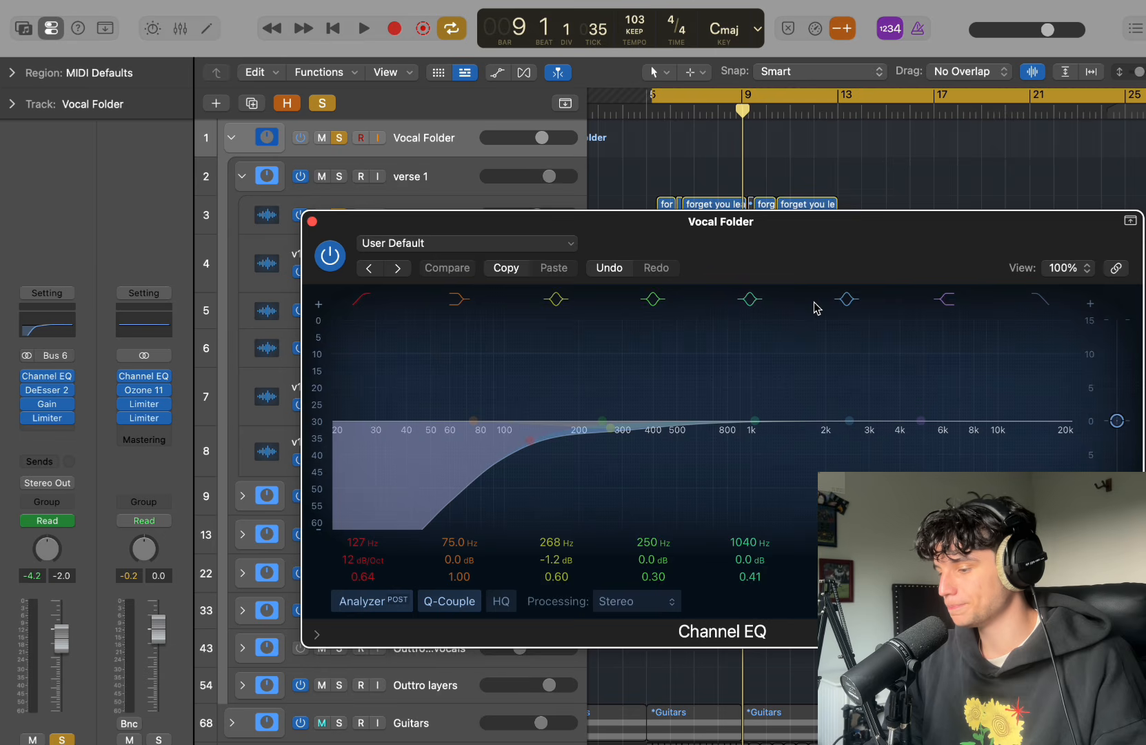
pyautogui.moveTo(778, 258); pyautogui.dragTo(778, 209)
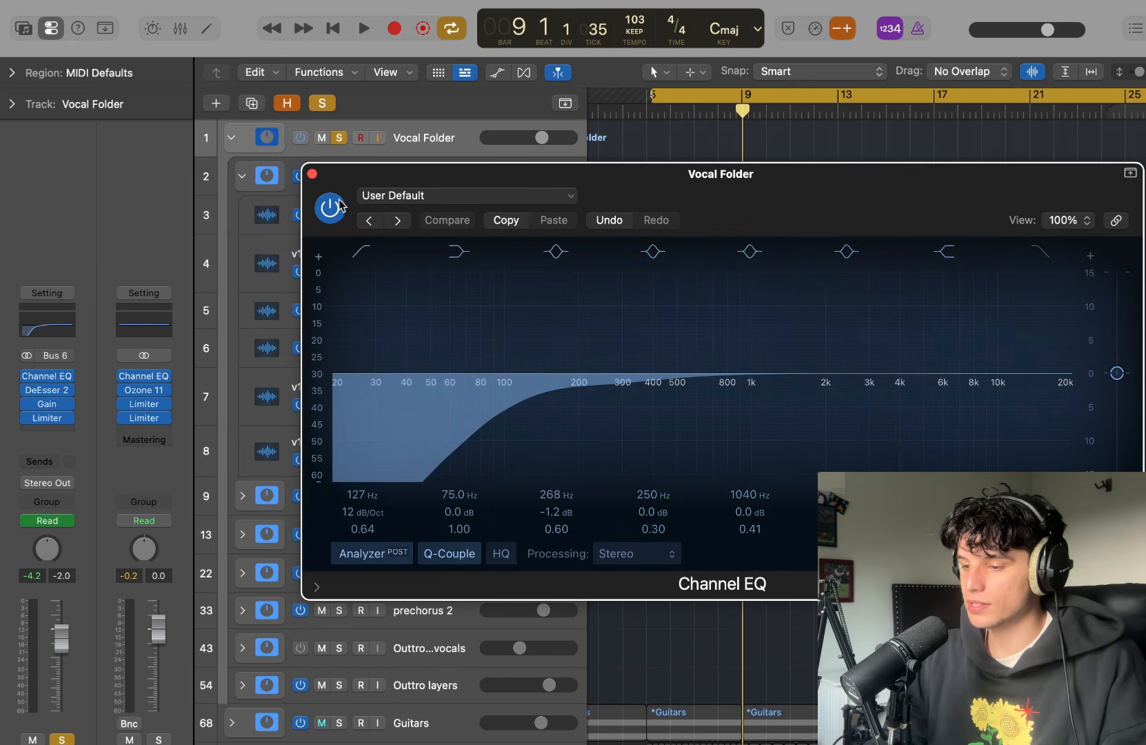
pyautogui.click(312, 175)
# Examine the DeEsser 2 and Gain settings on the Vocal Folder
pyautogui.click(47, 390)
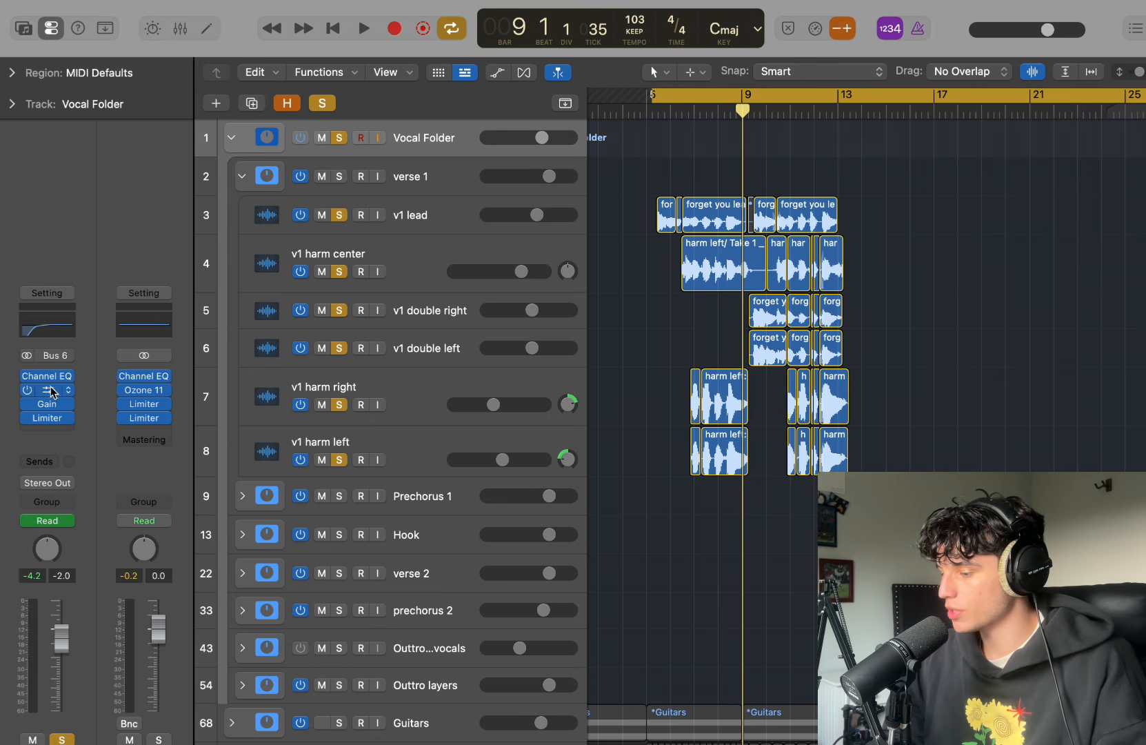
pyautogui.moveTo(912, 453); pyautogui.dragTo(819, 277)
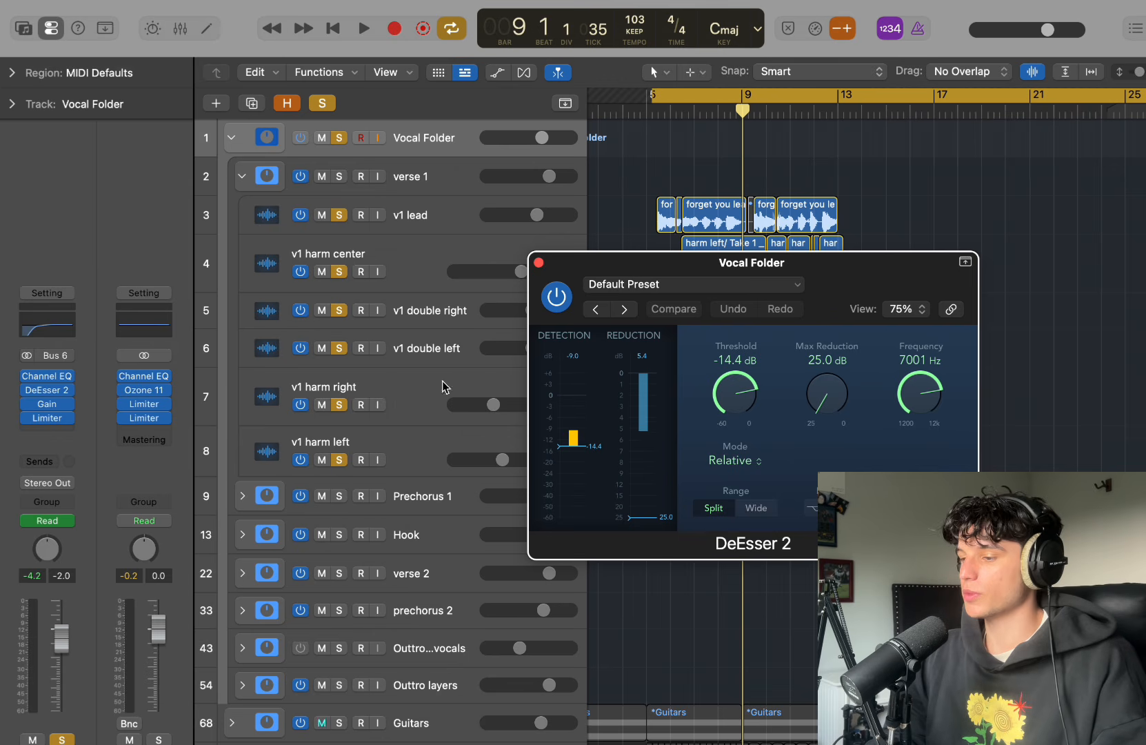
pyautogui.click(539, 263)
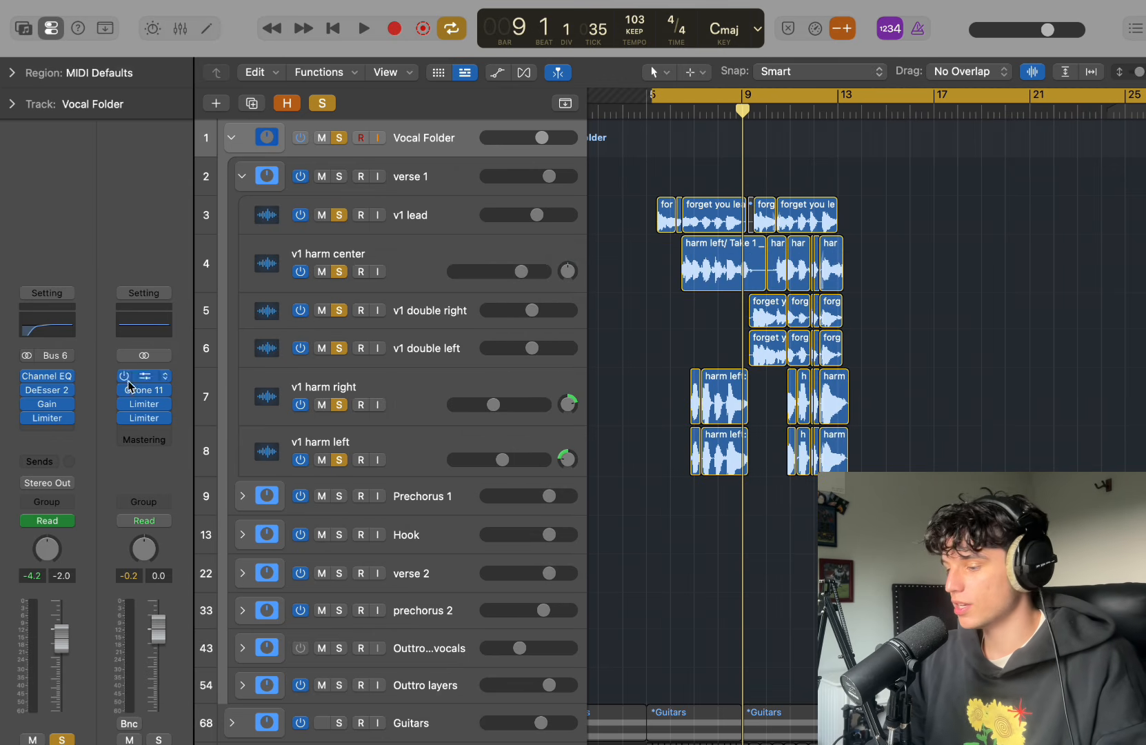
pyautogui.click(49, 404)
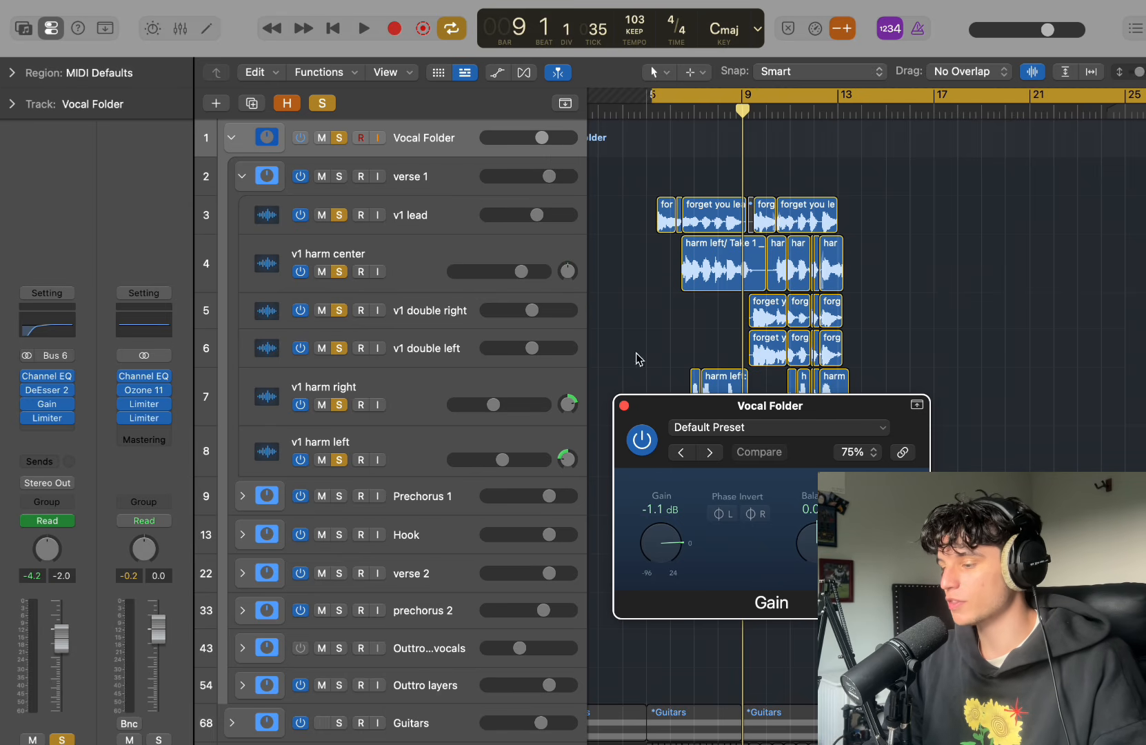
pyautogui.click(624, 405)
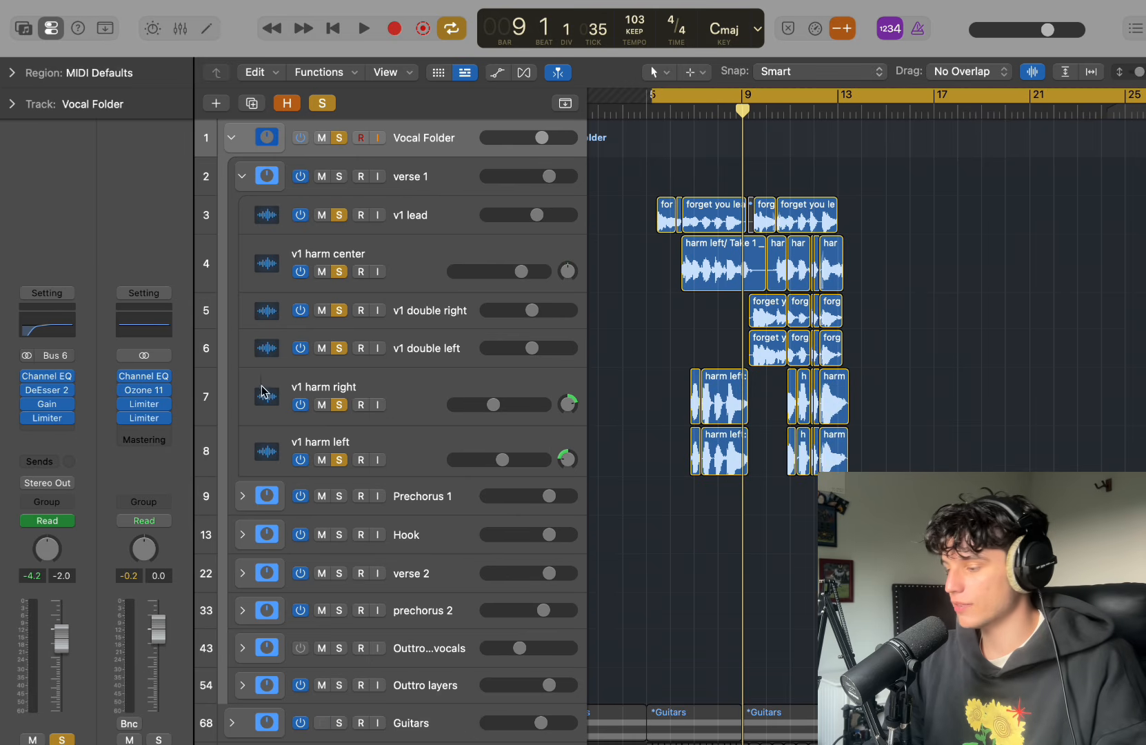
# Examine the Limiter settings on the Vocal Folder
pyautogui.click(45, 418)
pyautogui.moveTo(977, 472); pyautogui.dragTo(745, 224)
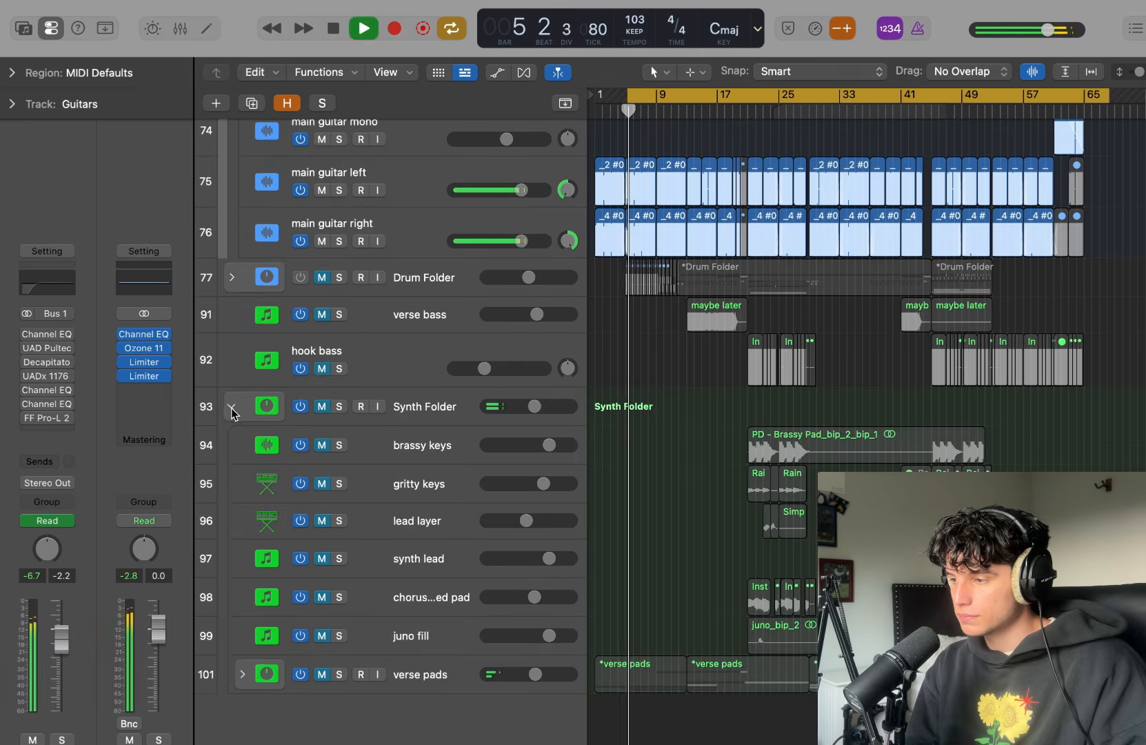
# Collapse the Synth Folder and audition the guitars without and with the Guitars plug-in chain
pyautogui.click(231, 412)
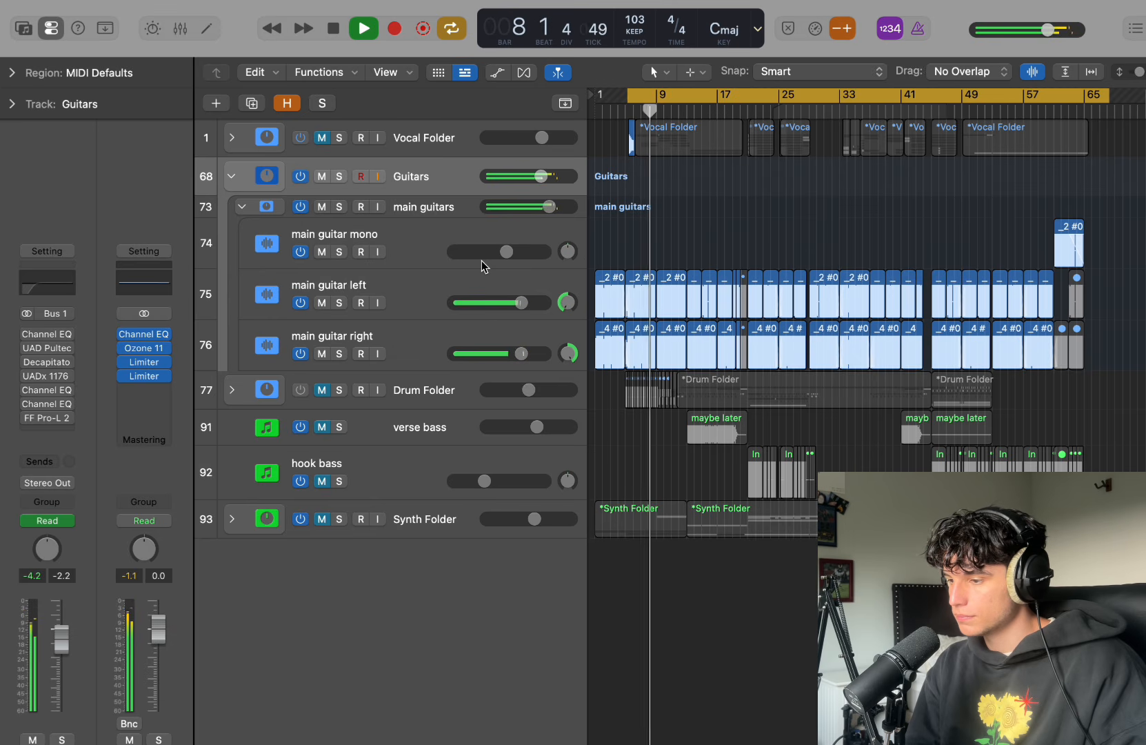
pyautogui.press('space')
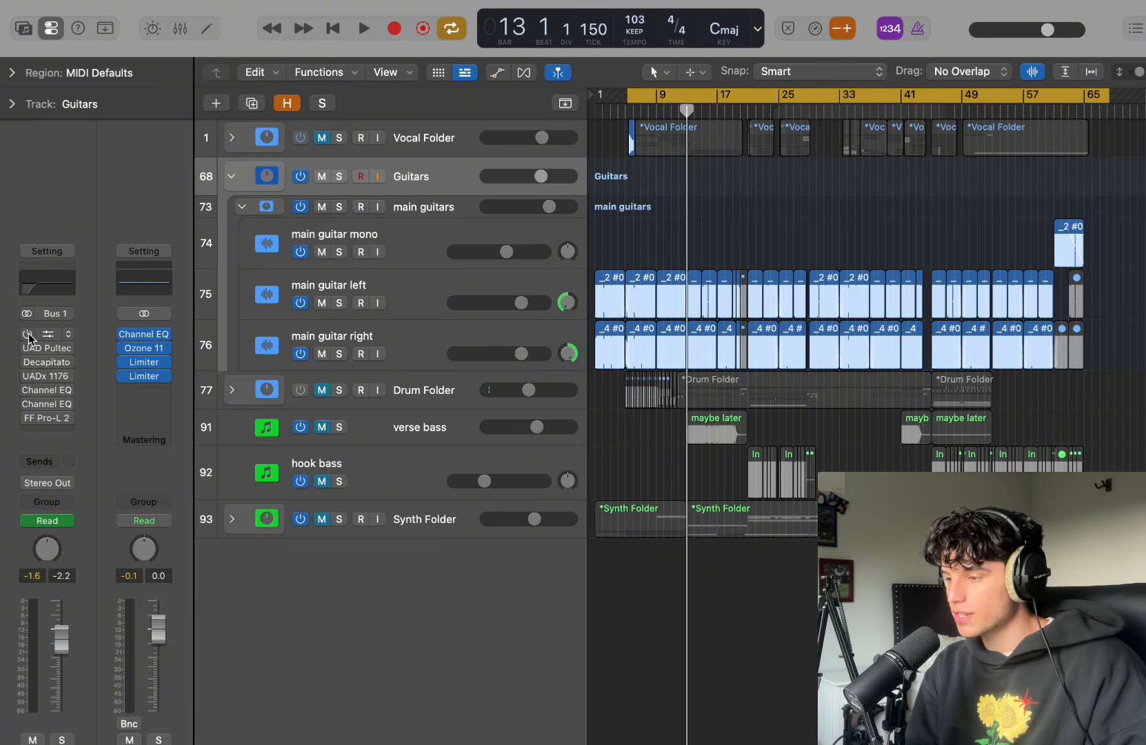
pyautogui.press('space')
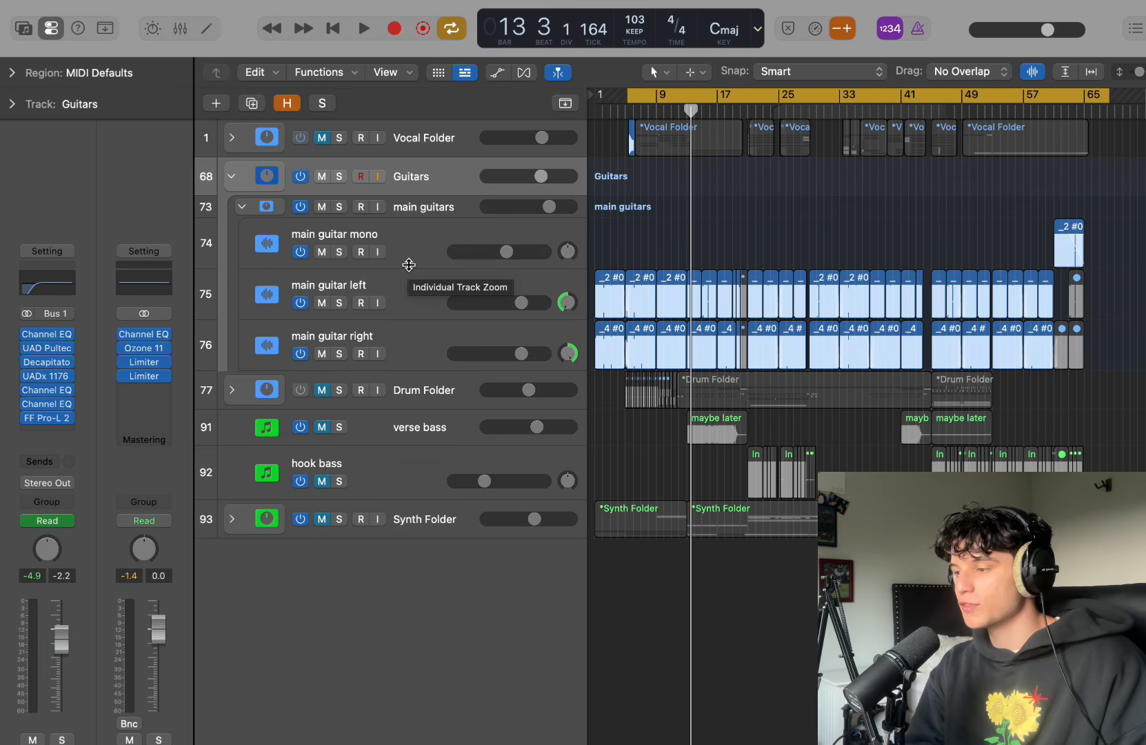
# Bypass the Guitars plug-ins from UAD Pultec through FF Pro-L 2 and examine the first Channel EQ's curve
pyautogui.moveTo(28, 348); pyautogui.dragTo(28, 439)
pyautogui.click(58, 338)
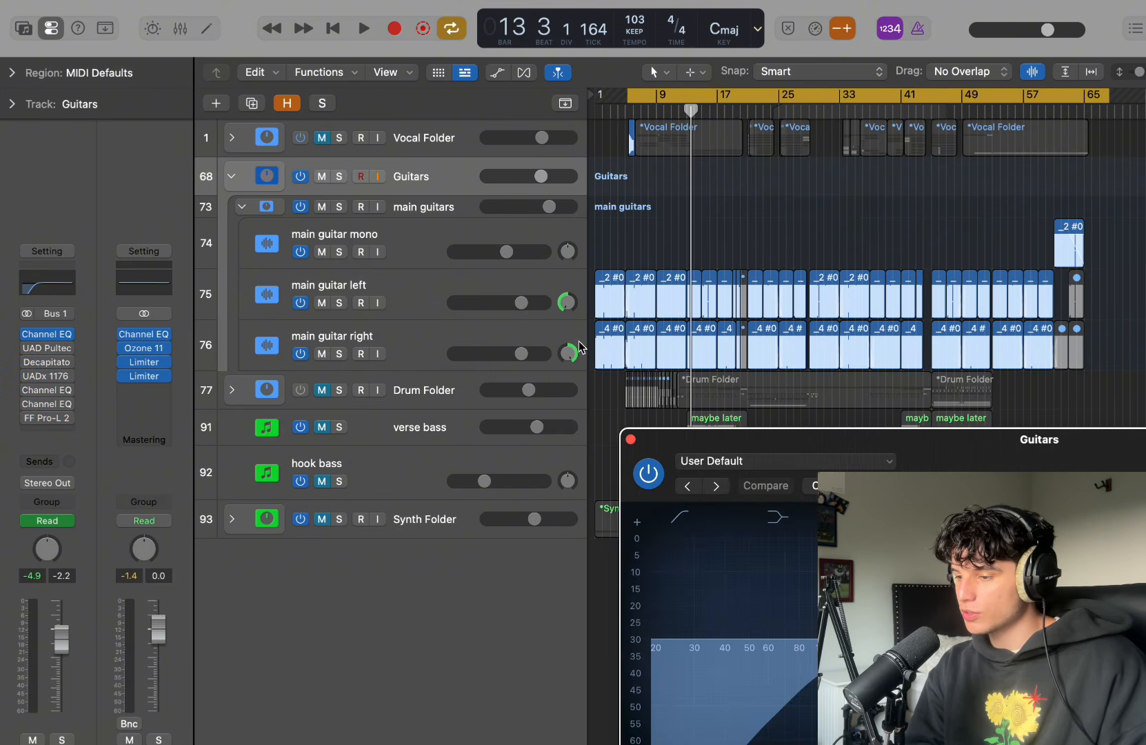
pyautogui.moveTo(975, 465); pyautogui.dragTo(514, 181)
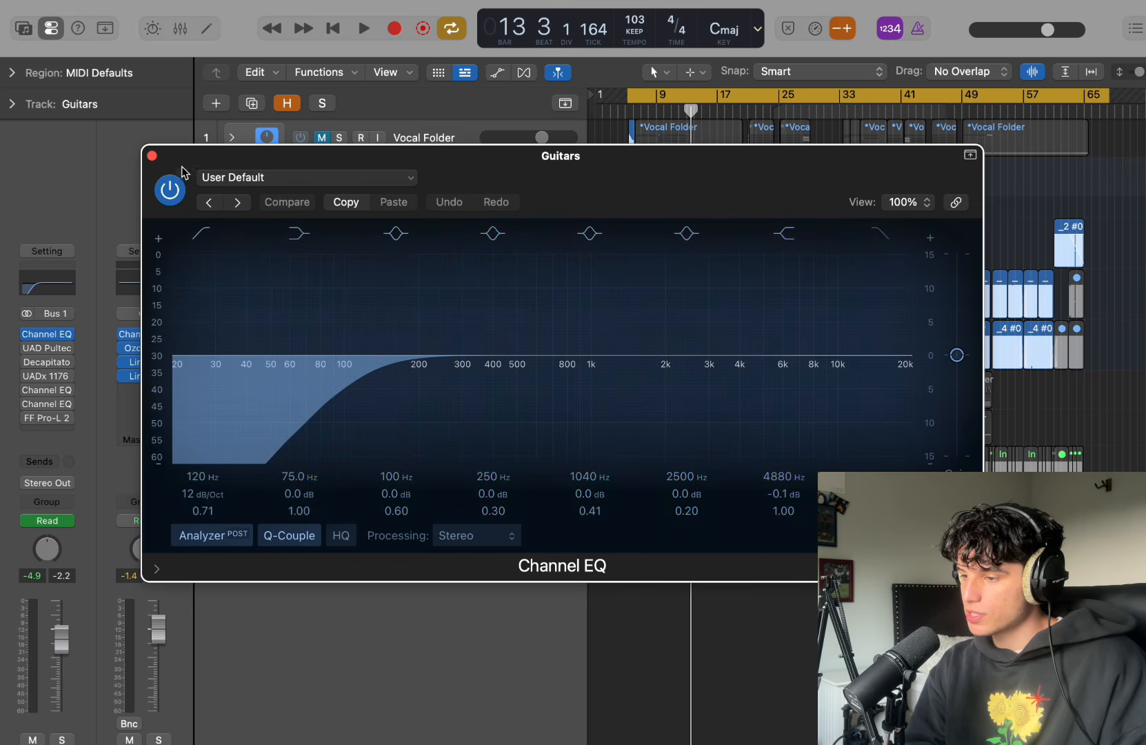
pyautogui.click(152, 156)
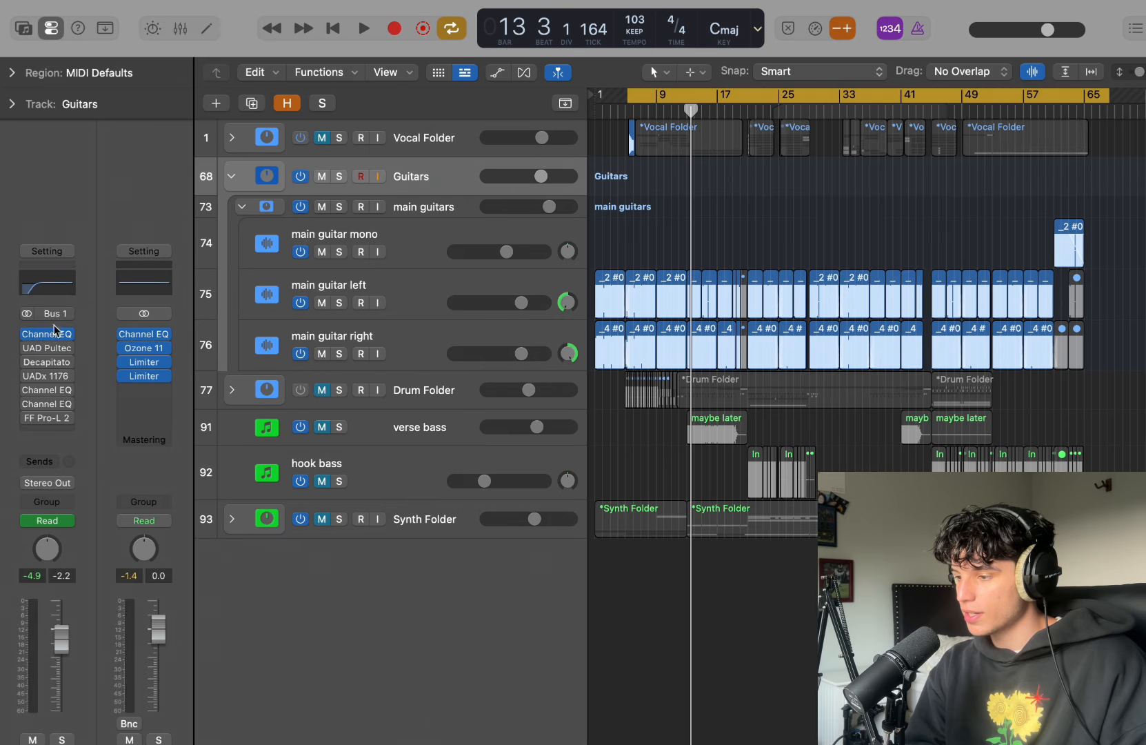
pyautogui.click(29, 335)
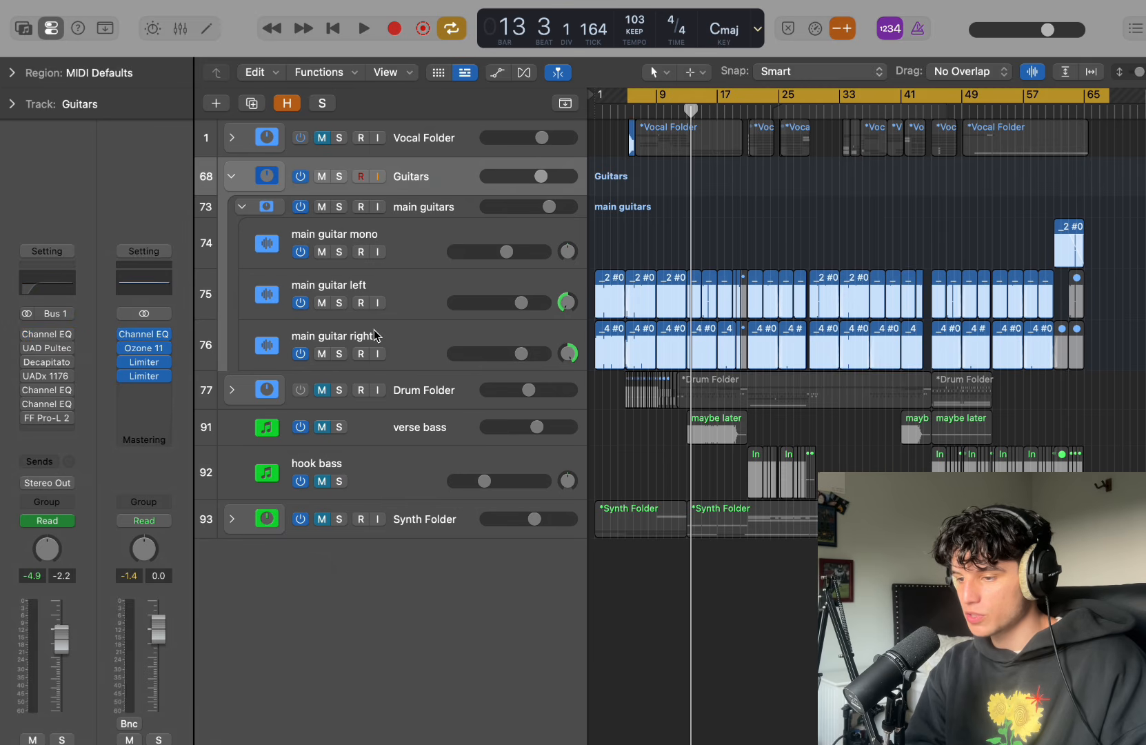
pyautogui.click(28, 334)
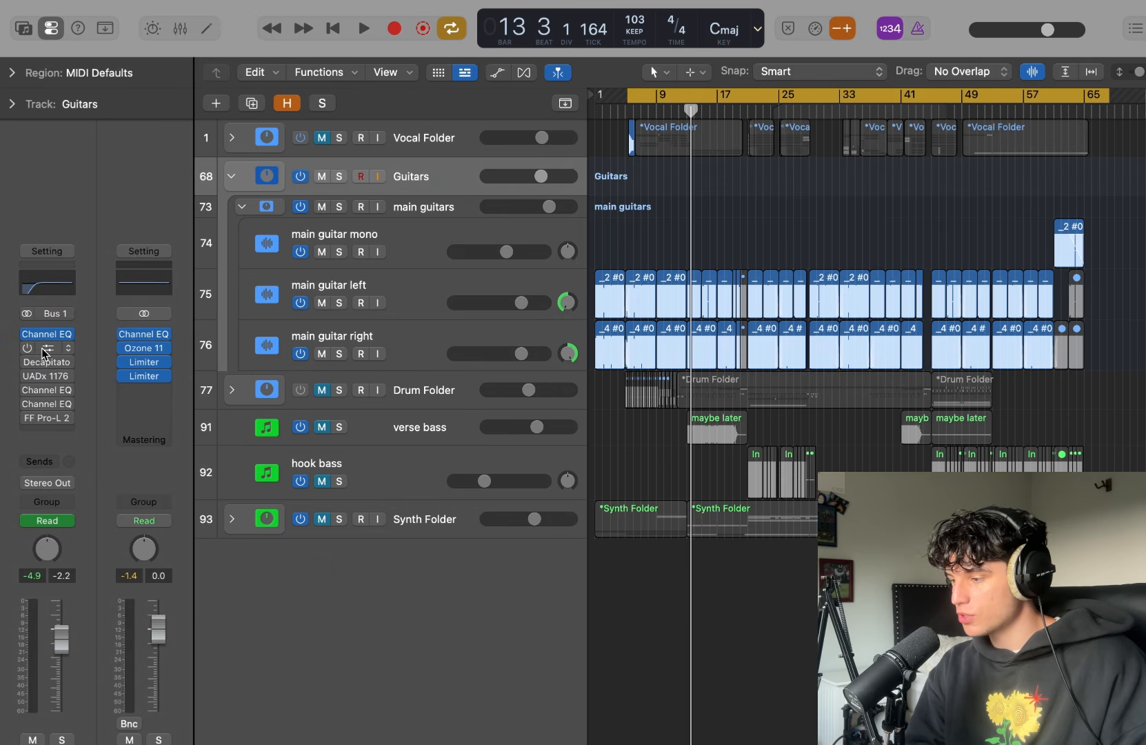
# Enable the UAD Pultec EQP-1A on Guitars, examine its settings and audition the guitars through it
pyautogui.click(47, 348)
pyautogui.moveTo(983, 471); pyautogui.dragTo(402, 133)
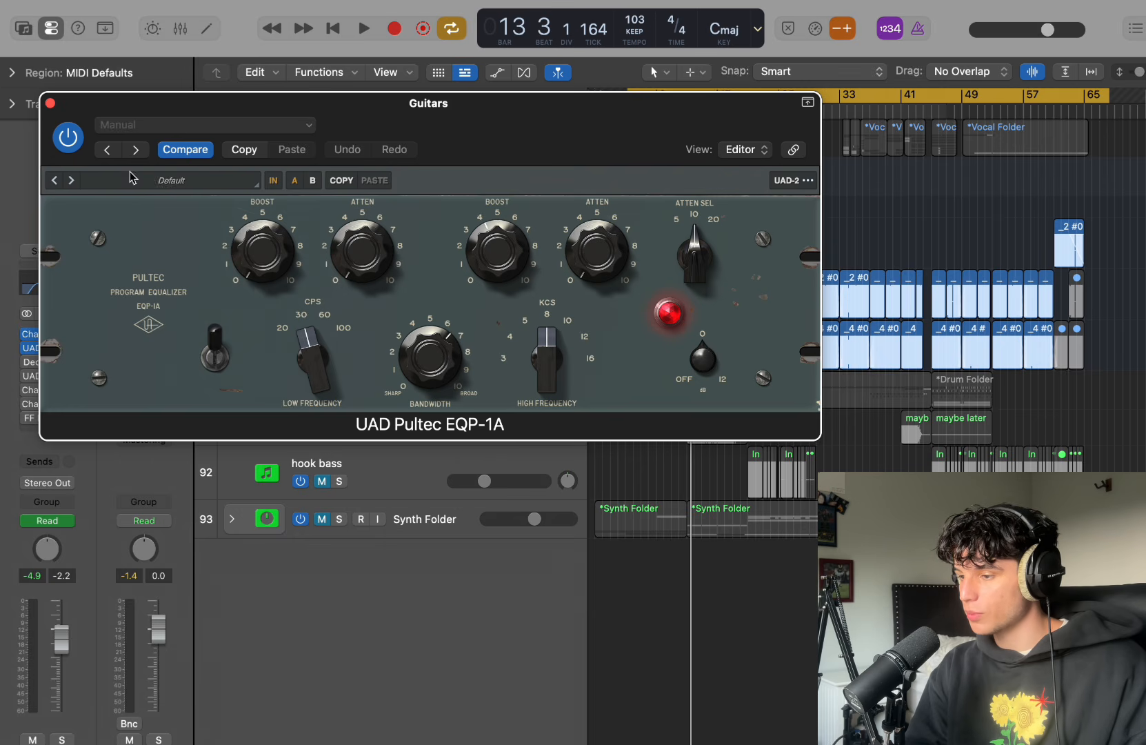
pyautogui.click(50, 104)
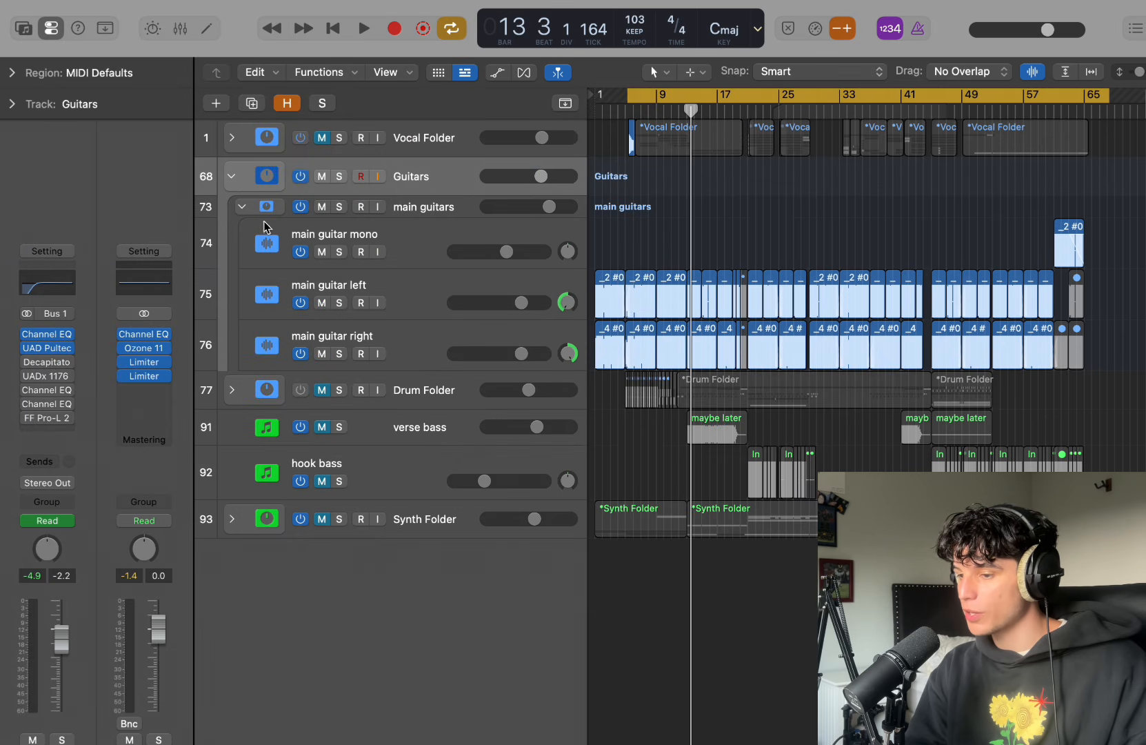
pyautogui.press('space')
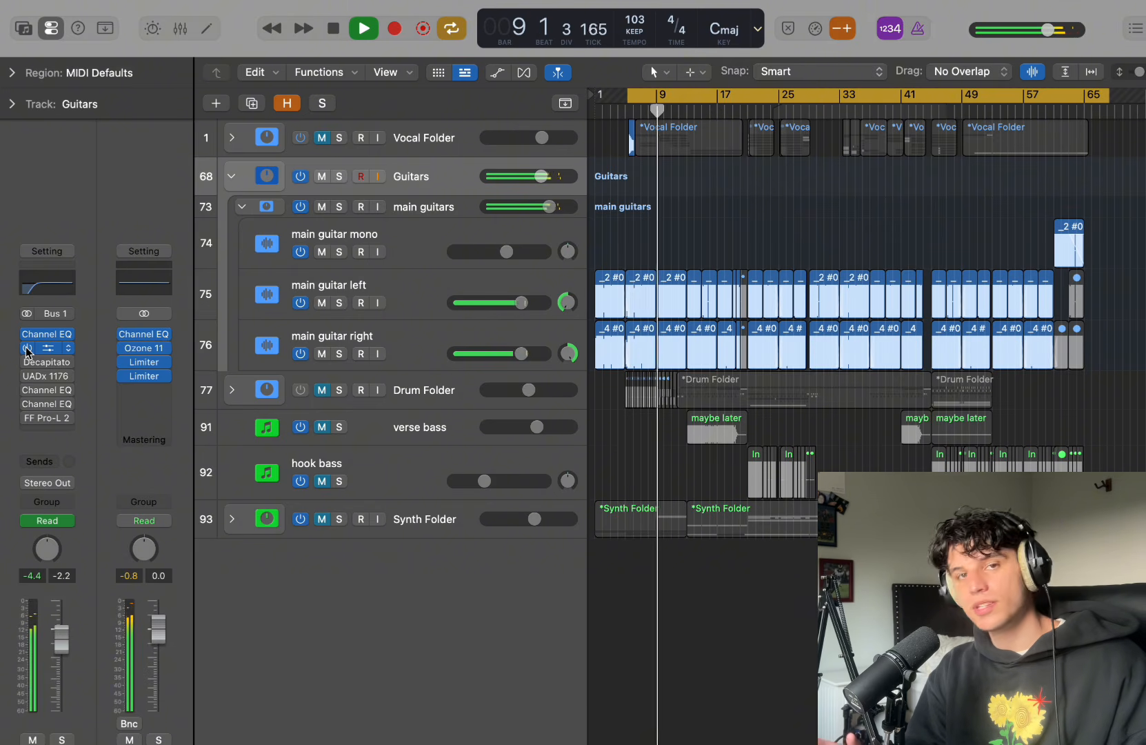
pyautogui.press('space')
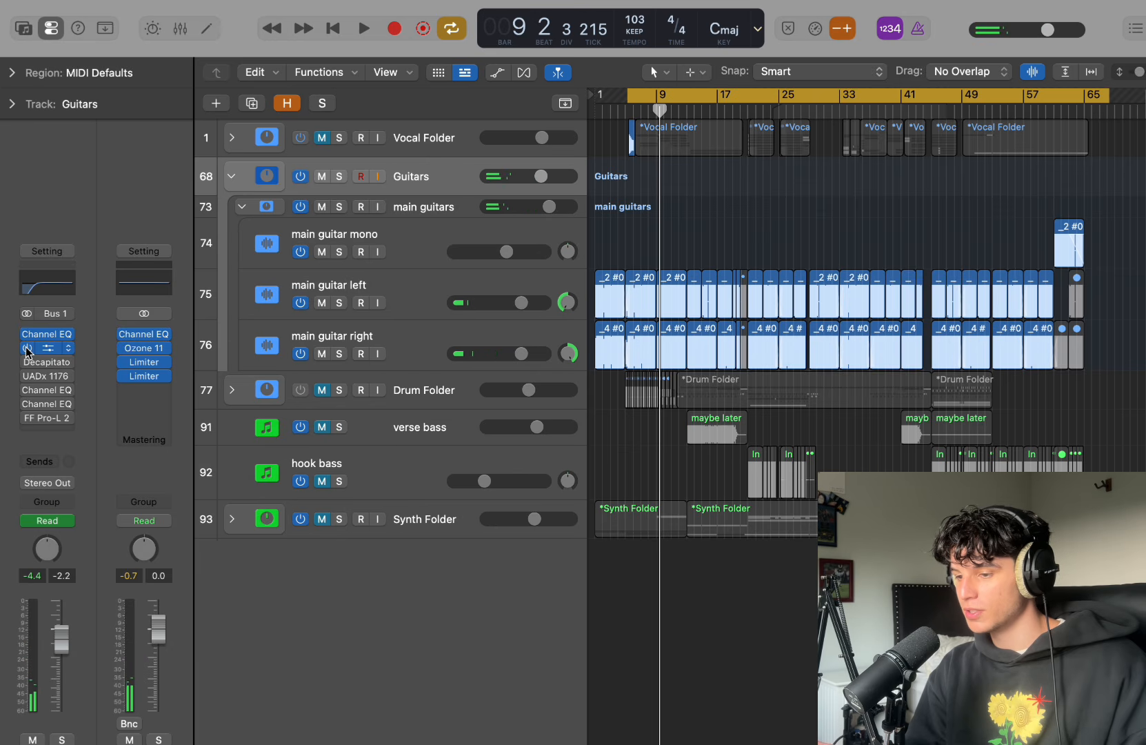
pyautogui.press('space')
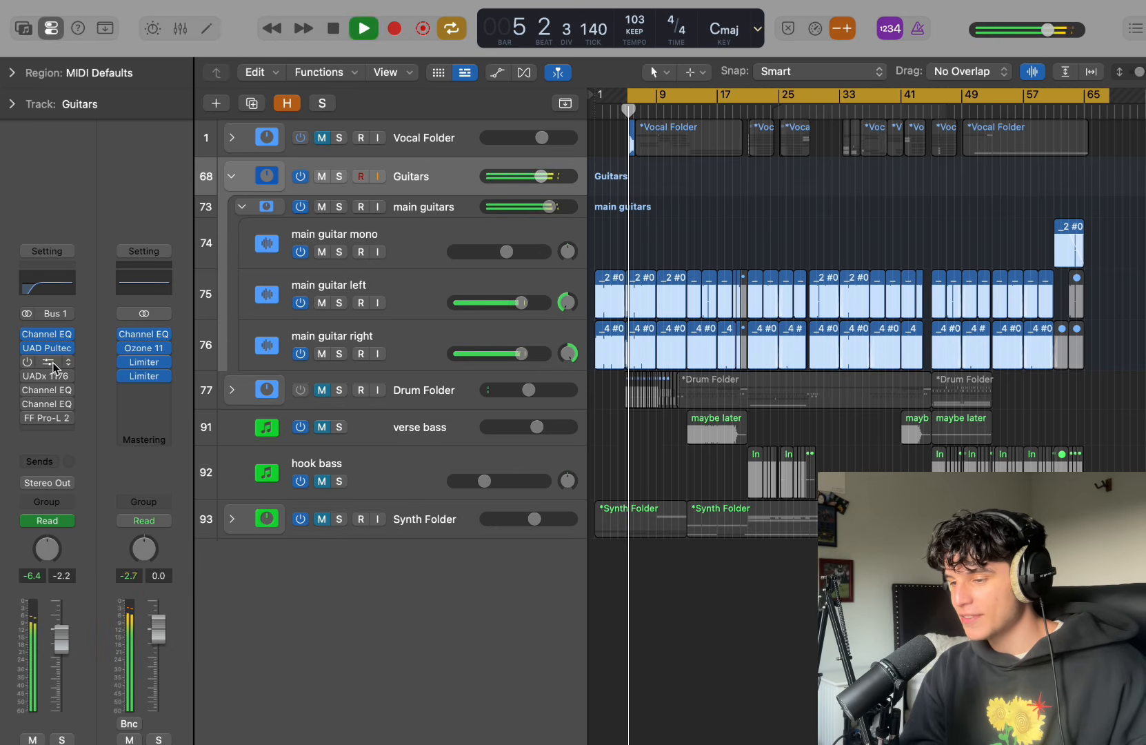
pyautogui.press('space')
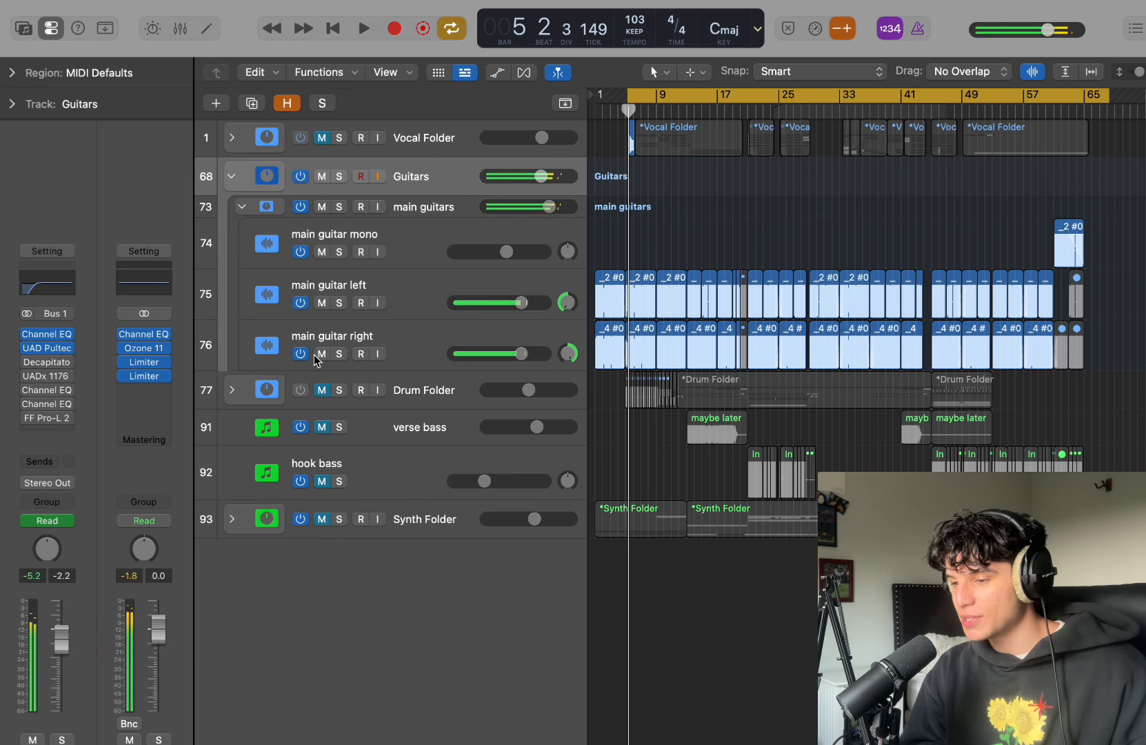
# Enable the Decapitator on Guitars and examine its saturation settings during playback
pyautogui.click(47, 361)
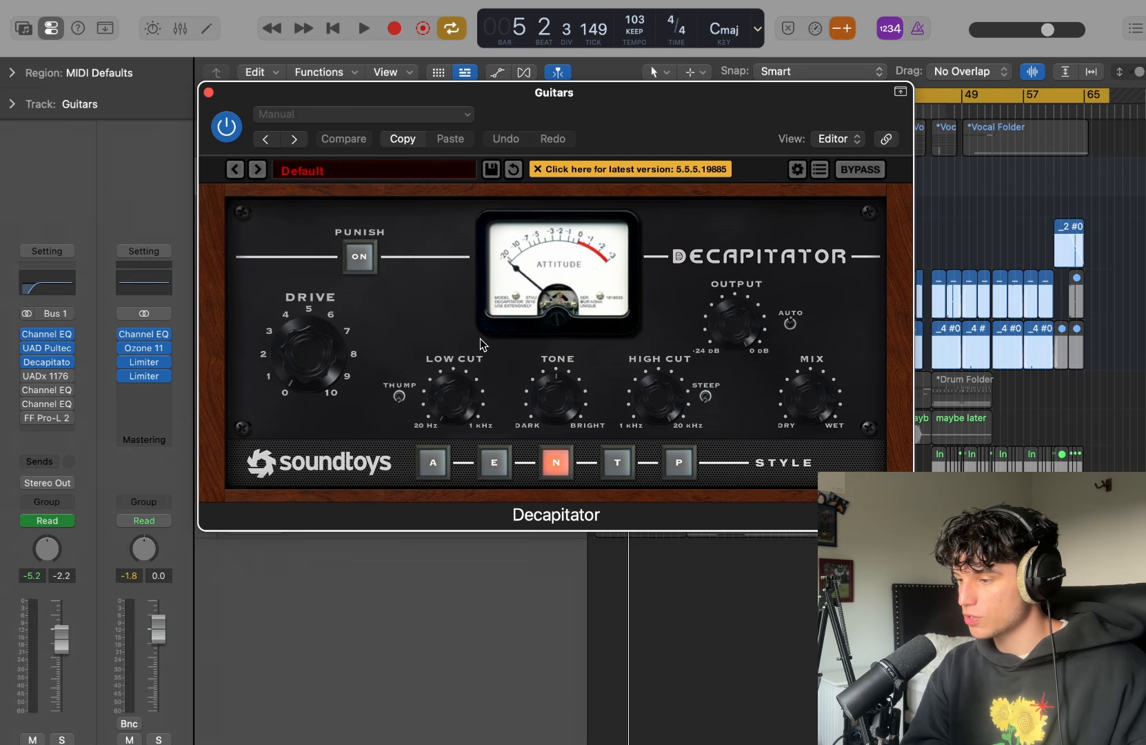
pyautogui.press('space')
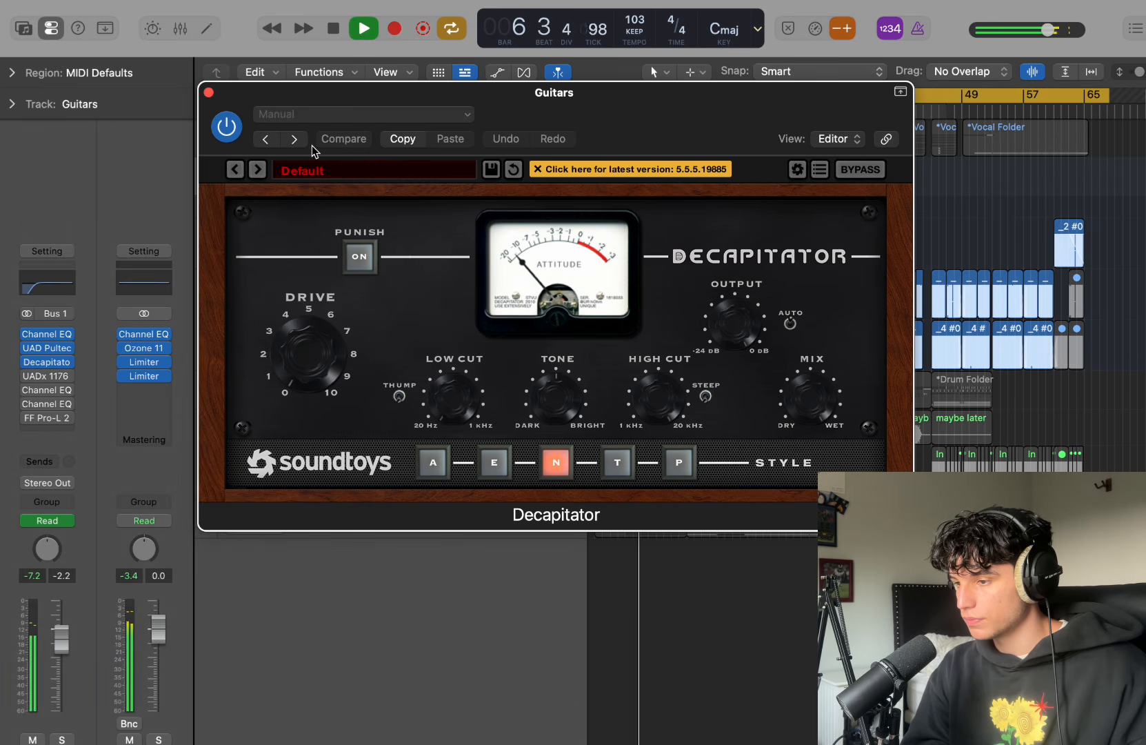
pyautogui.press('space')
pyautogui.click(209, 92)
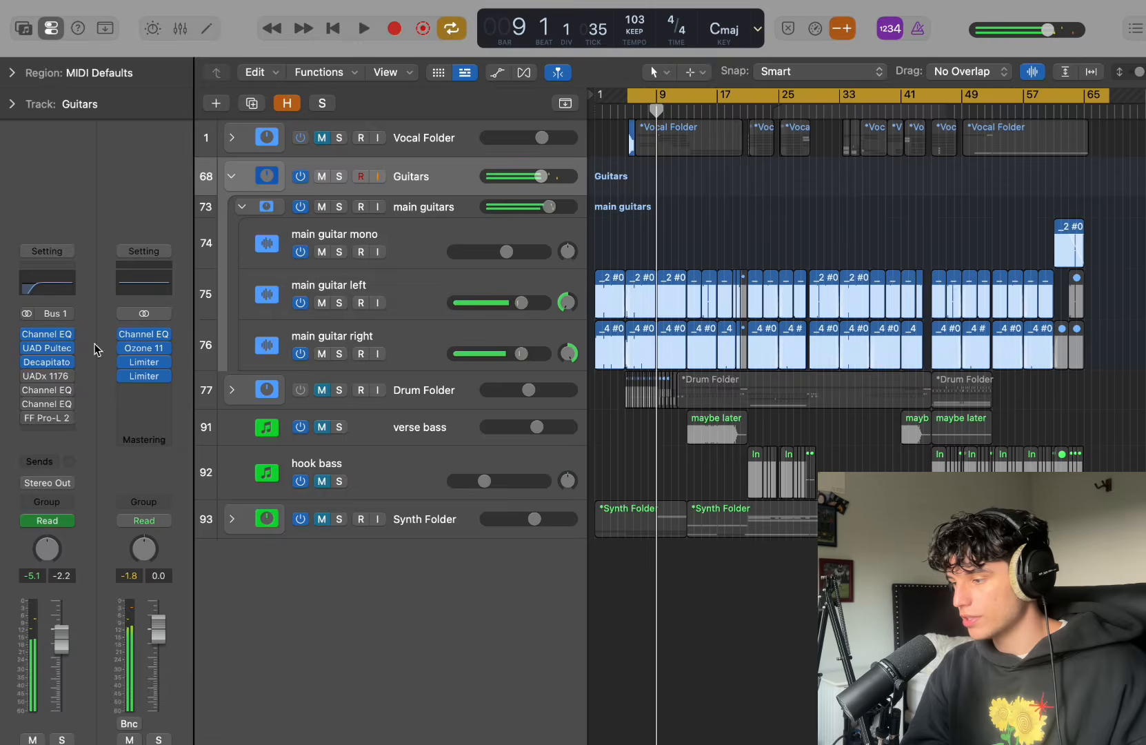
# Enable the UADx 1176 Rev A Compressor on Guitars and watch its meter during playback
pyautogui.click(52, 376)
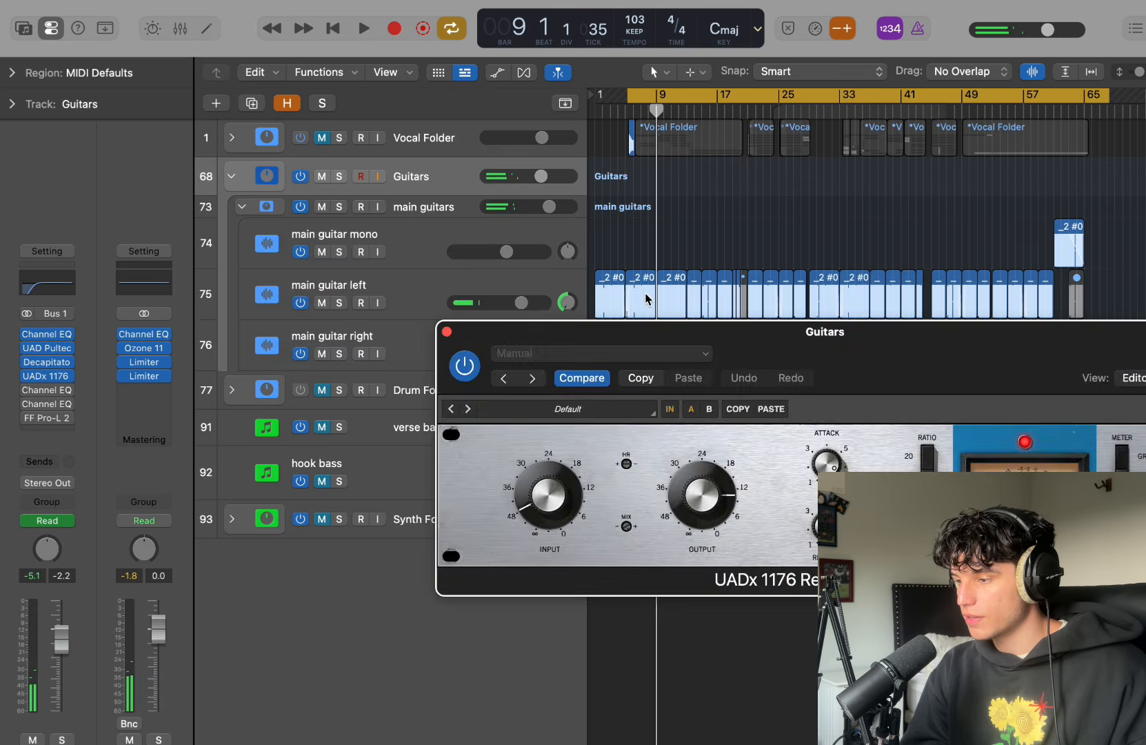
pyautogui.moveTo(692, 334); pyautogui.dragTo(435, 136)
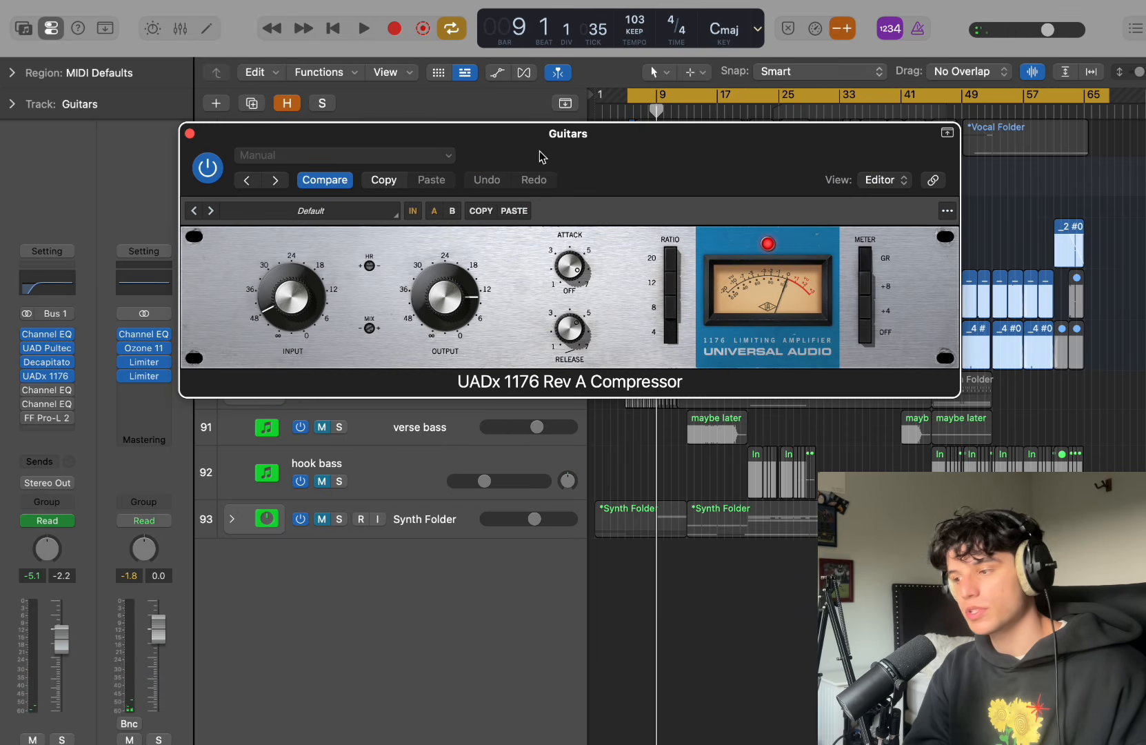
pyautogui.moveTo(540, 156); pyautogui.dragTo(510, 473)
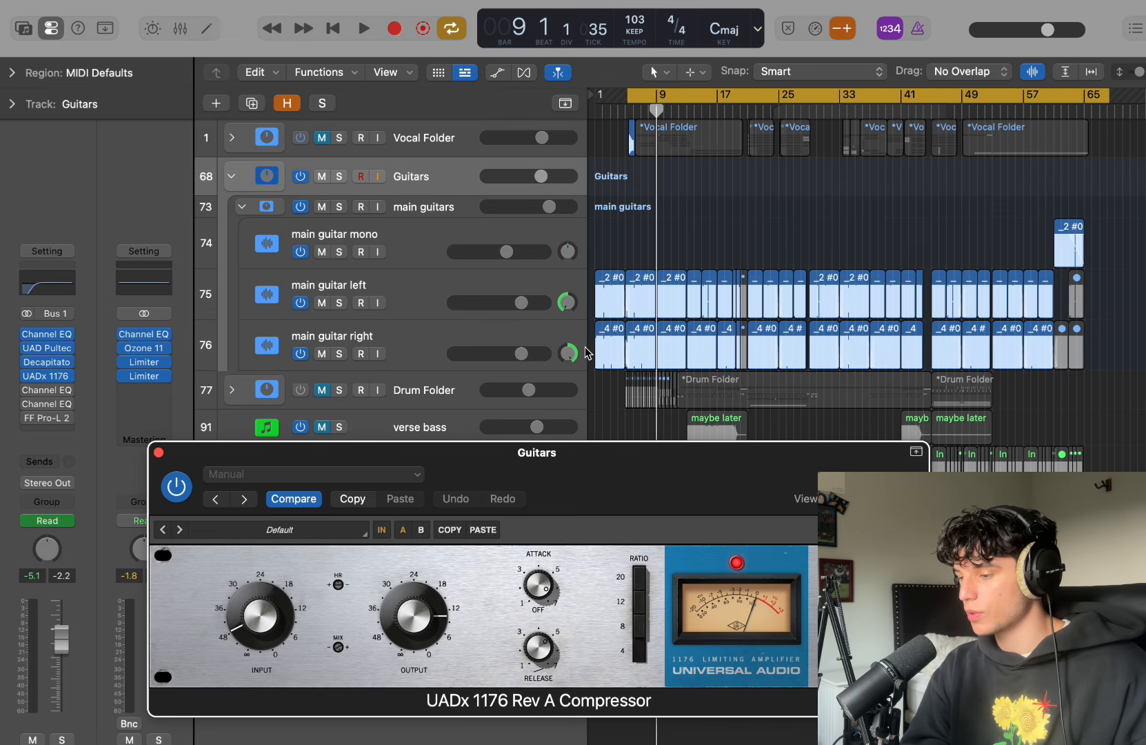
pyautogui.moveTo(522, 464); pyautogui.dragTo(522, 433)
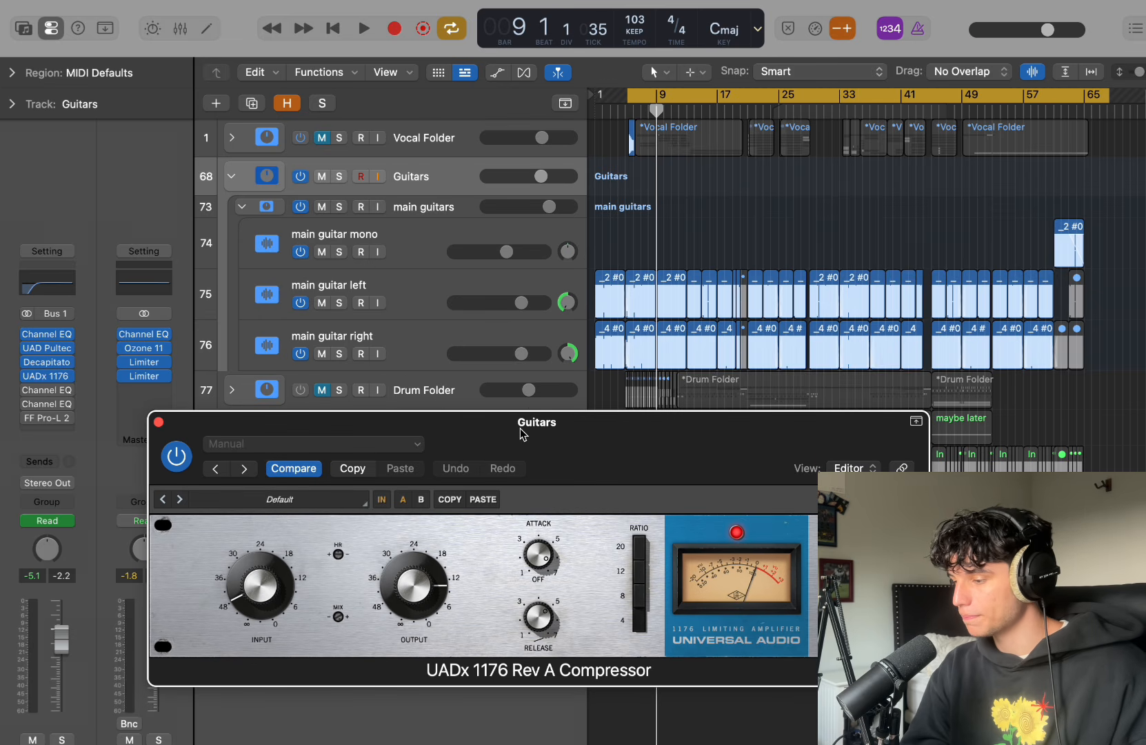
pyautogui.press('space')
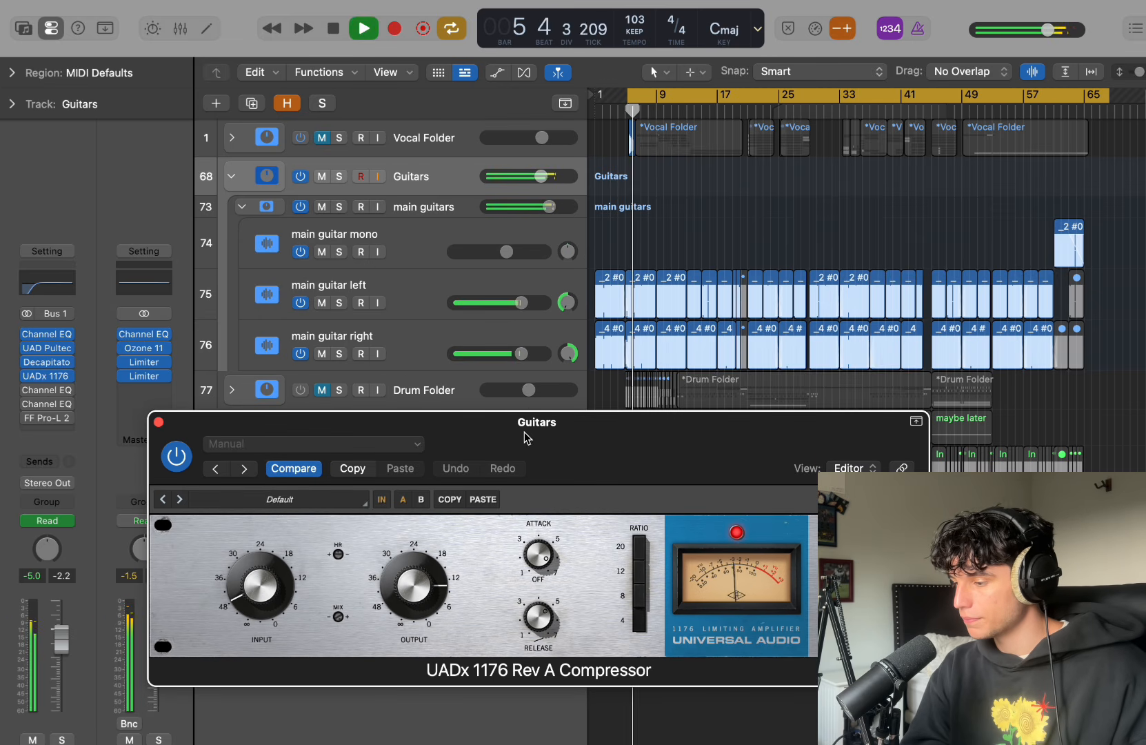
pyautogui.moveTo(517, 432); pyautogui.dragTo(512, 363)
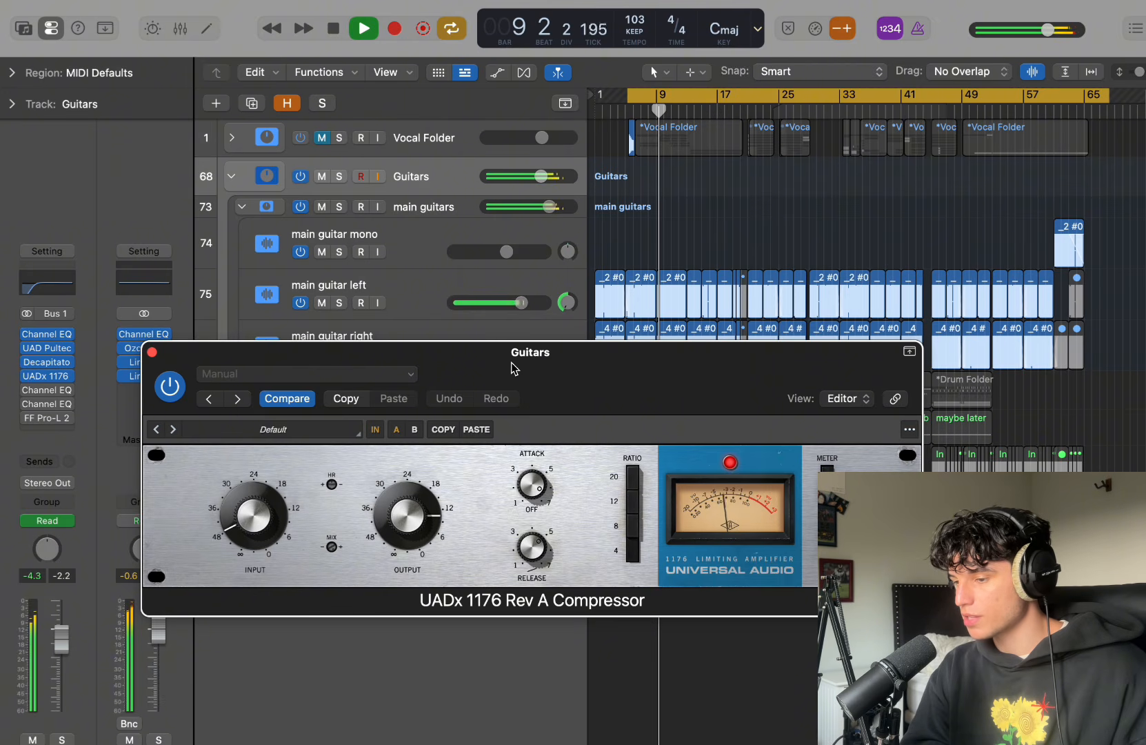
pyautogui.press('space')
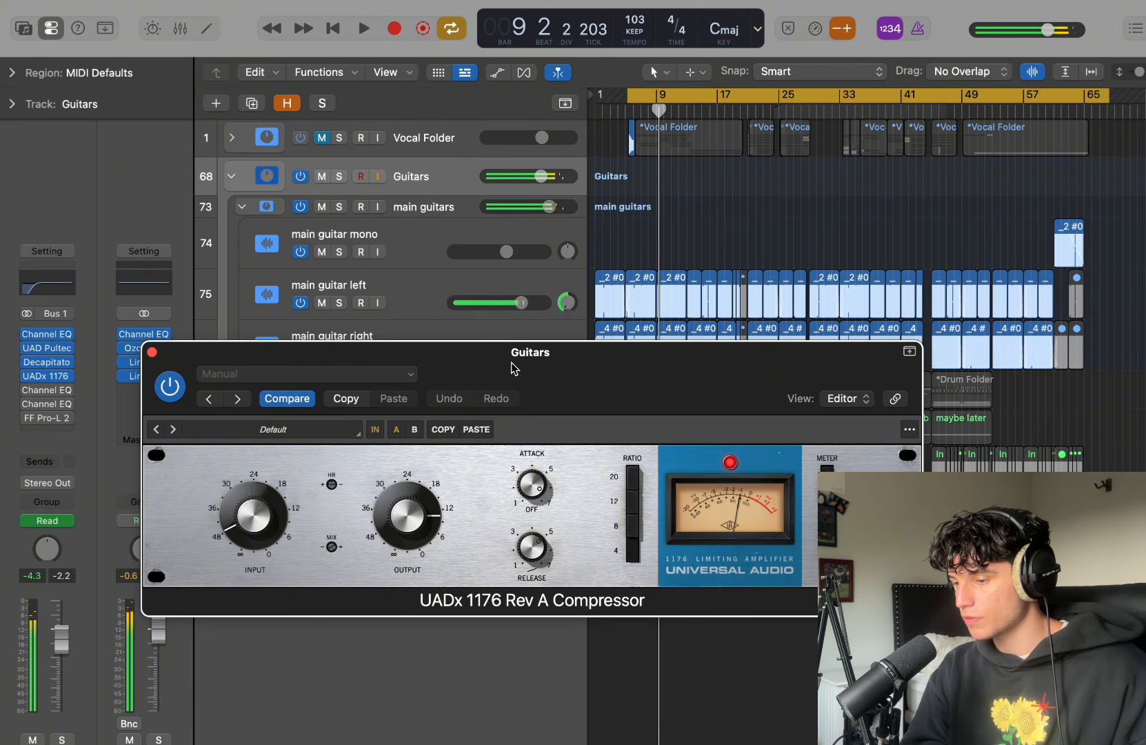
# Enable the Channel EQ placed directly after the 1176 on Guitars and examine its curve
pyautogui.click(49, 391)
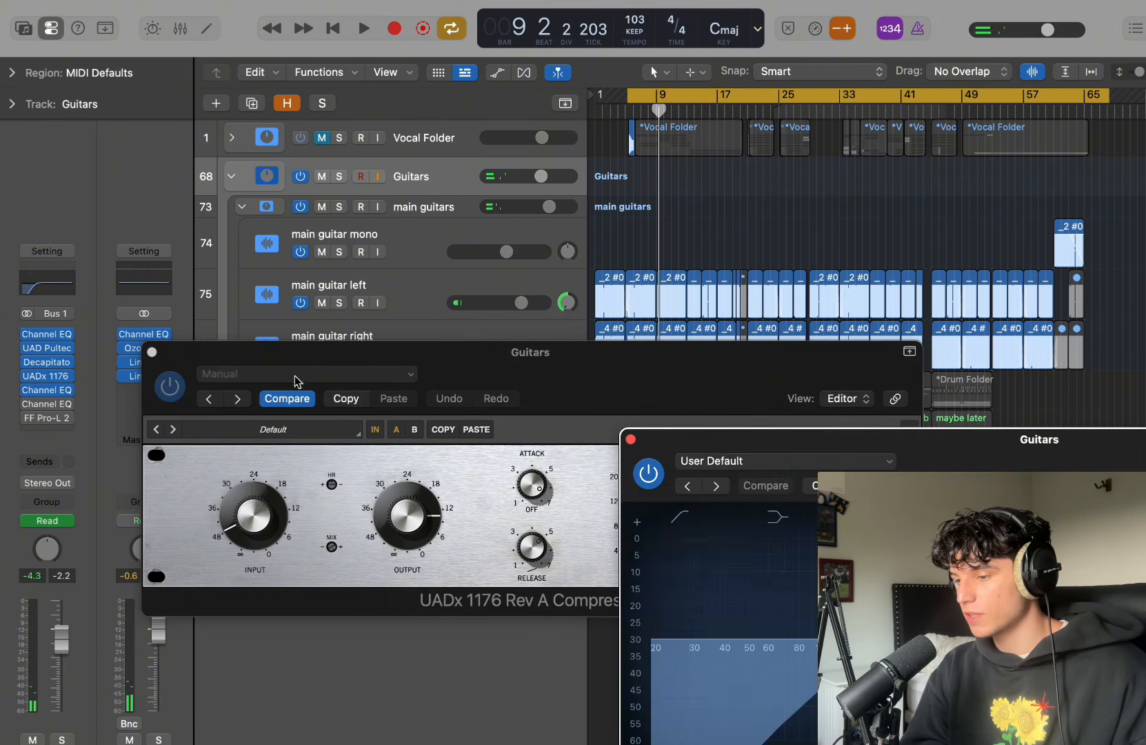
pyautogui.click(165, 352)
pyautogui.click(152, 352)
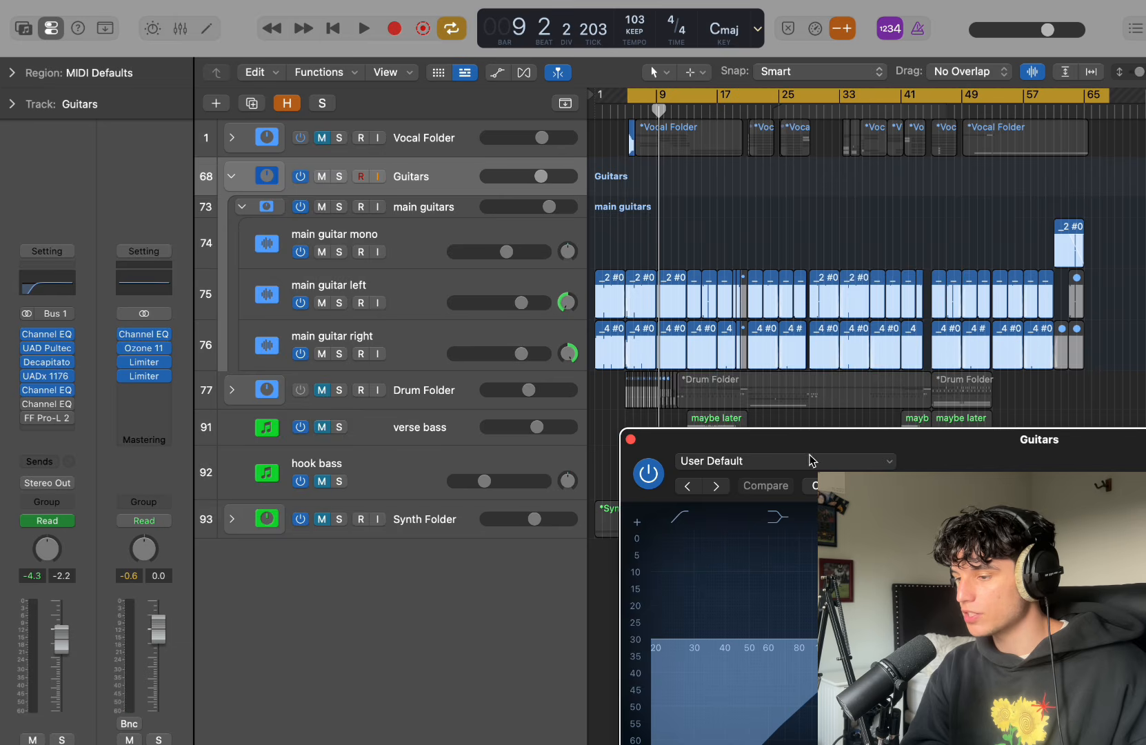
pyautogui.moveTo(809, 461); pyautogui.dragTo(494, 165)
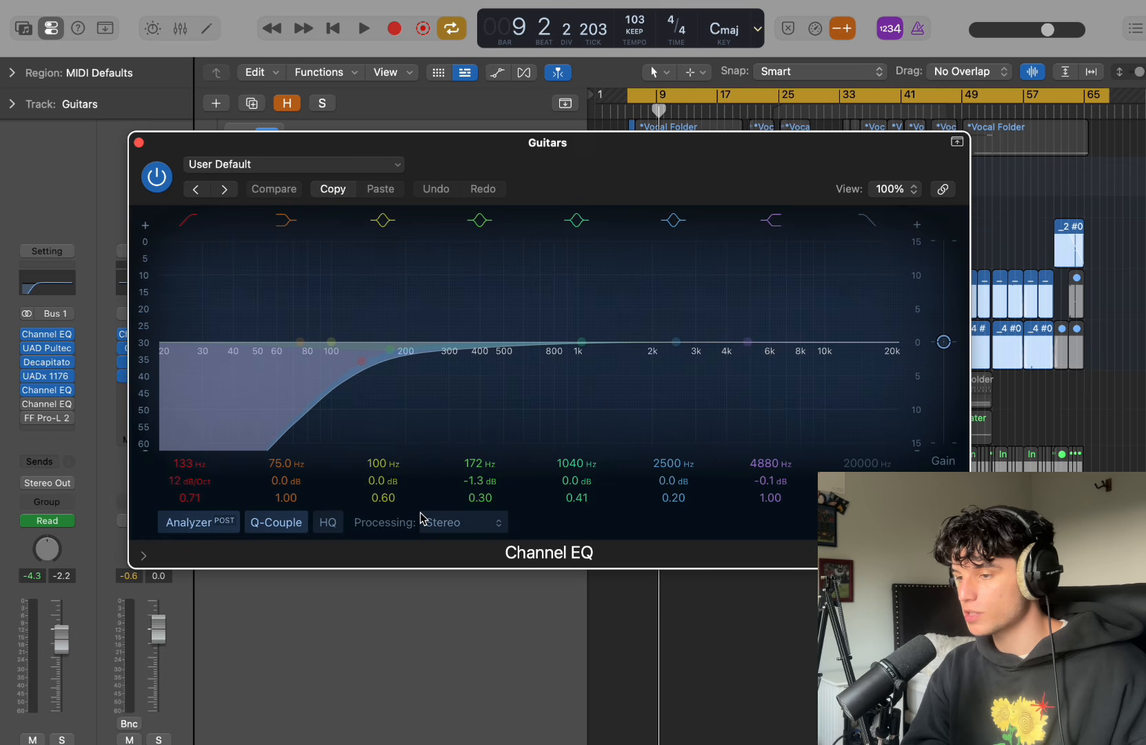
pyautogui.click(138, 143)
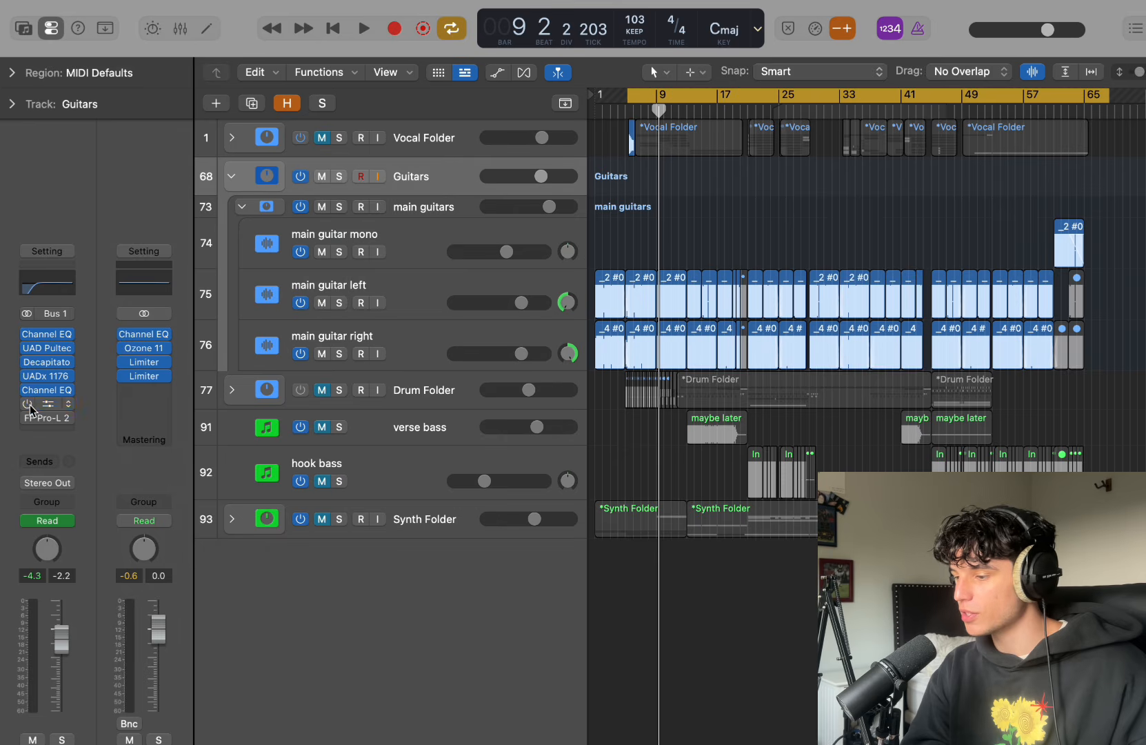
# Enable the last Channel EQ and the FF Pro-L 2 on Guitars, examining the EQ curve and the limiter's gain
pyautogui.click(41, 404)
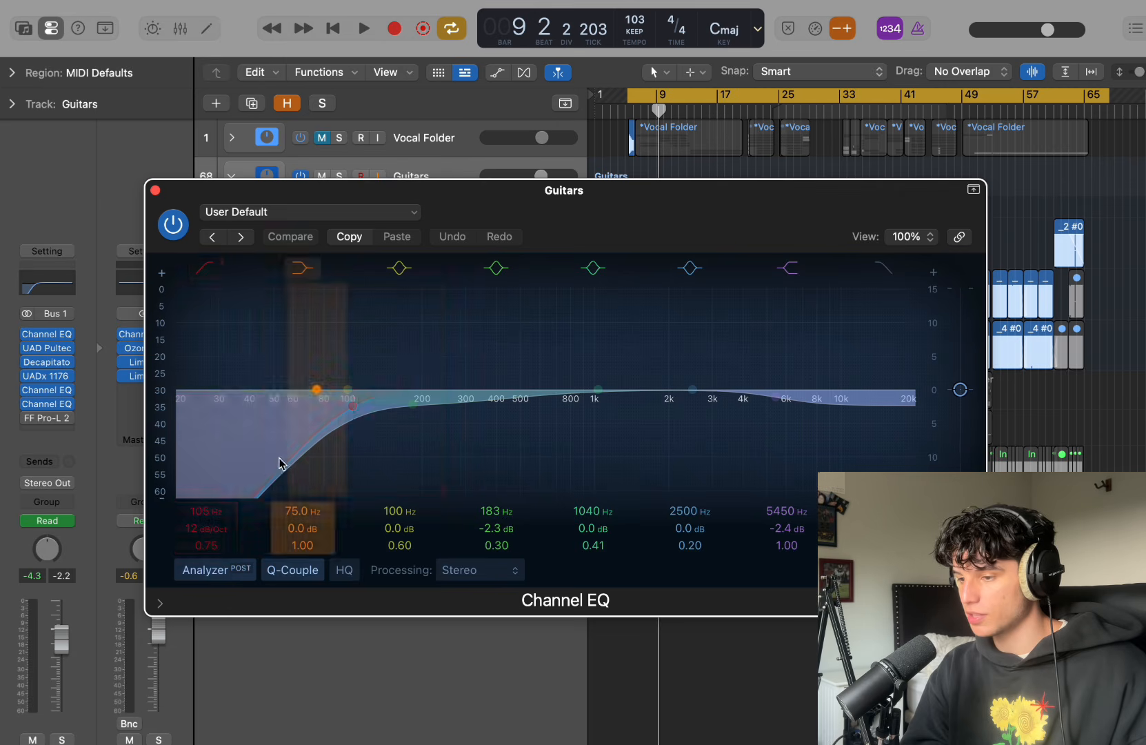
pyautogui.click(156, 190)
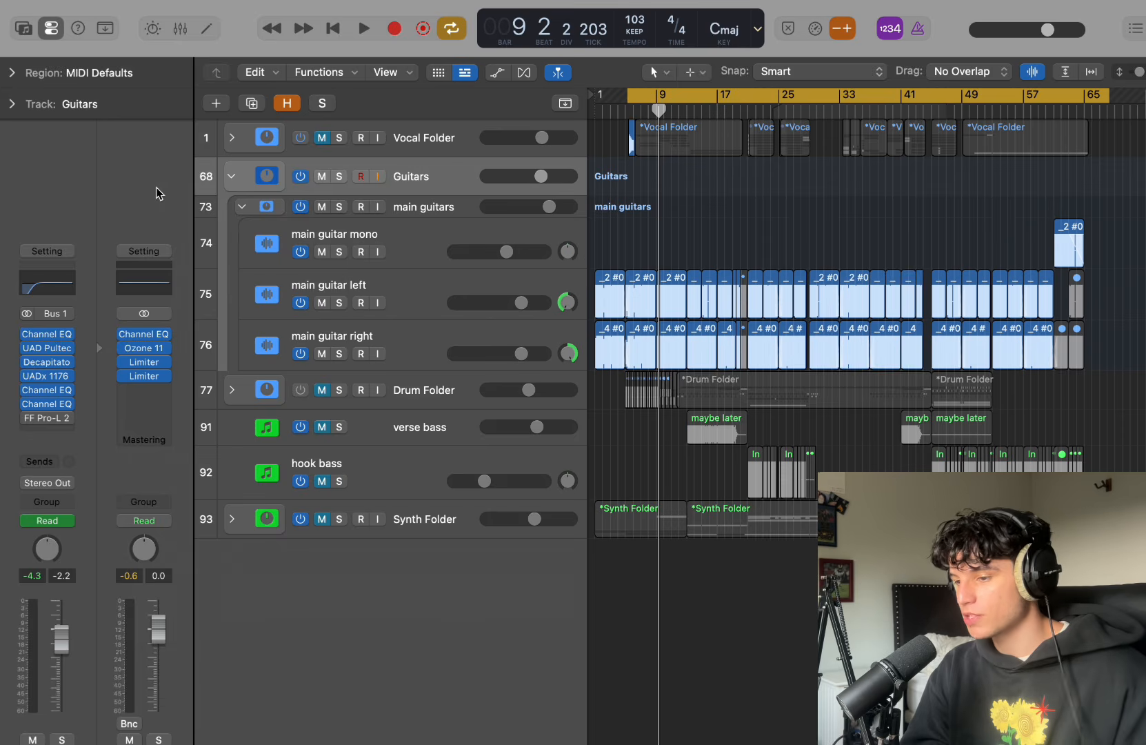
pyautogui.click(38, 418)
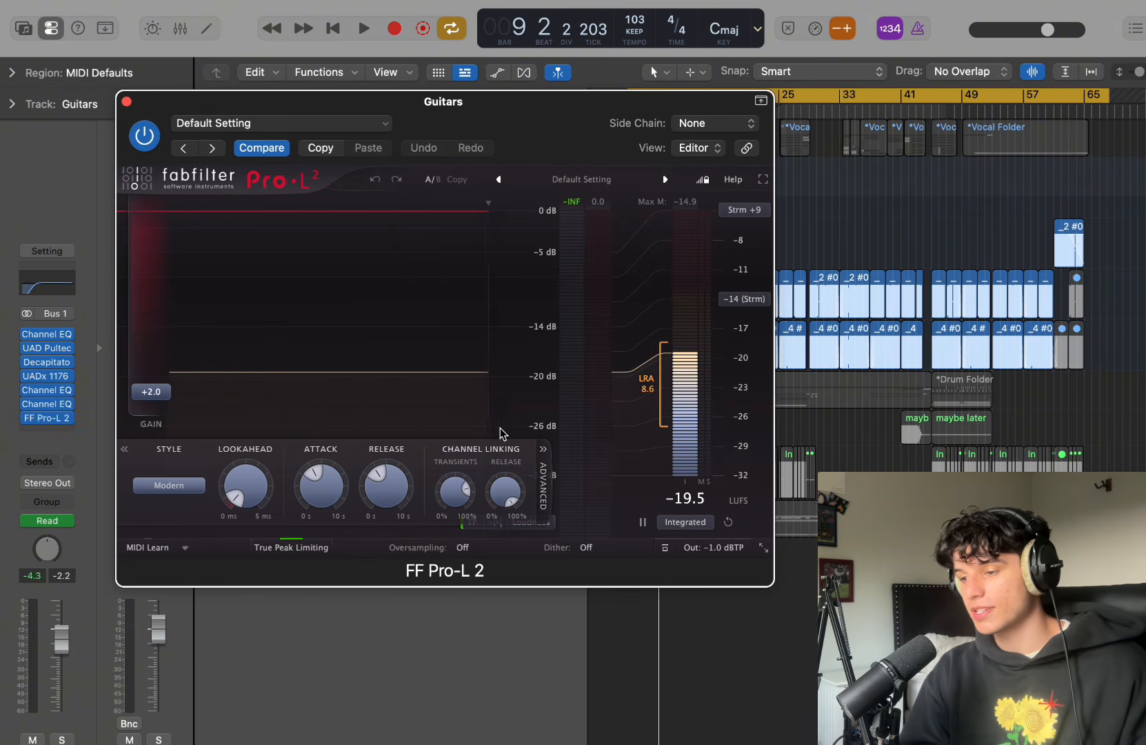
pyautogui.moveTo(132, 388)
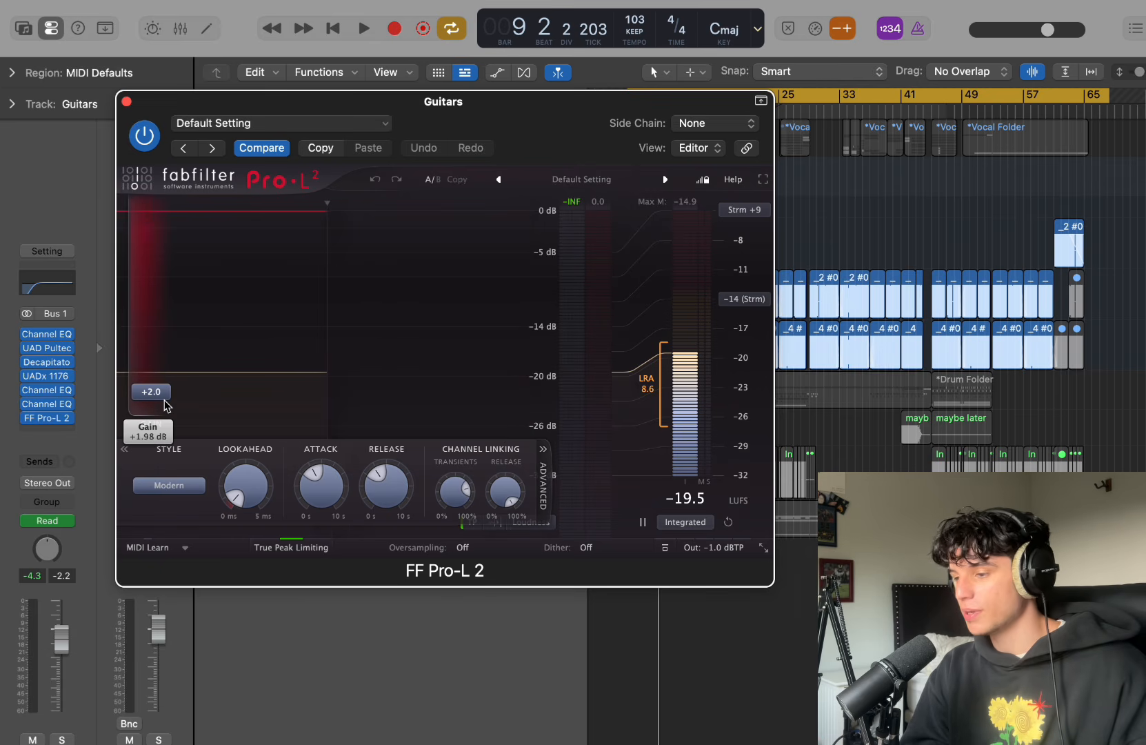
pyautogui.moveTo(165, 406)
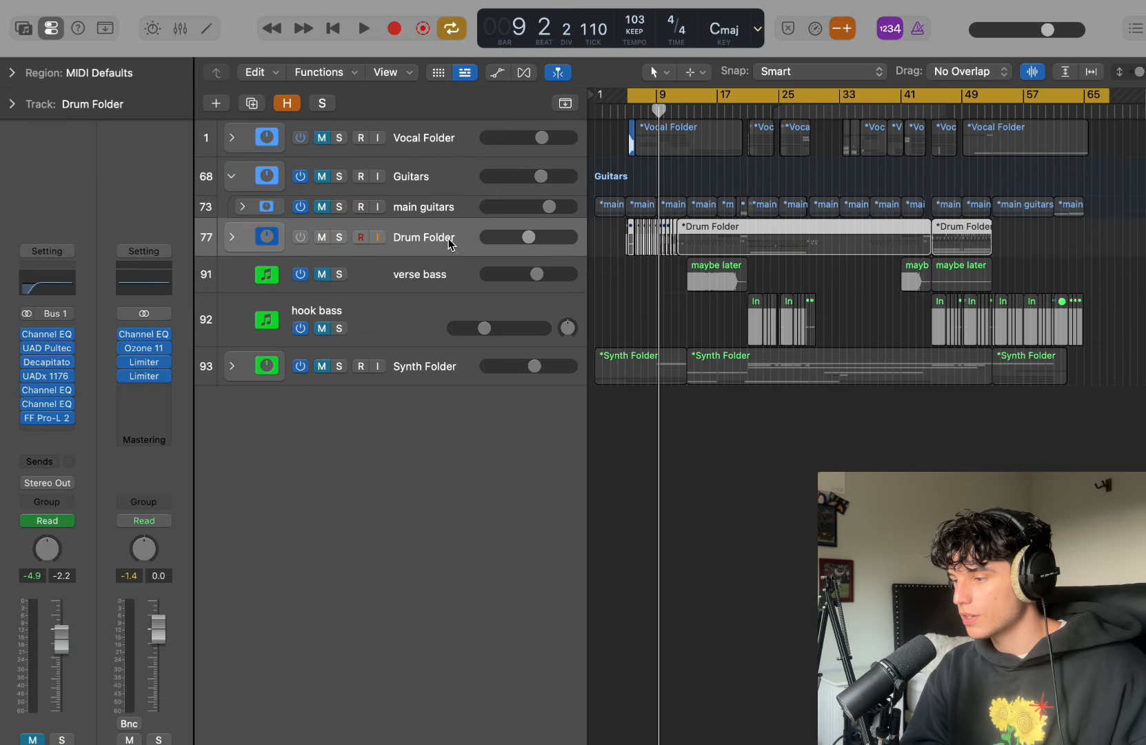
# Solo the Drum Folder
pyautogui.click(340, 237)
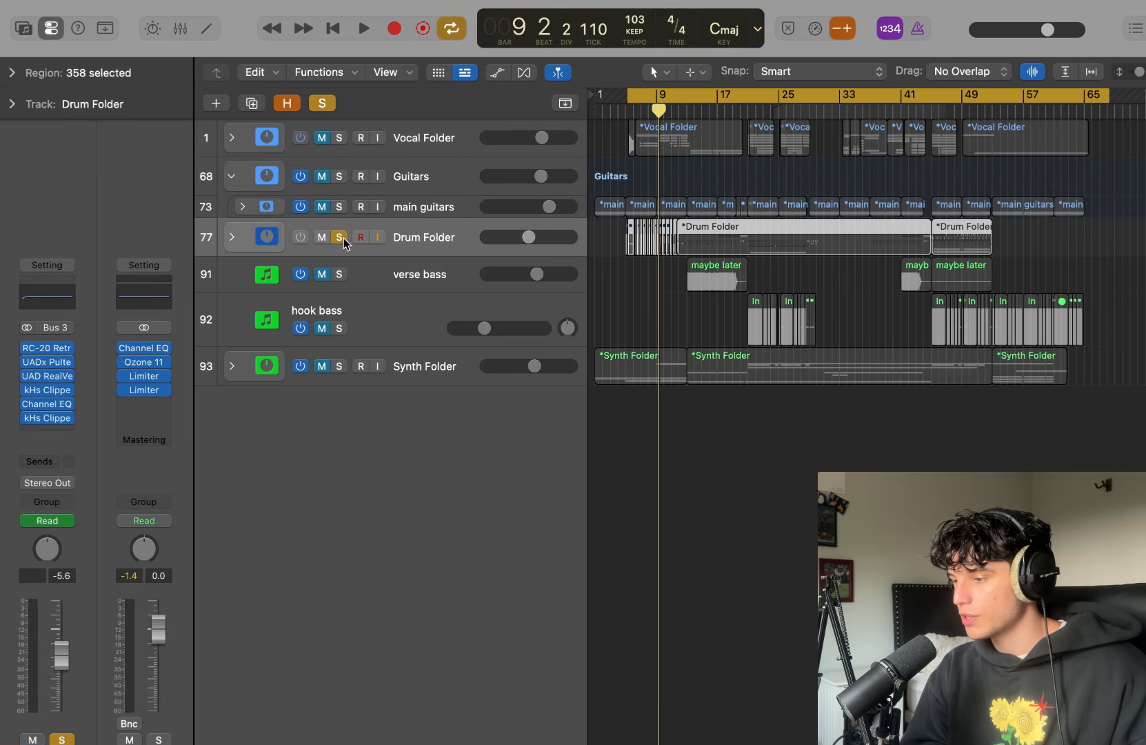
# Expand the Drum Folder and audition its tracks with the cycle starting at bar 11
pyautogui.click(232, 237)
pyautogui.press('super+Right')
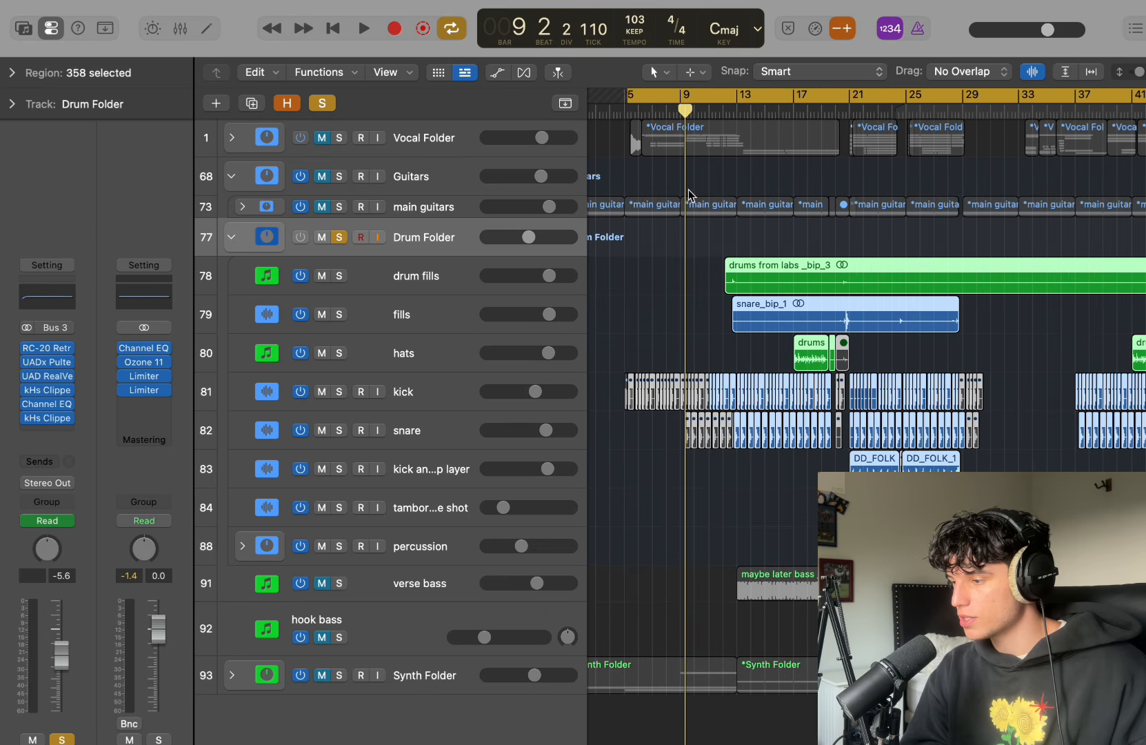
pyautogui.moveTo(634, 102); pyautogui.dragTo(715, 103)
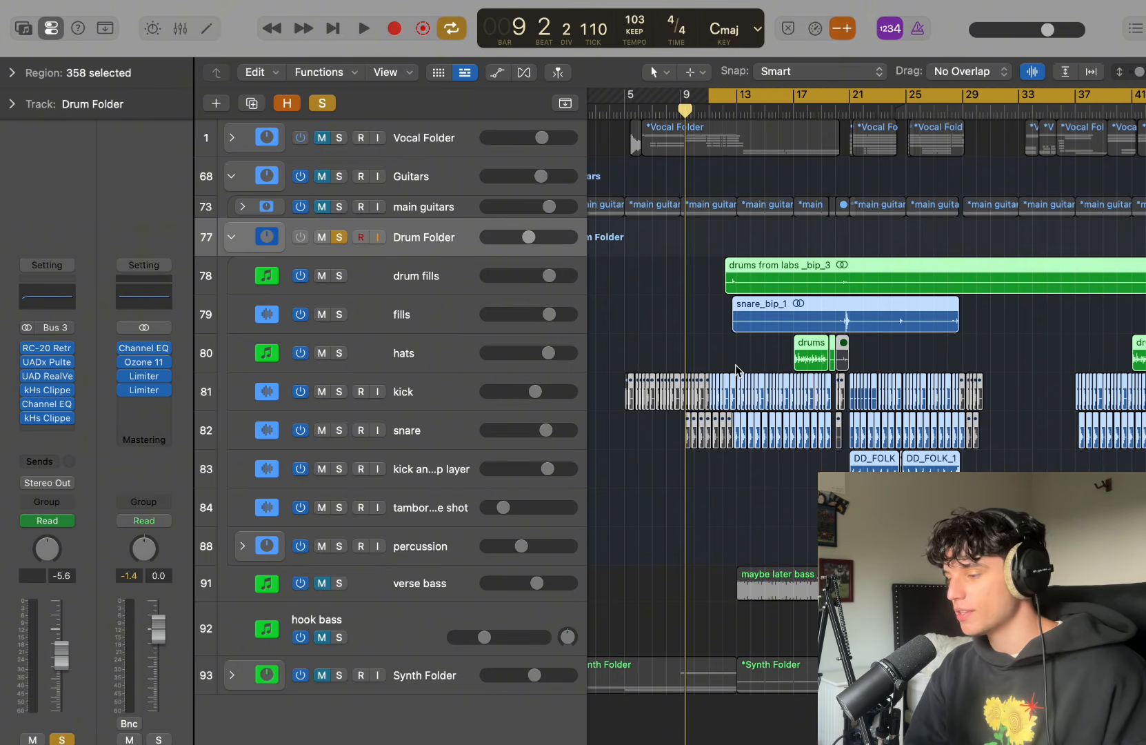
pyautogui.press('super+Right')
pyautogui.press('super+Right')
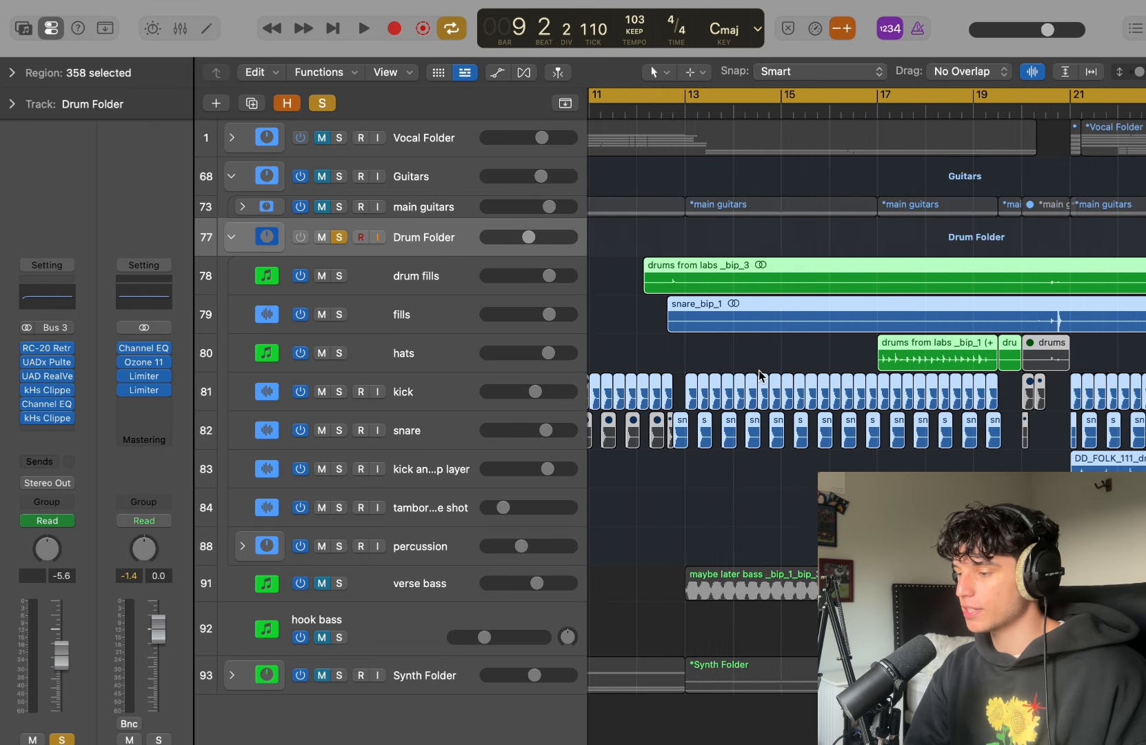
pyautogui.press('space')
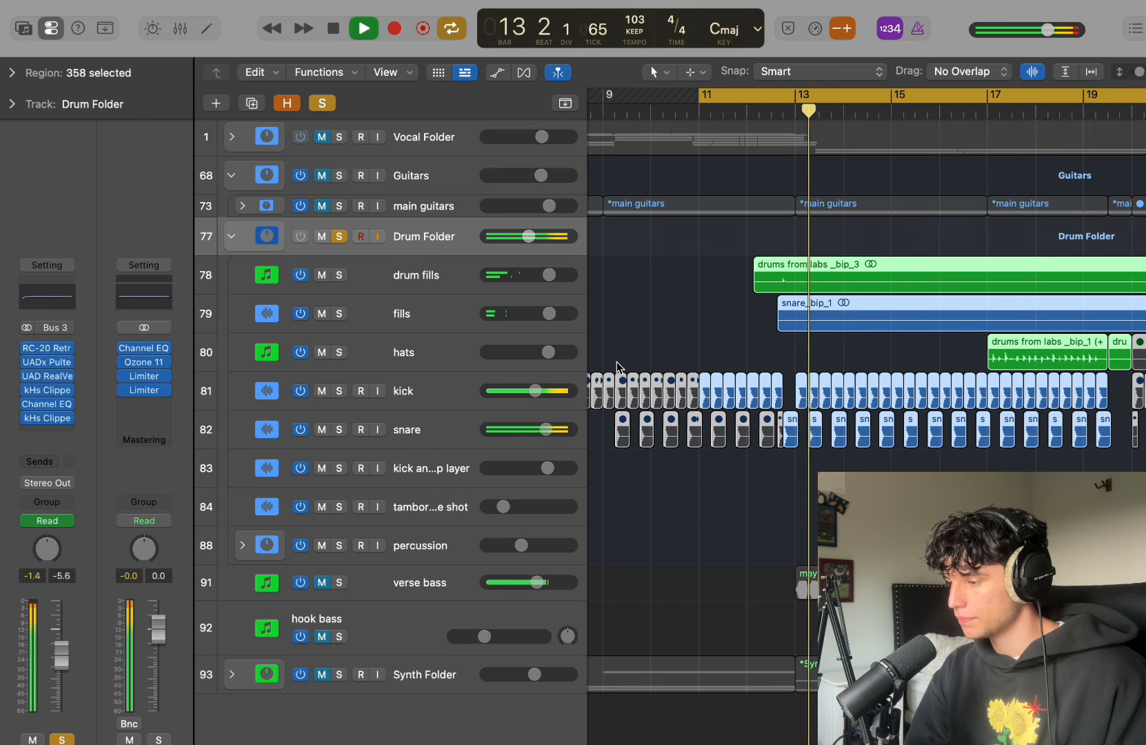
# Audition the drums through bars 17 to 19 with the Drum Folder's plug-ins bypassed
pyautogui.press('super+Left')
pyautogui.press('super+Left')
pyautogui.press('super+Left')
pyautogui.press('space')
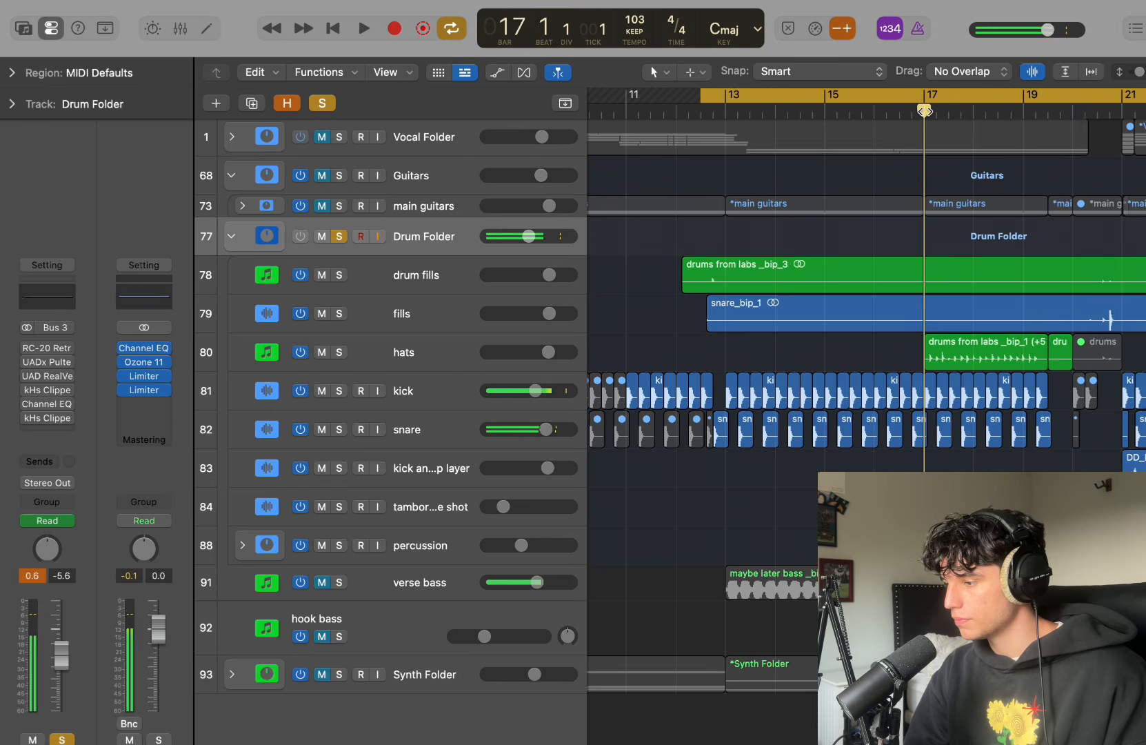
pyautogui.press('space')
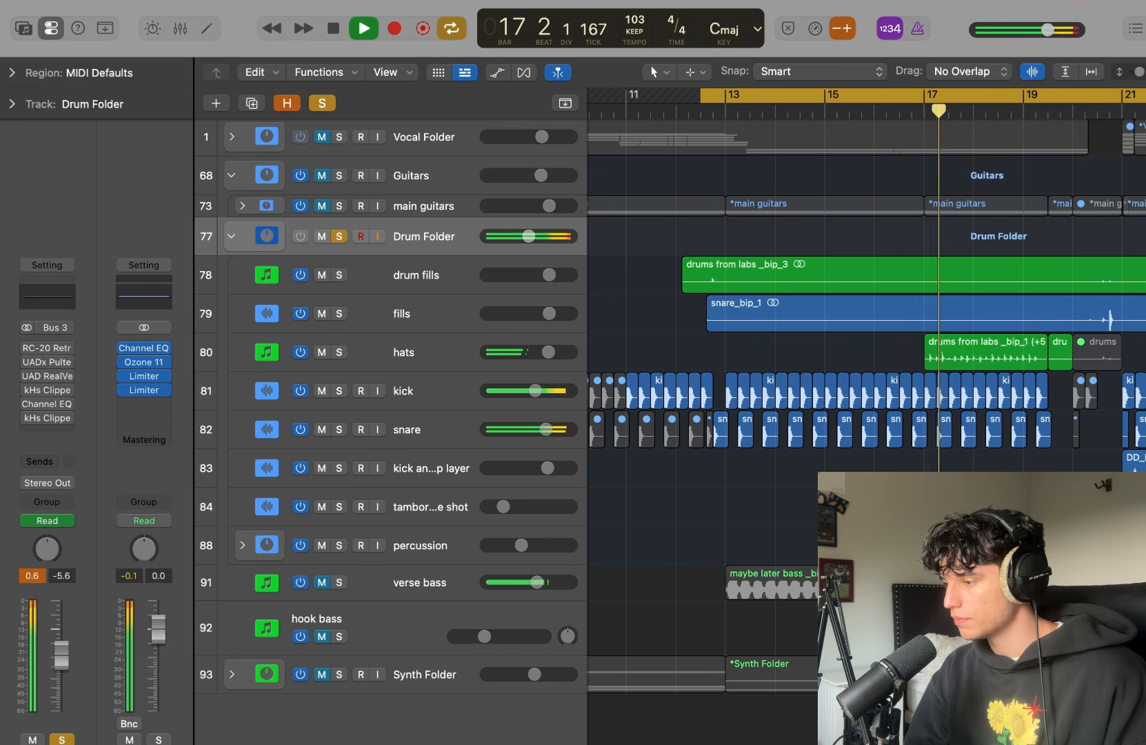
pyautogui.press('super+Left')
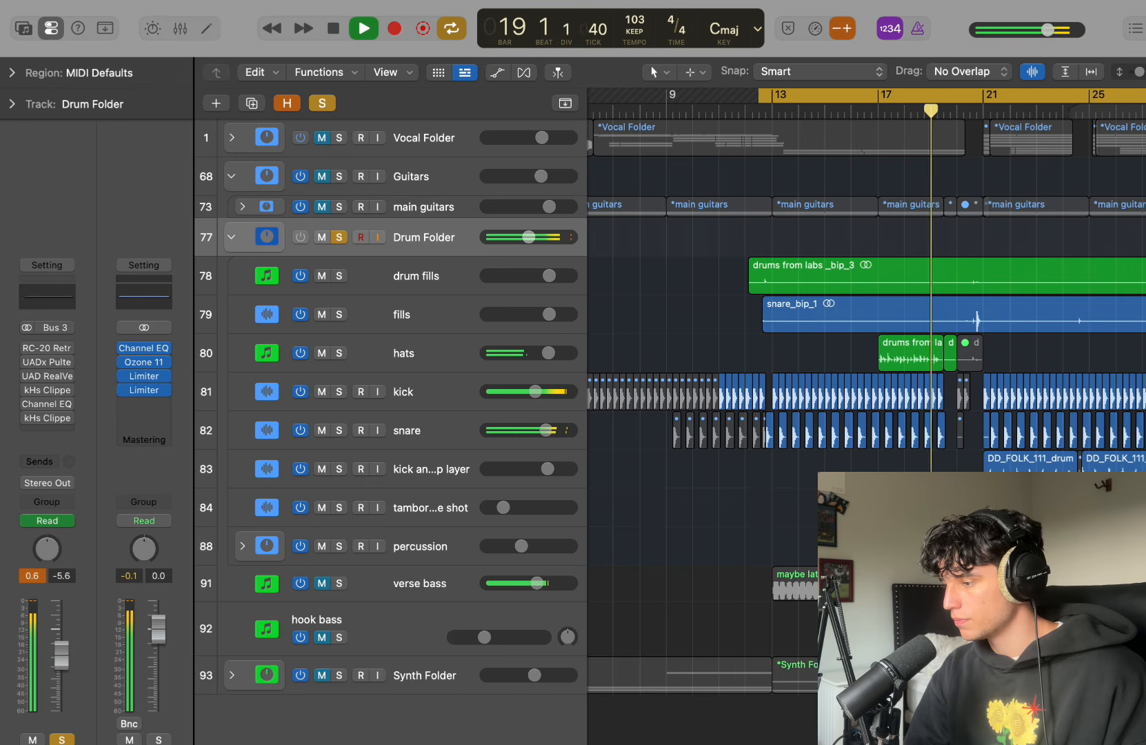
pyautogui.press('space')
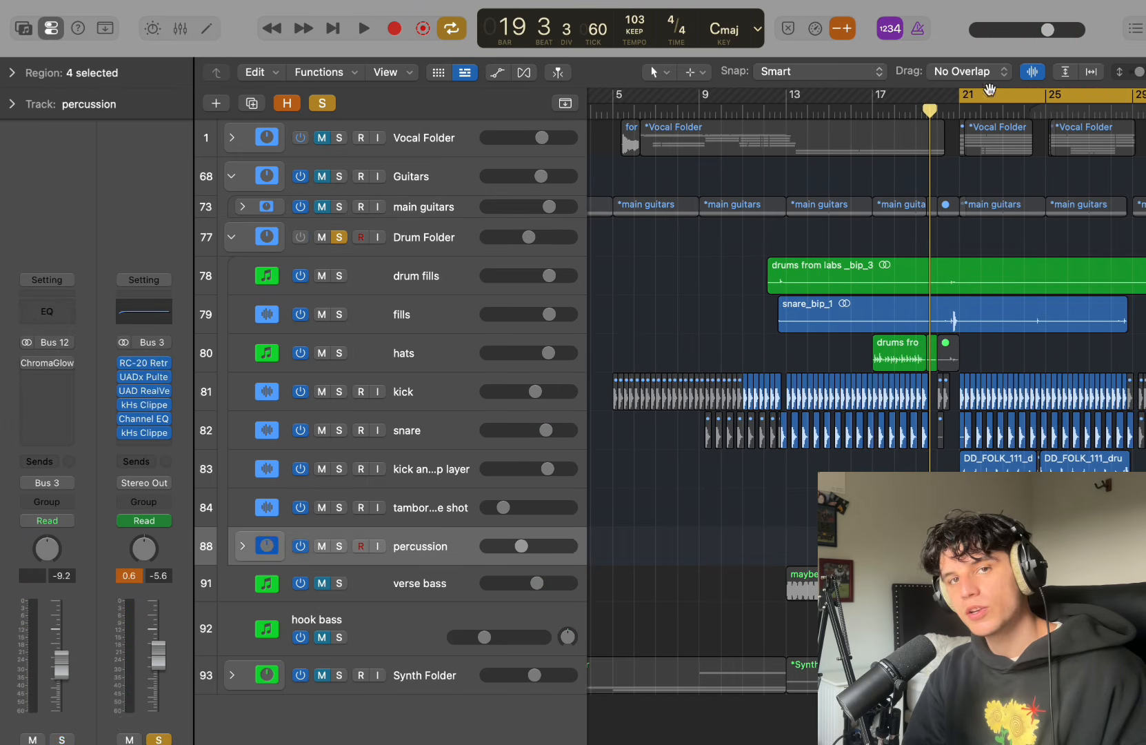
# Audition the drums from bar 13 with the Drum Folder's chain enabled, and bypass all six of its plug-ins
pyautogui.moveTo(989, 88); pyautogui.dragTo(793, 98)
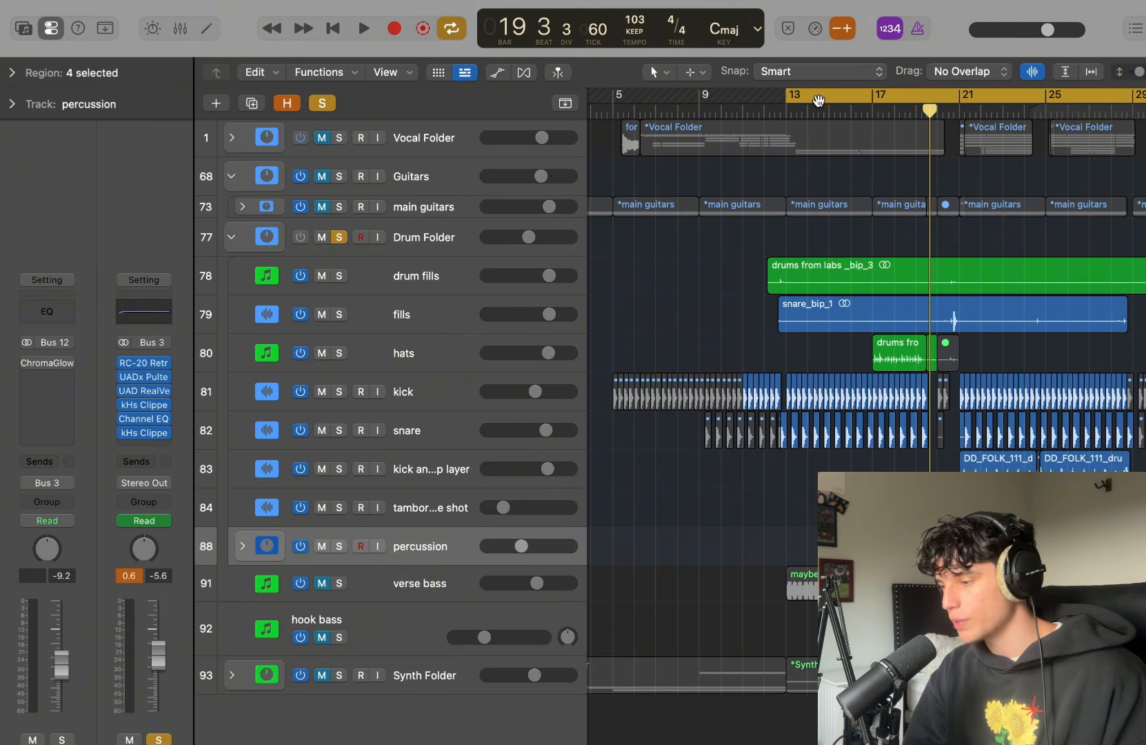
pyautogui.press('space')
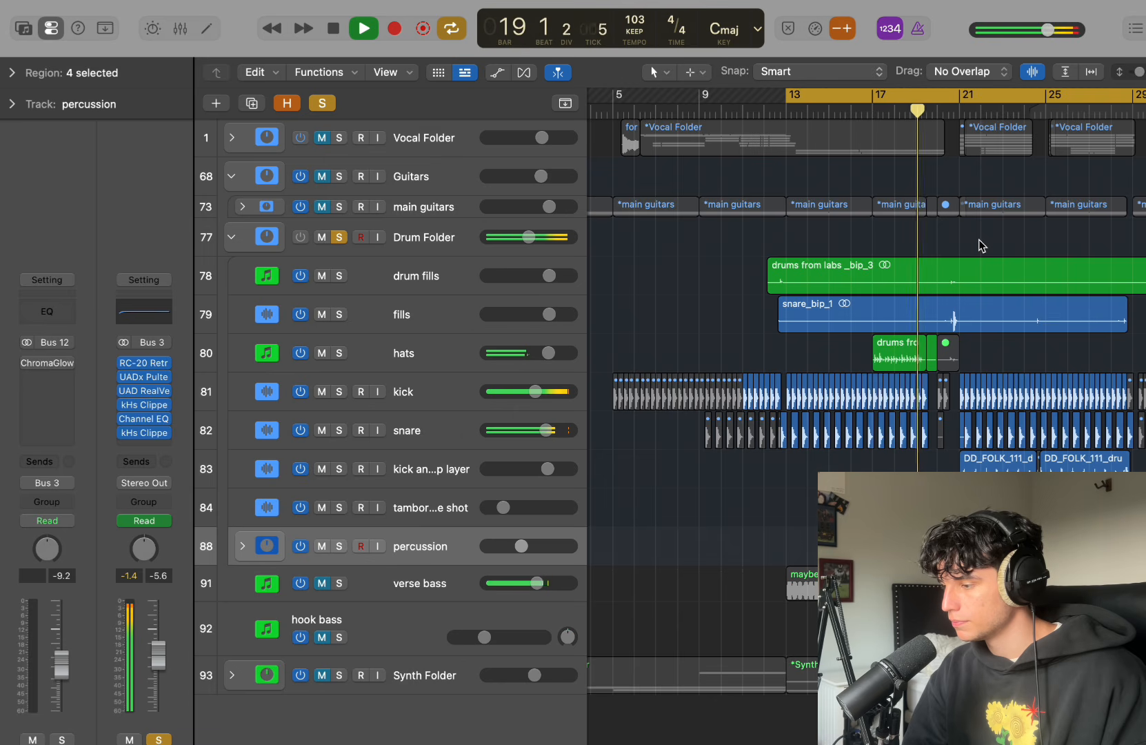
pyautogui.press('space')
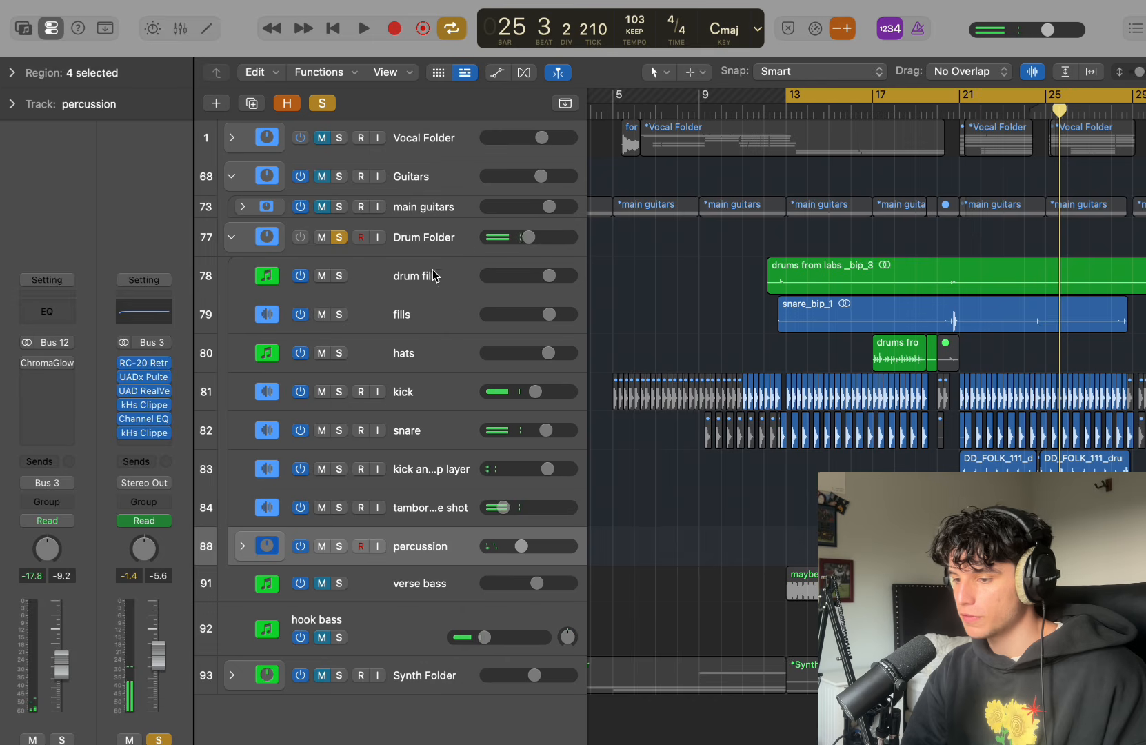
pyautogui.click(436, 246)
pyautogui.moveTo(31, 349); pyautogui.dragTo(30, 440)
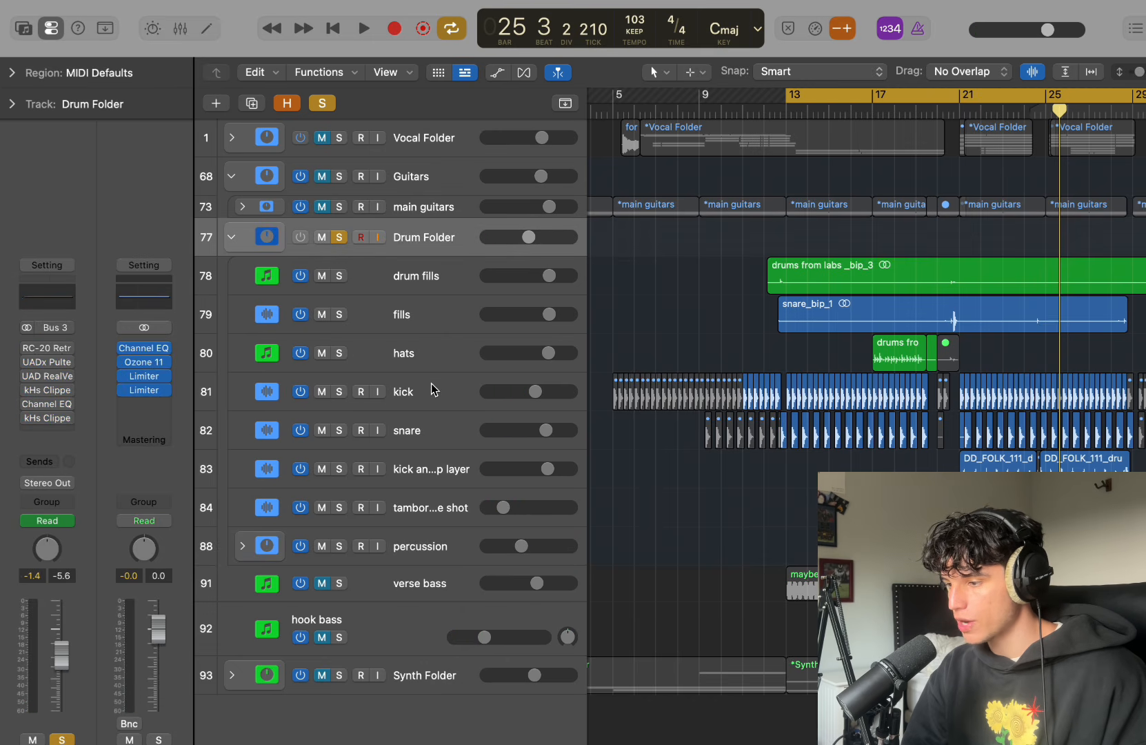
# Solo the kick and examine its Channel EQ and kHs Transient Shaper settings
pyautogui.click(468, 388)
pyautogui.click(338, 392)
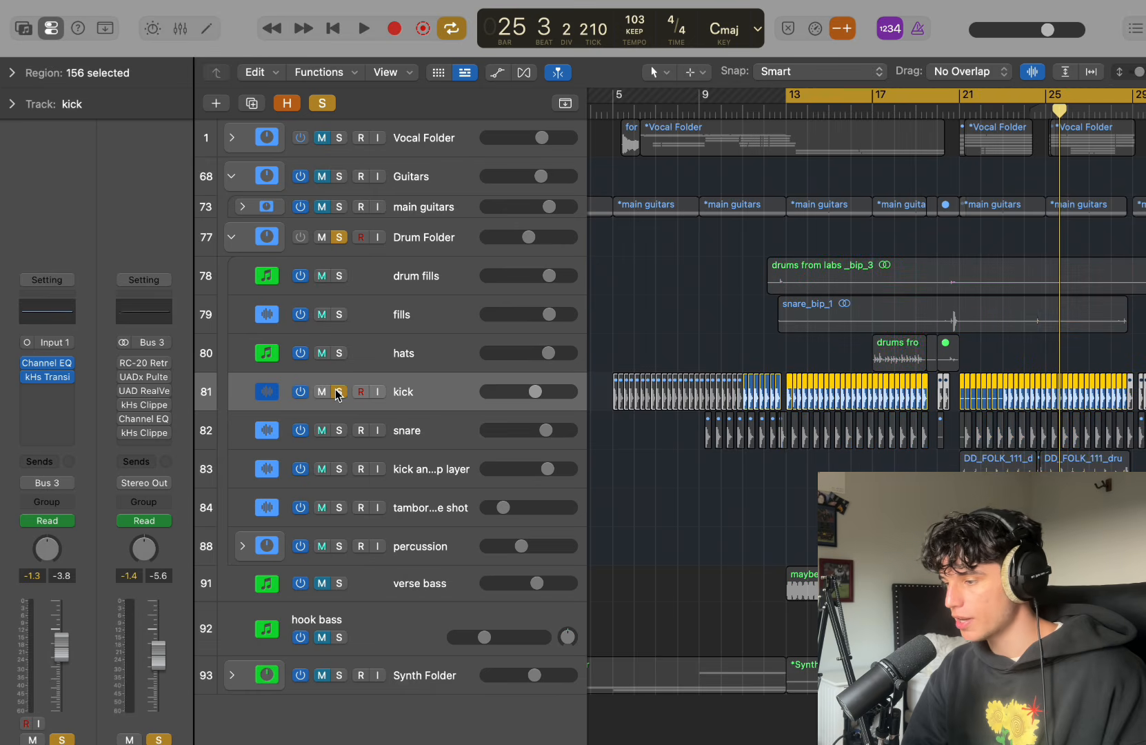
pyautogui.click(47, 363)
pyautogui.moveTo(794, 463); pyautogui.dragTo(605, 278)
pyautogui.click(324, 277)
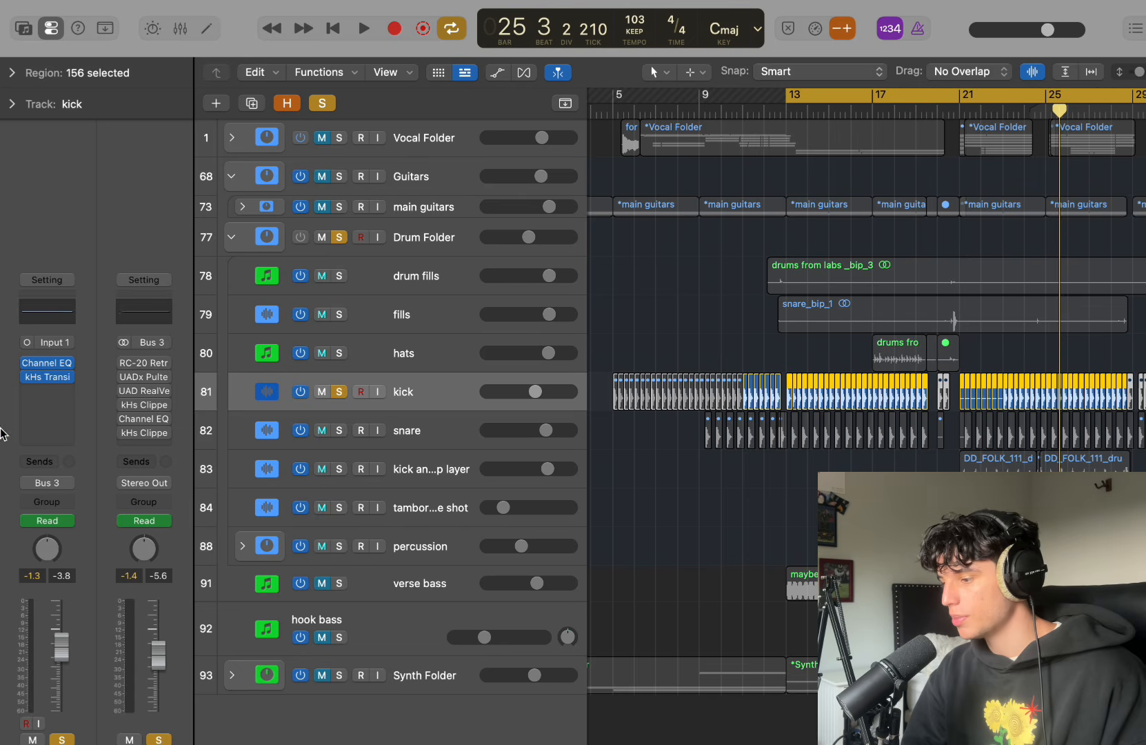
pyautogui.click(48, 377)
pyautogui.moveTo(766, 450); pyautogui.dragTo(679, 190)
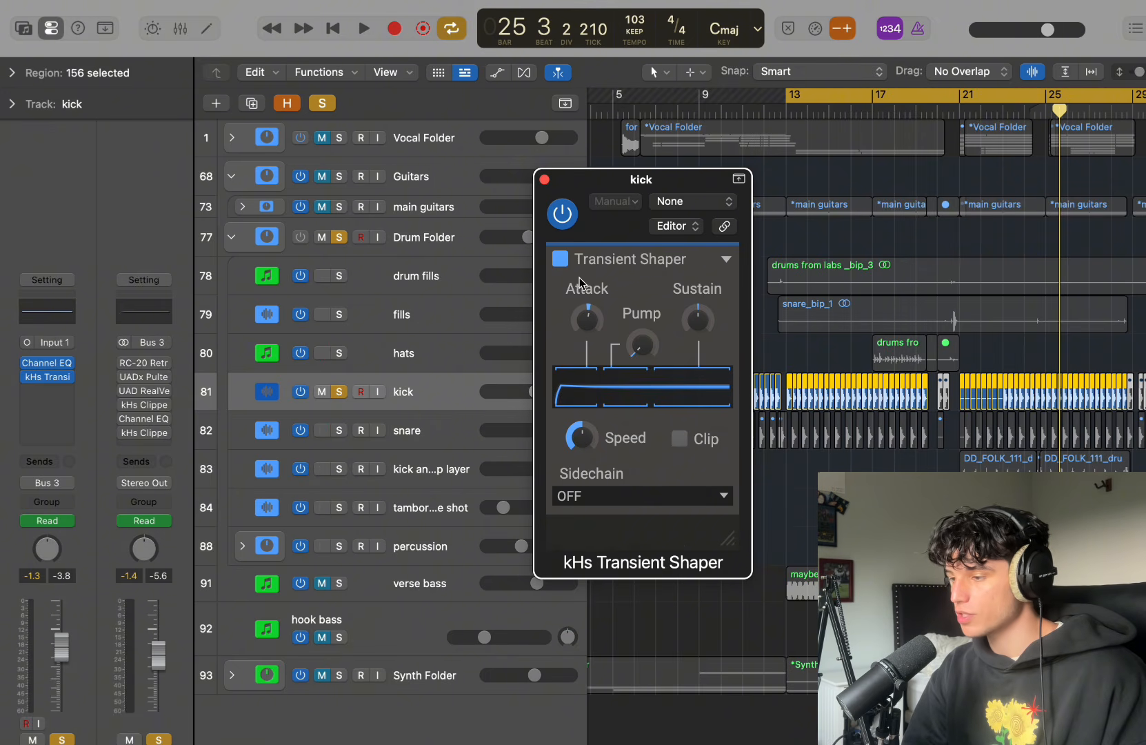
pyautogui.click(574, 216)
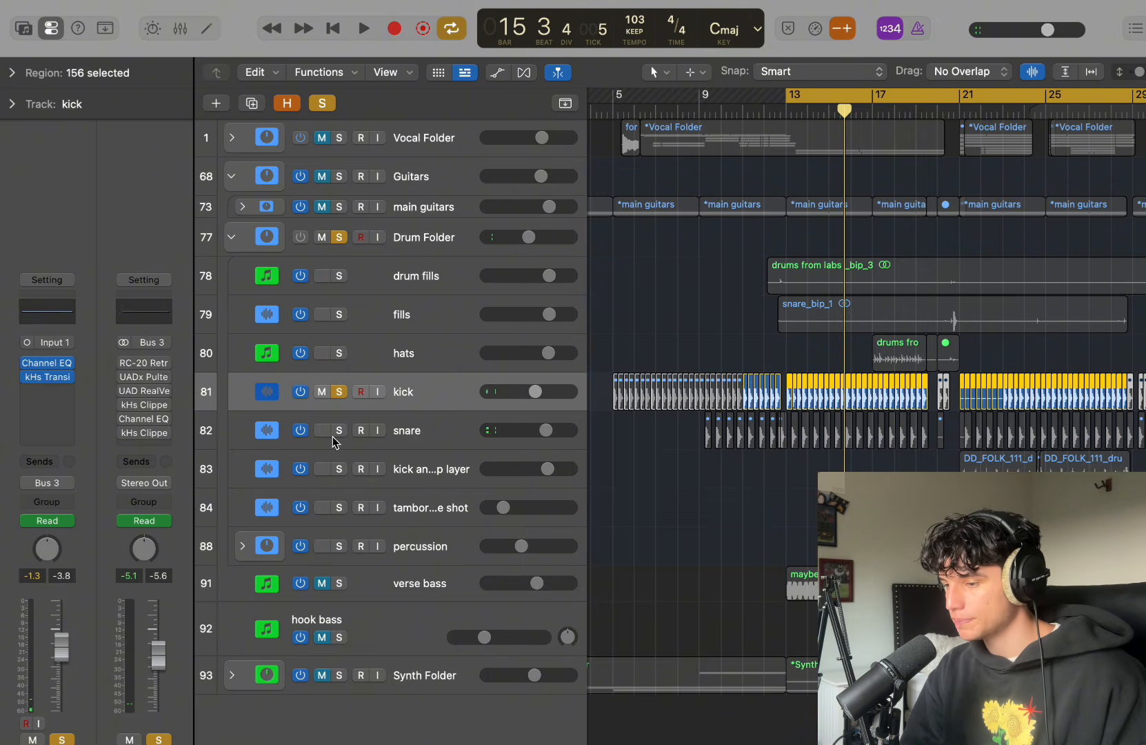
# Solo the snare and examine the low cut in its Channel EQ
pyautogui.click(408, 430)
pyautogui.click(47, 377)
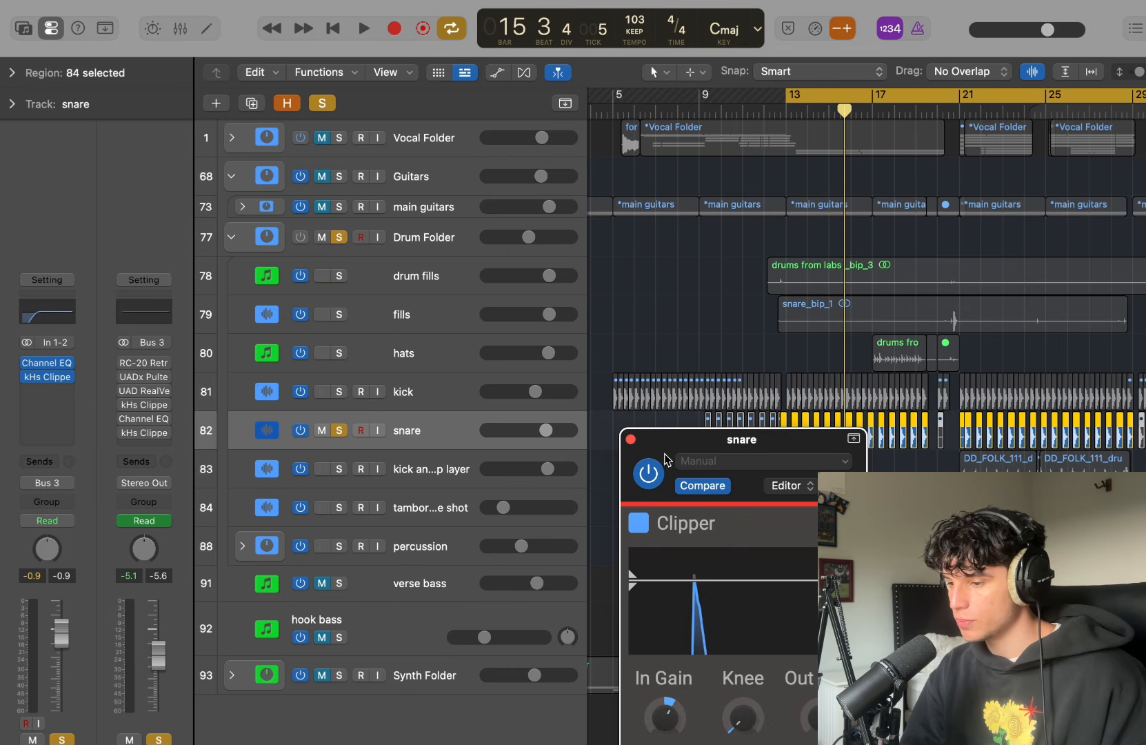
pyautogui.moveTo(700, 438); pyautogui.dragTo(638, 238)
pyautogui.click(47, 363)
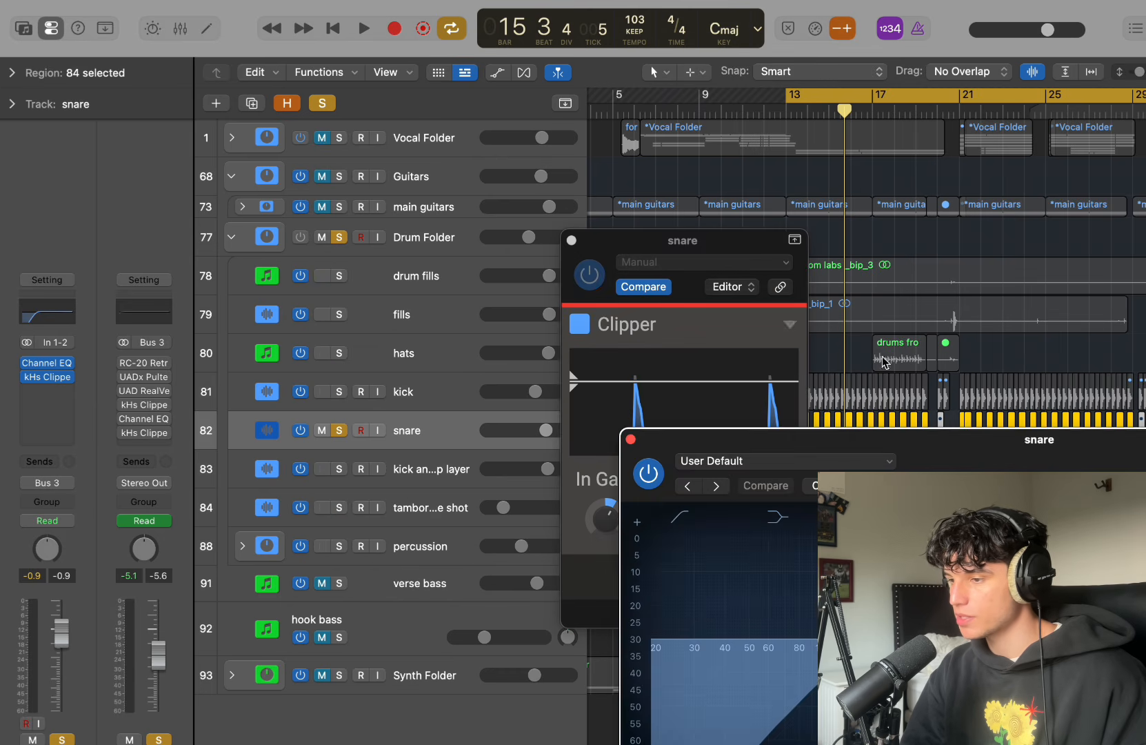
pyautogui.moveTo(1025, 445); pyautogui.dragTo(611, 106)
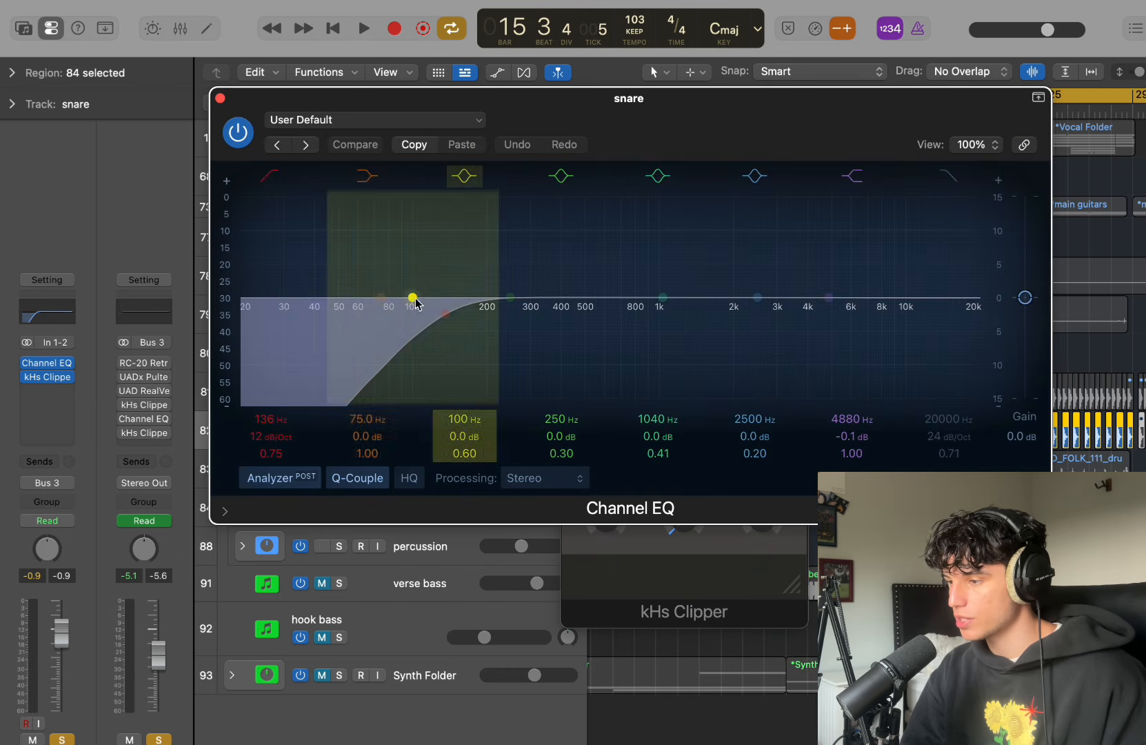
pyautogui.click(219, 97)
# Examine the clipping threshold in the snare's kHs Clipper and audition the snare
pyautogui.moveTo(653, 253); pyautogui.dragTo(629, 241)
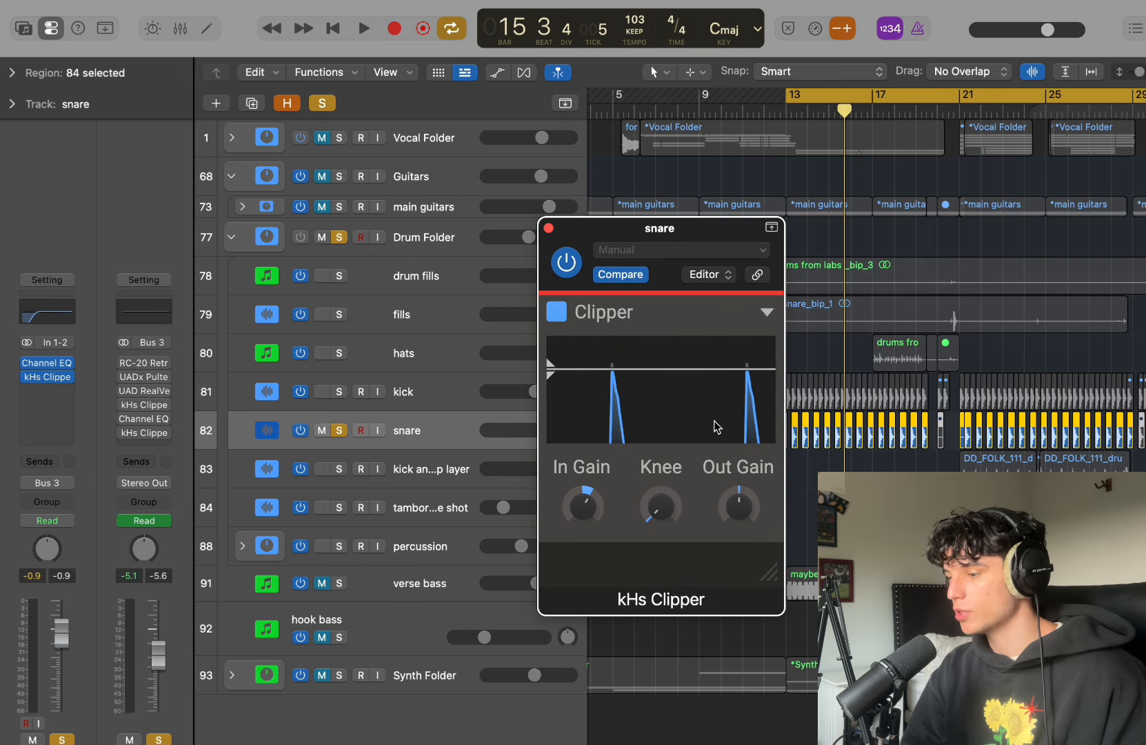
pyautogui.moveTo(653, 385)
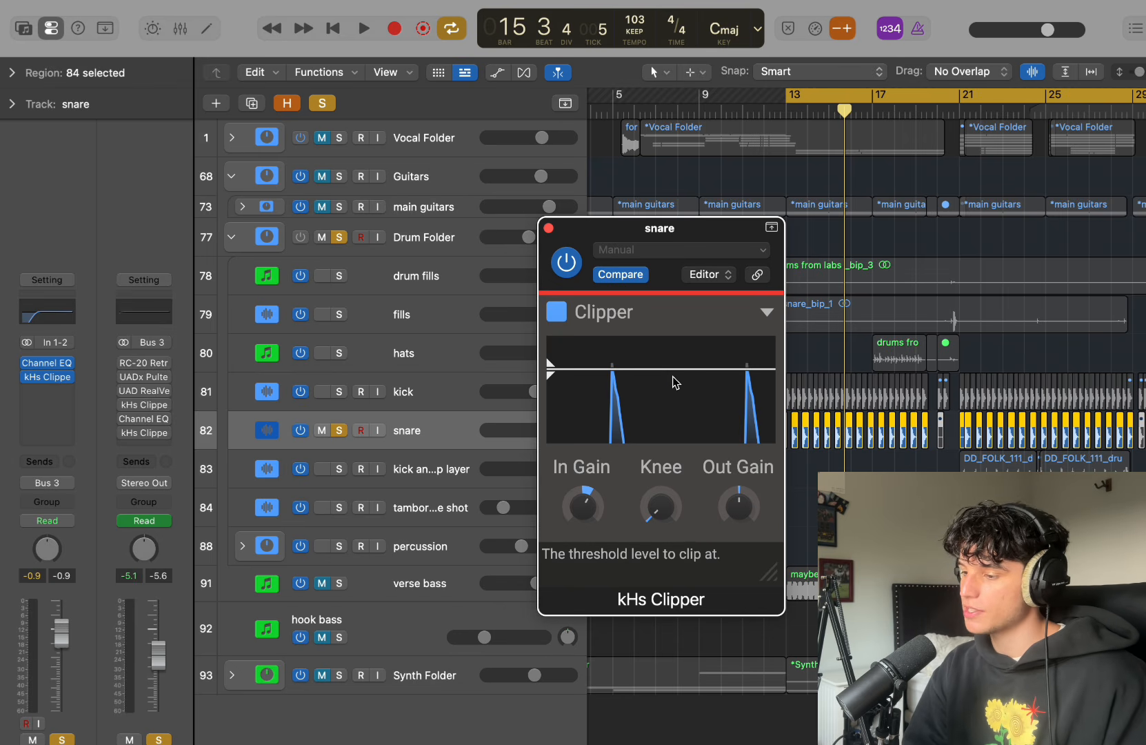
pyautogui.moveTo(673, 376); pyautogui.dragTo(674, 375)
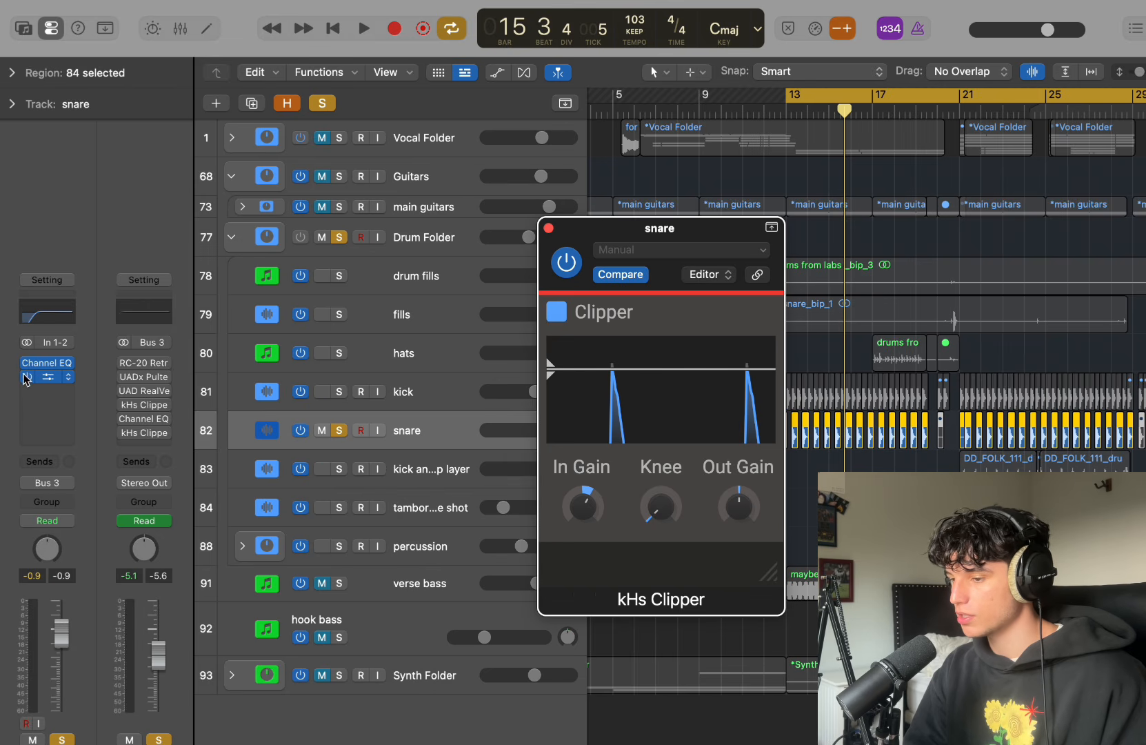
pyautogui.click(548, 227)
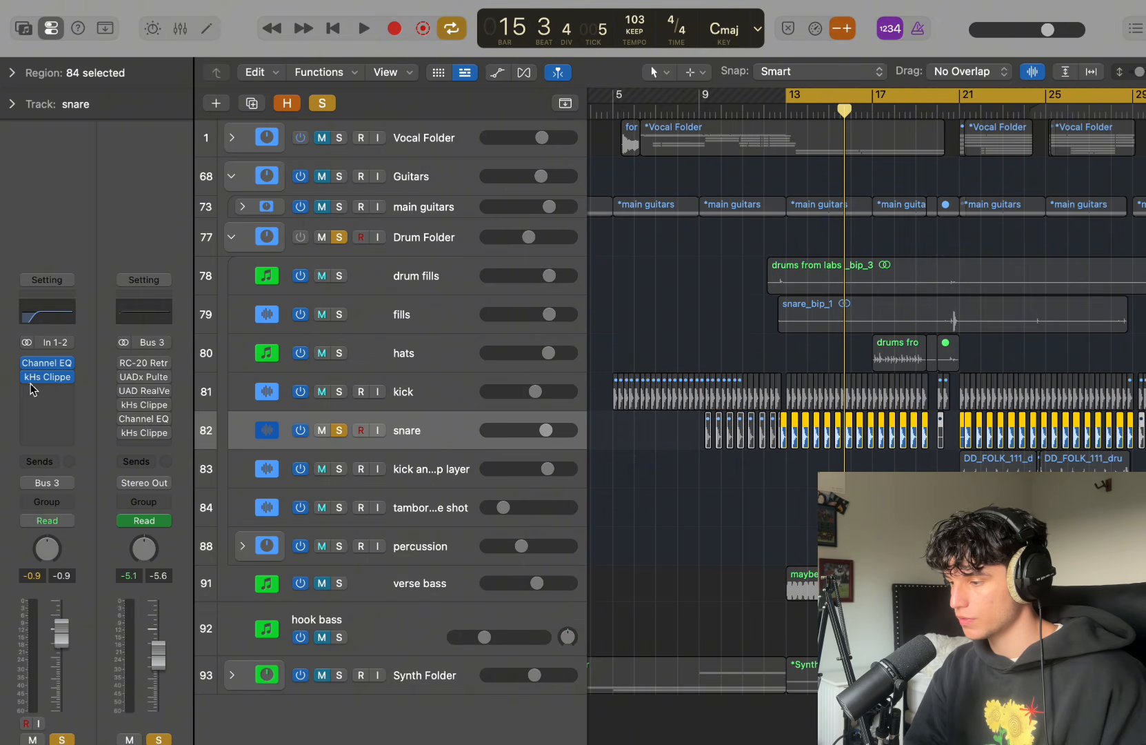
pyautogui.moveTo(28, 381)
pyautogui.press('space')
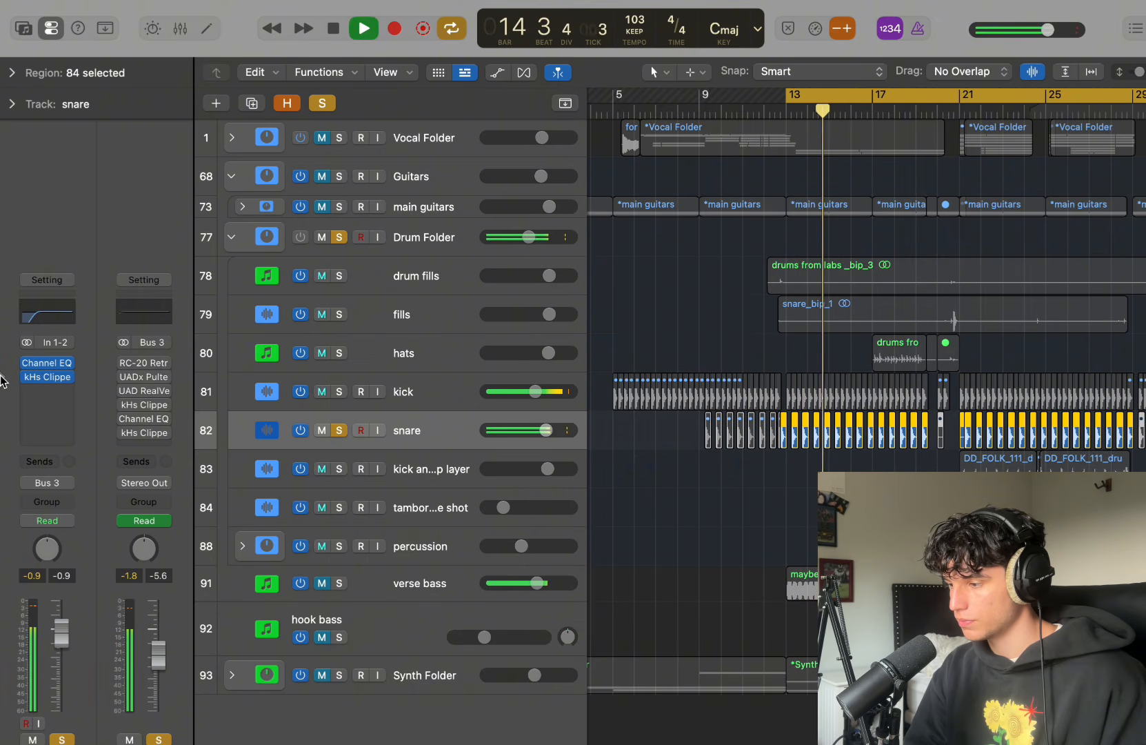
pyautogui.press('space')
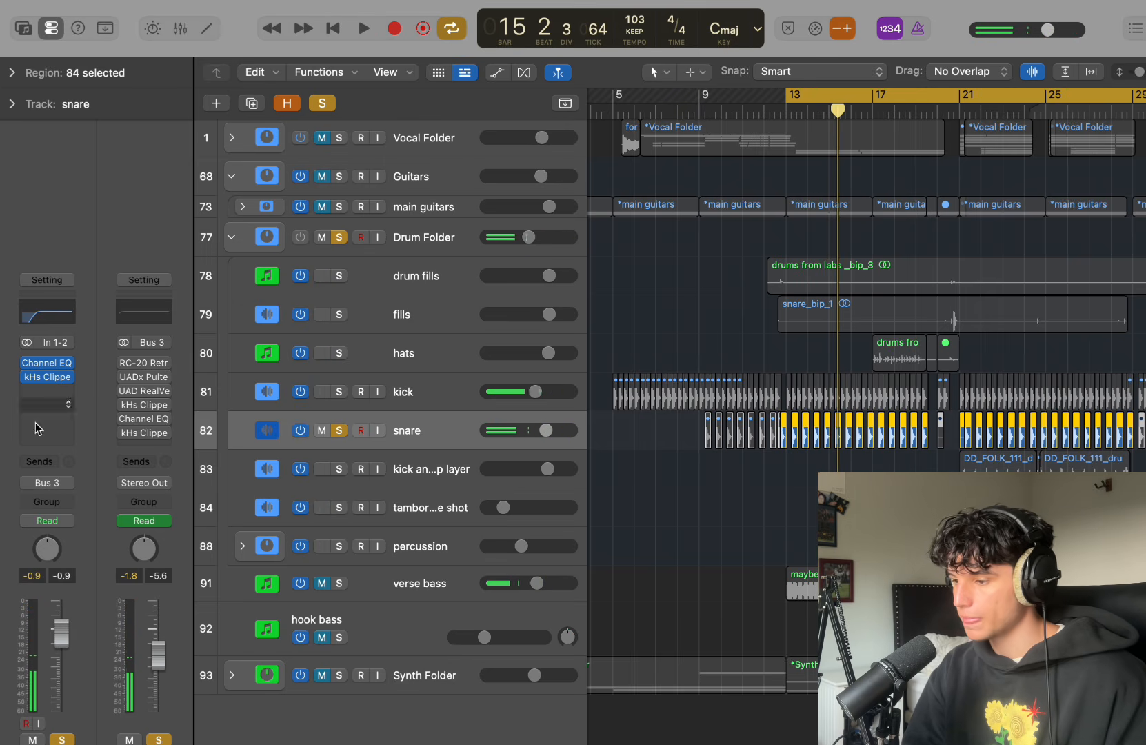
# Solo only the hats track and move the cycle start to bar 17
pyautogui.click(420, 348)
pyautogui.click(340, 391)
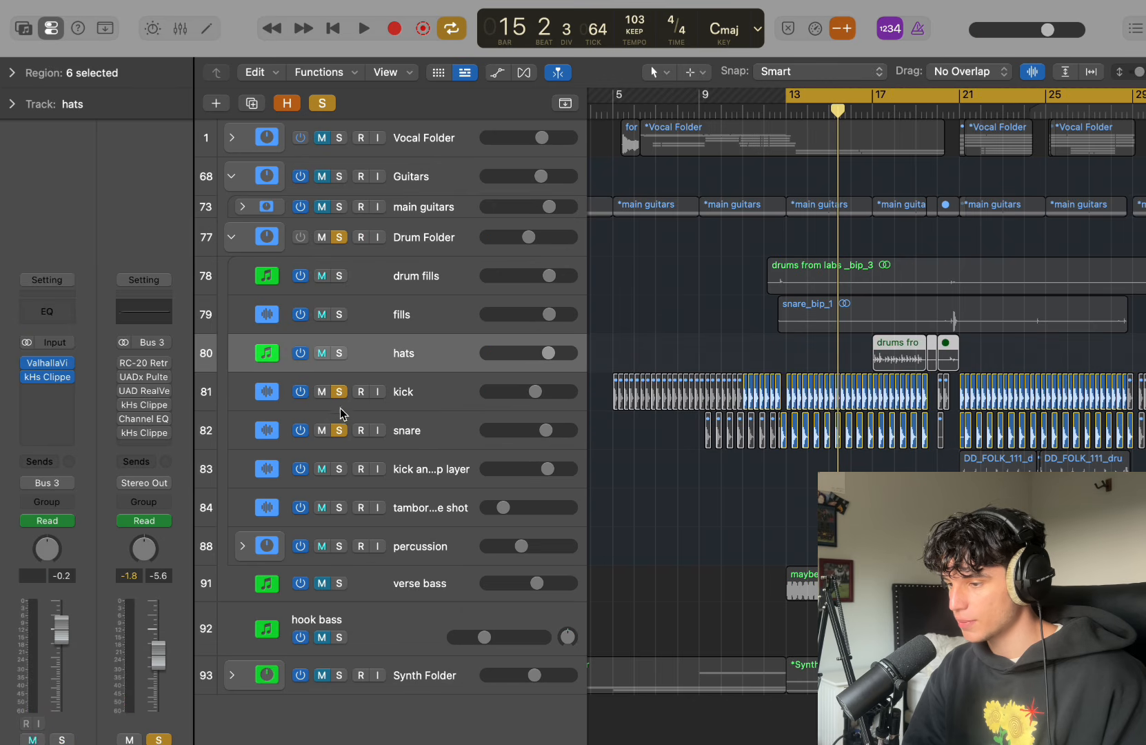
pyautogui.moveTo(340, 393); pyautogui.dragTo(343, 444)
pyautogui.click(338, 353)
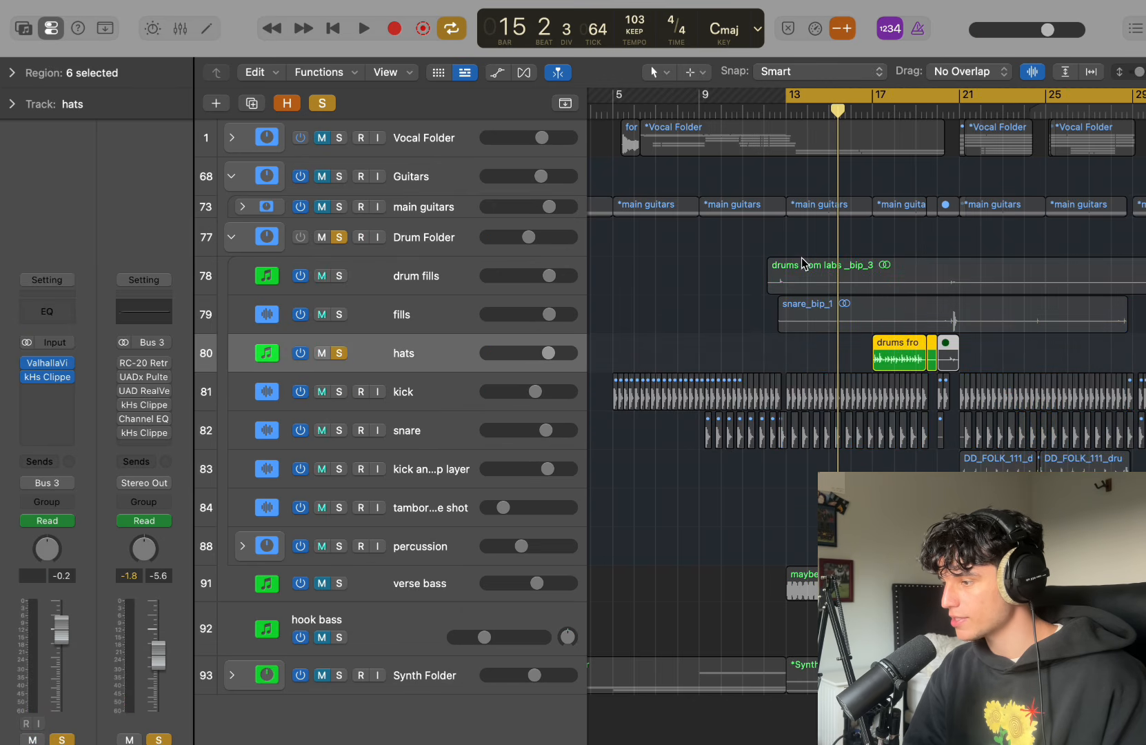
pyautogui.moveTo(788, 95); pyautogui.dragTo(871, 131)
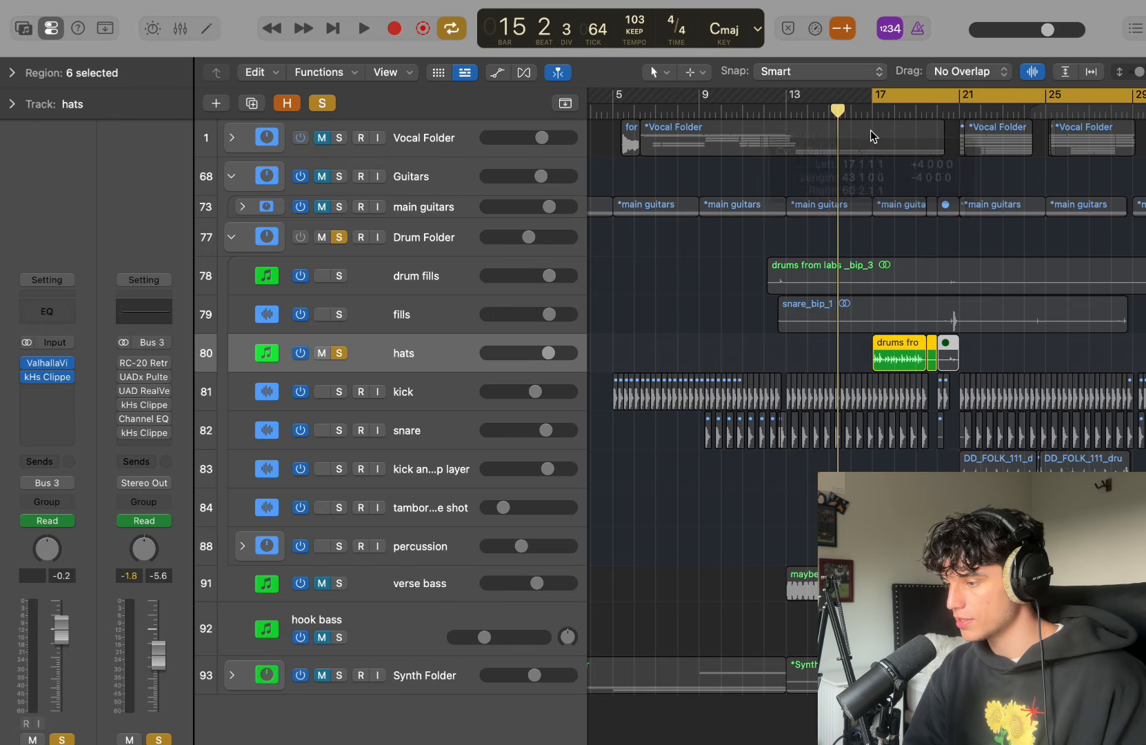
# Examine the Valhalla reverb and kHs Clipper on the hats while auditioning the part
pyautogui.click(47, 362)
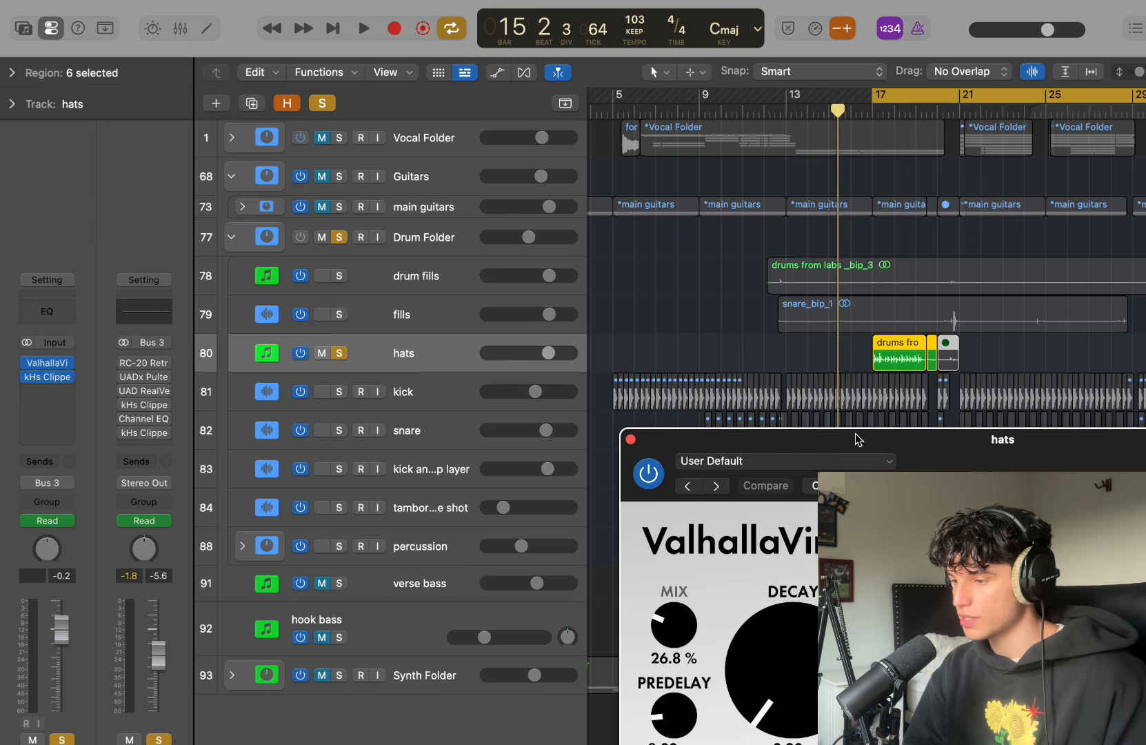
pyautogui.moveTo(857, 439); pyautogui.dragTo(507, 177)
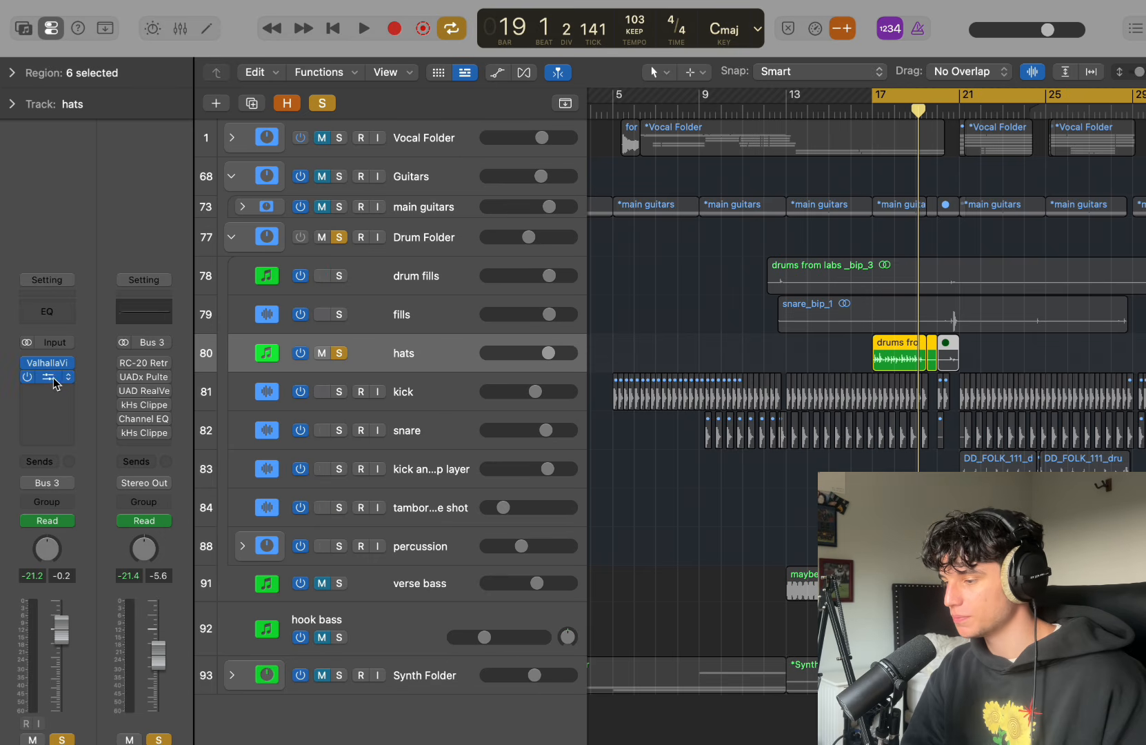
pyautogui.click(53, 377)
pyautogui.moveTo(837, 450); pyautogui.dragTo(688, 241)
pyautogui.press('space')
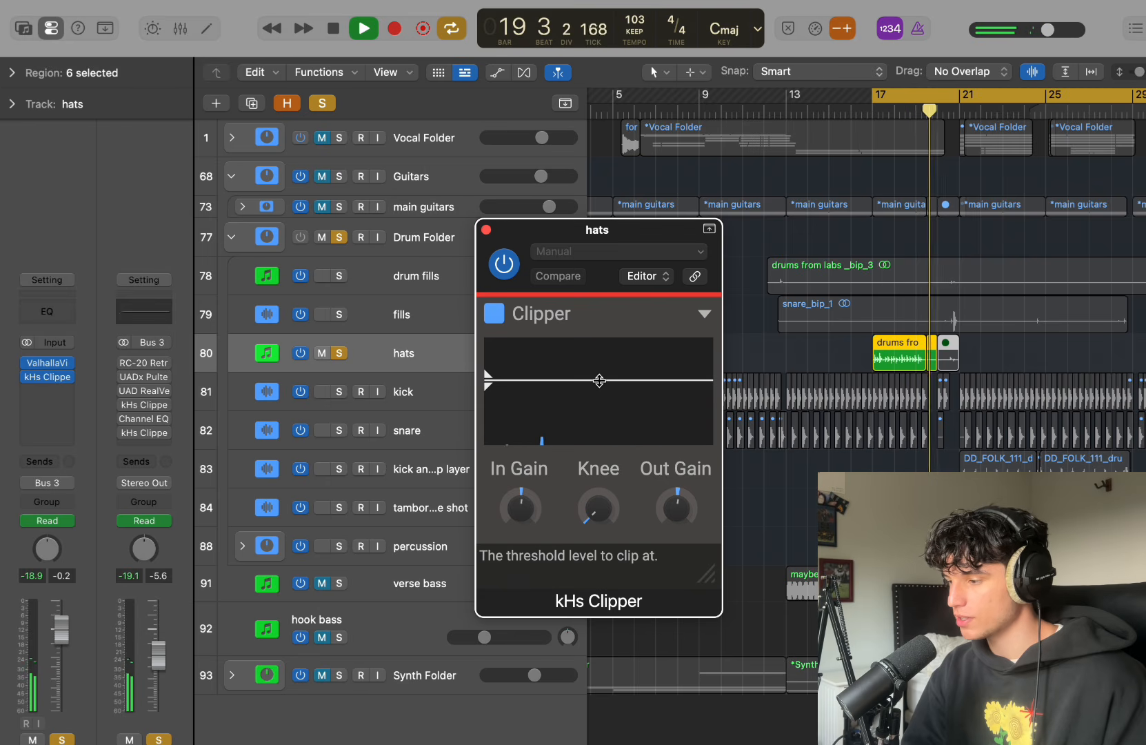
pyautogui.click(486, 229)
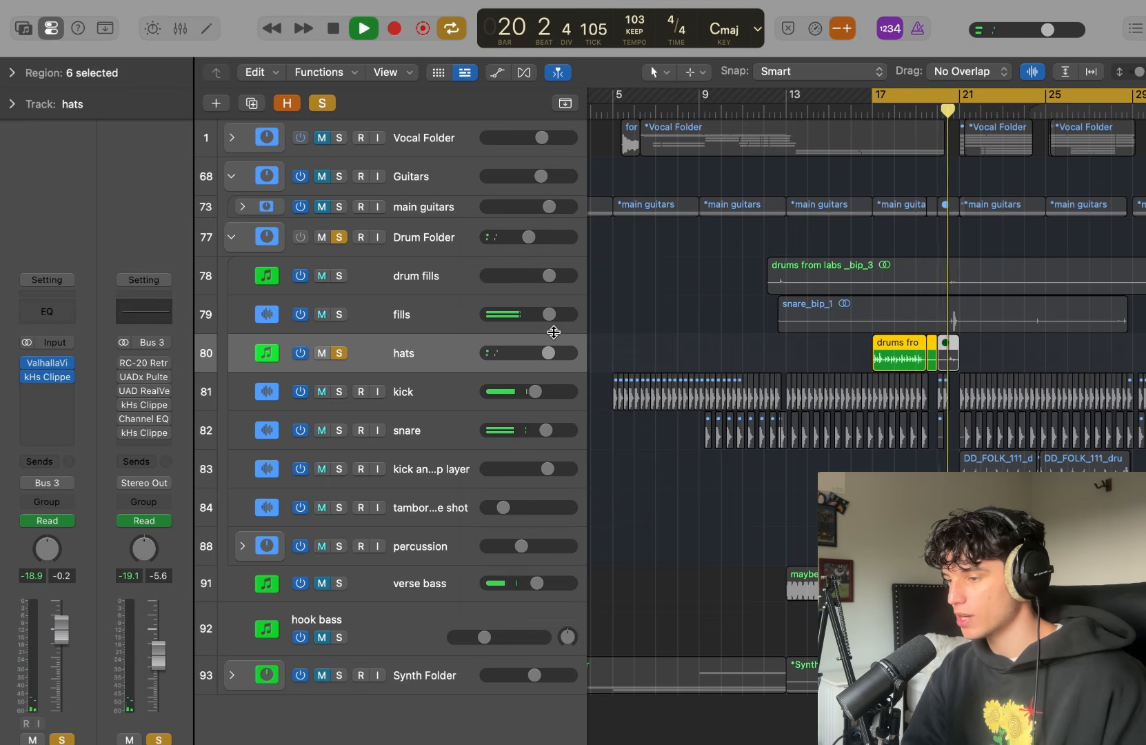
pyautogui.press('space')
# Solo every track inside the Drum Folder, from drum fills to percussion, and select the Drum Folder
pyautogui.moveTo(339, 275); pyautogui.dragTo(351, 598)
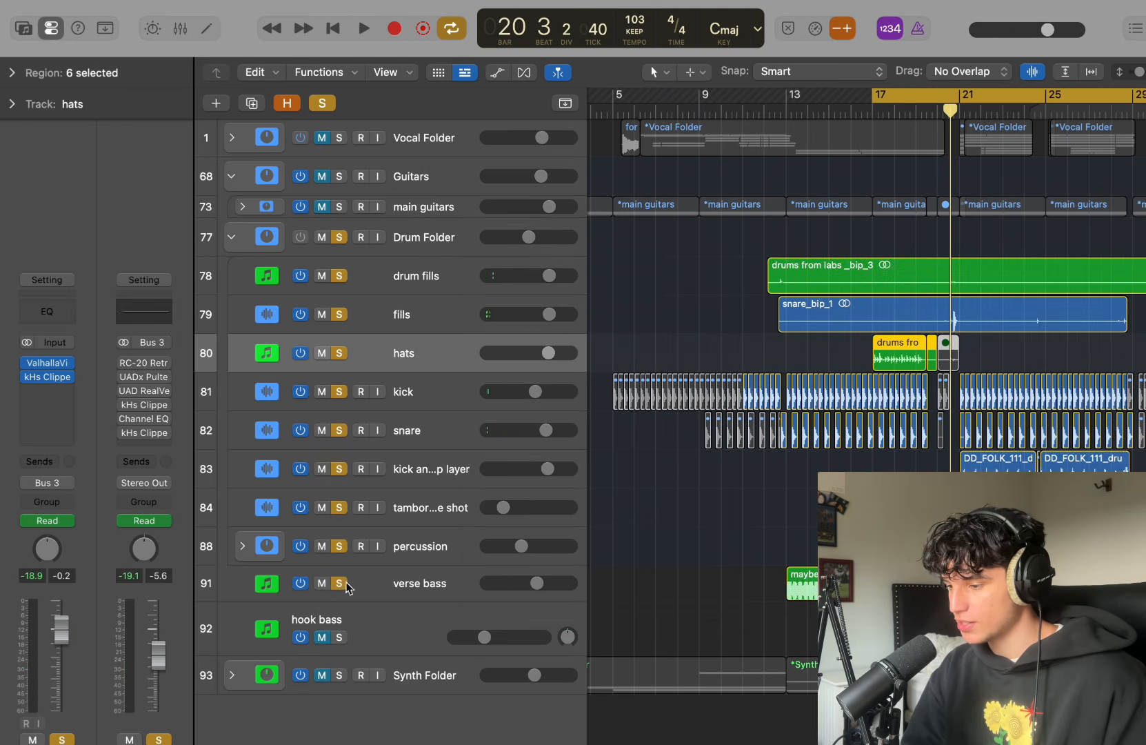
pyautogui.click(340, 584)
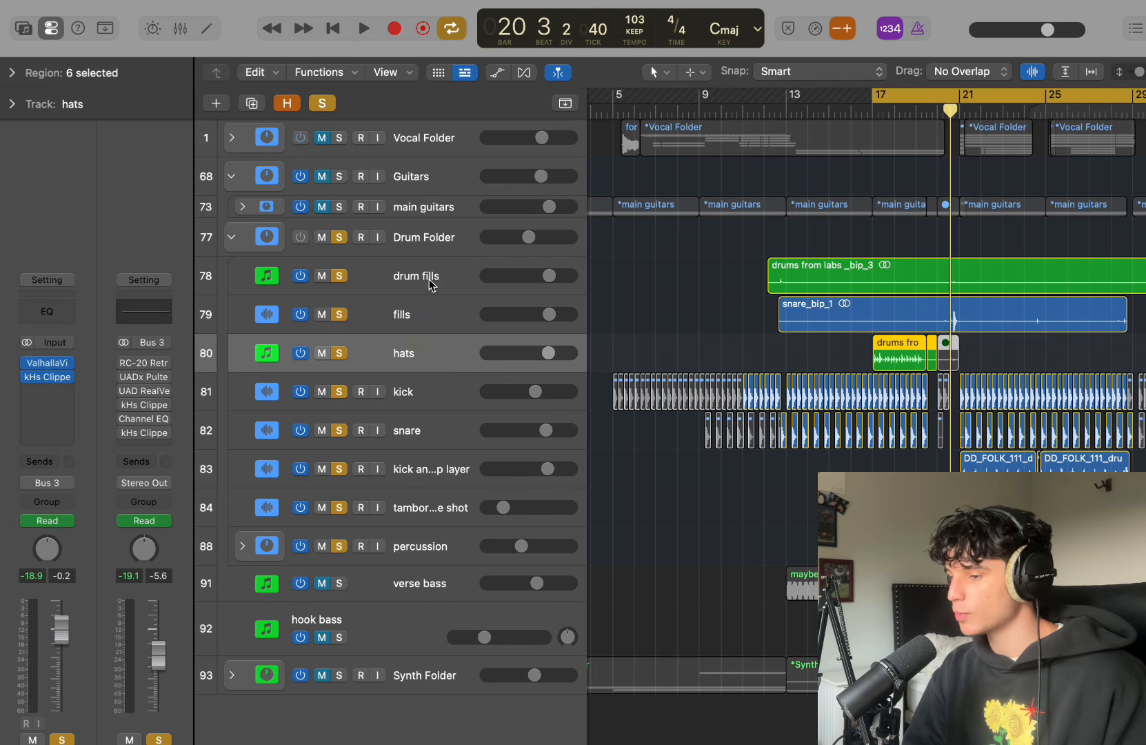
pyautogui.click(436, 245)
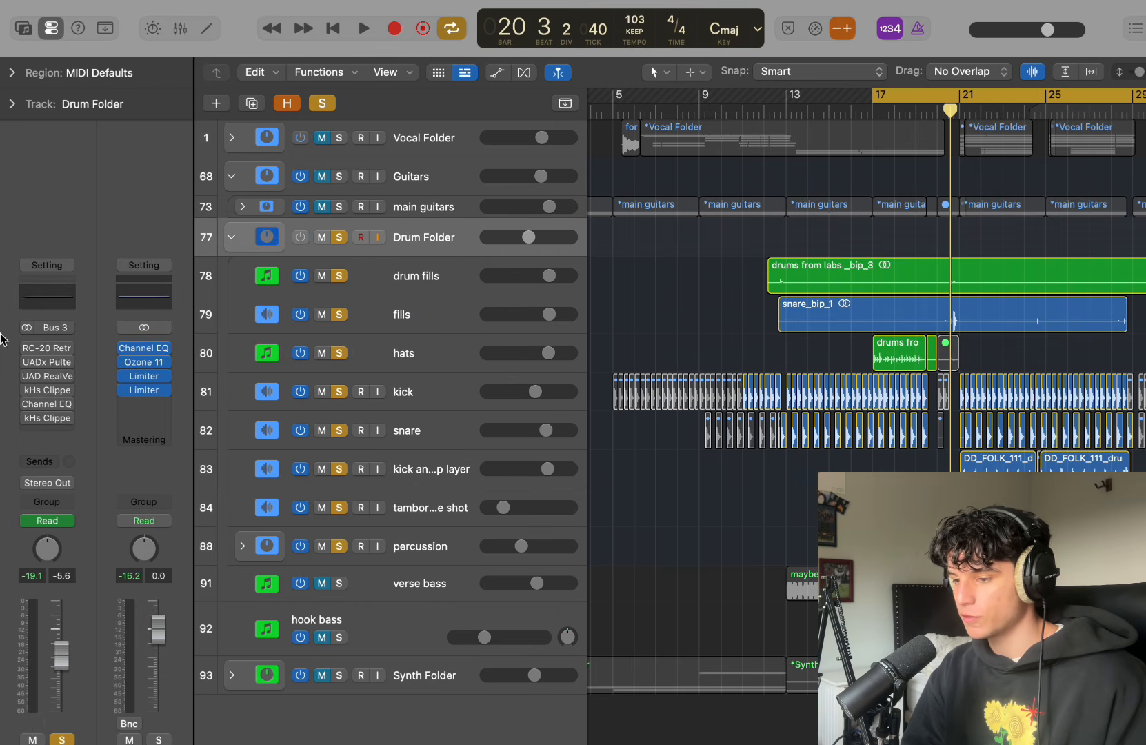
# Switch on RC-20 Retro Color on the Drum Folder while auditioning the drums, comparing the bypassed and active sound
pyautogui.click(36, 352)
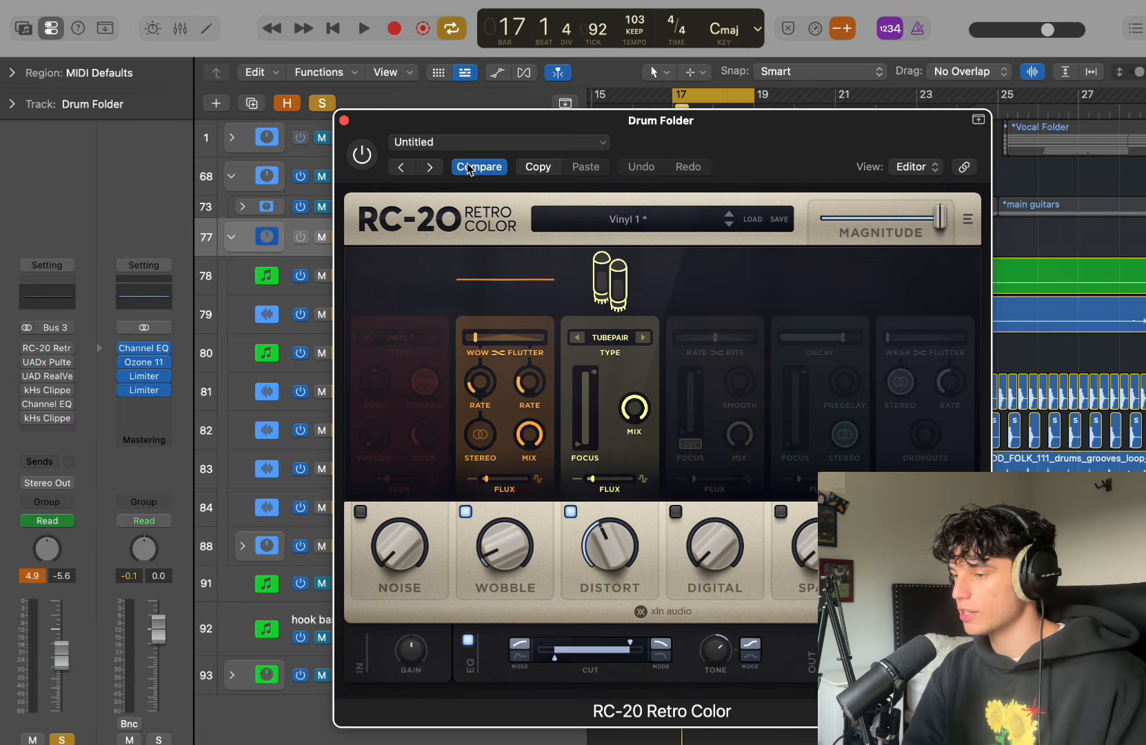
pyautogui.press('space')
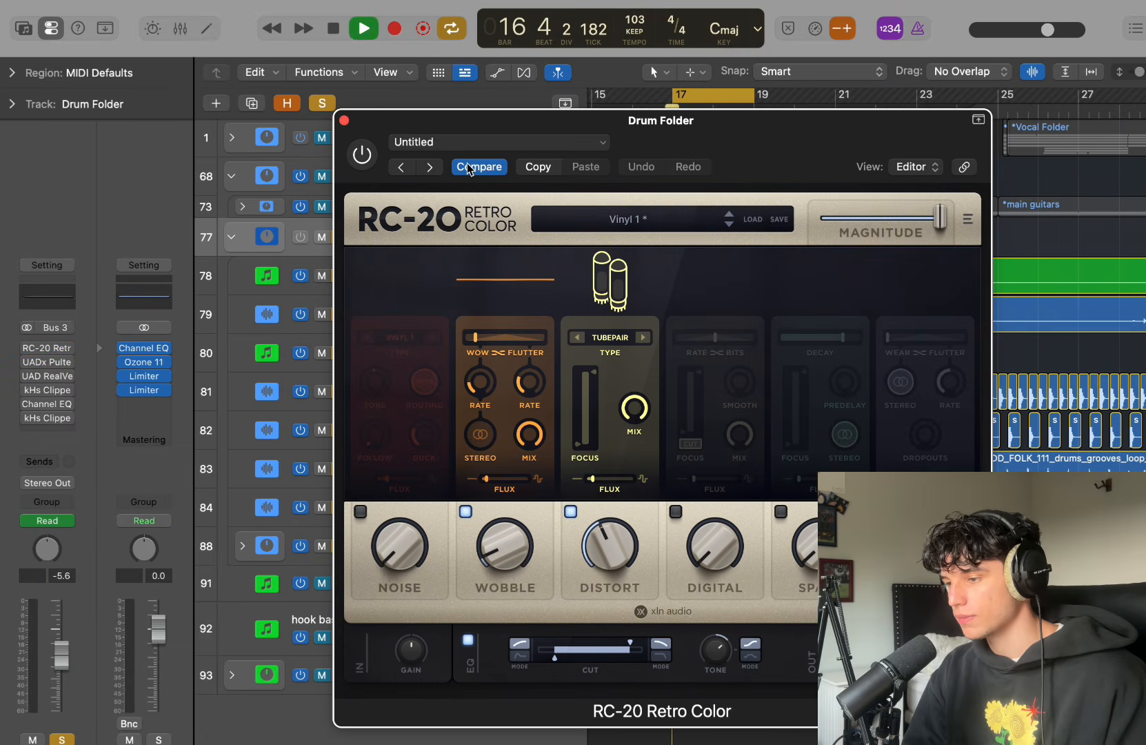
pyautogui.click(363, 153)
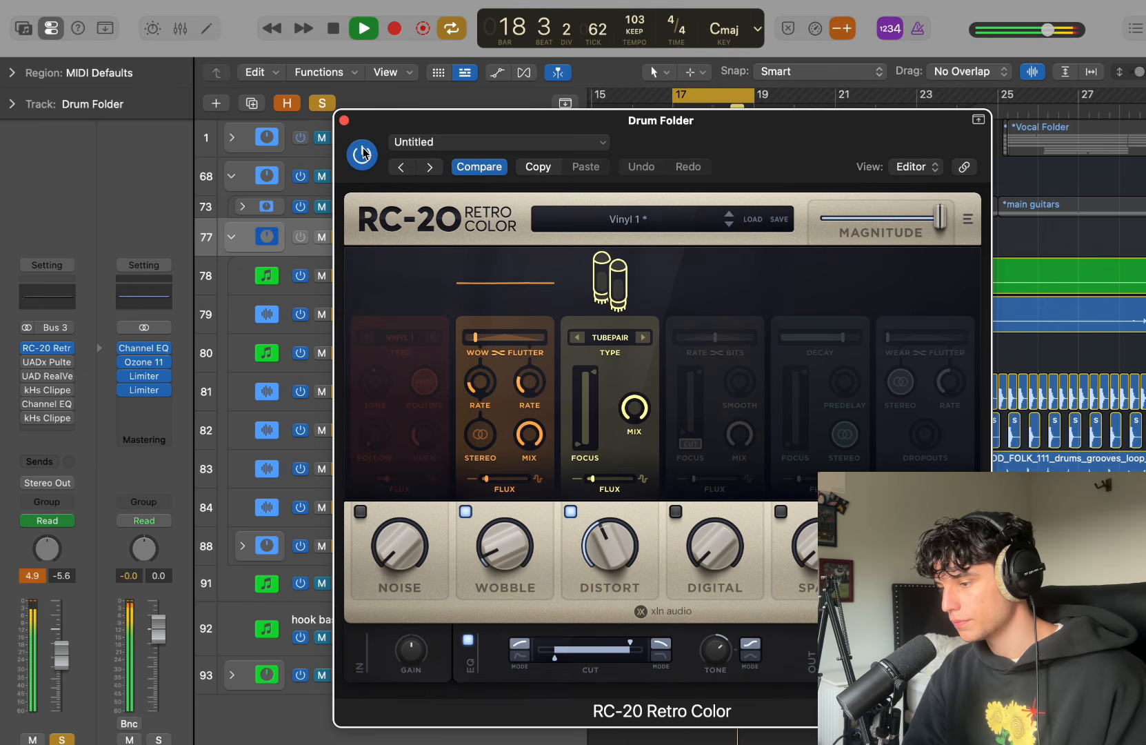
pyautogui.press('space')
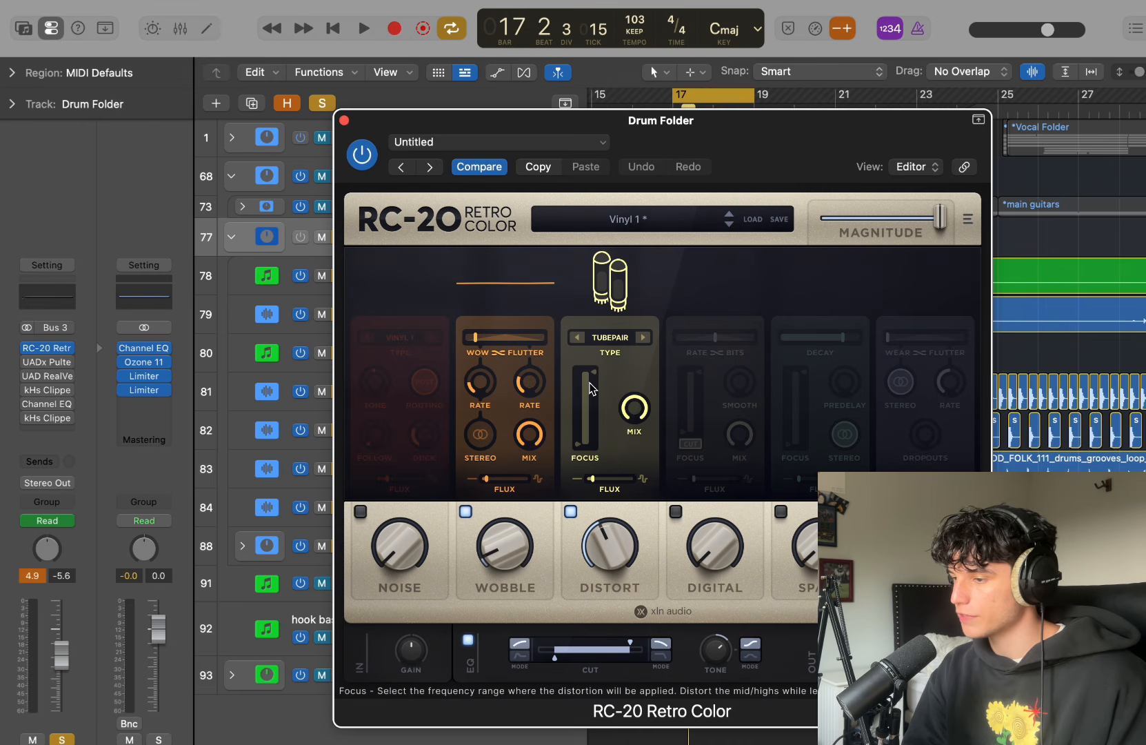
pyautogui.click(343, 120)
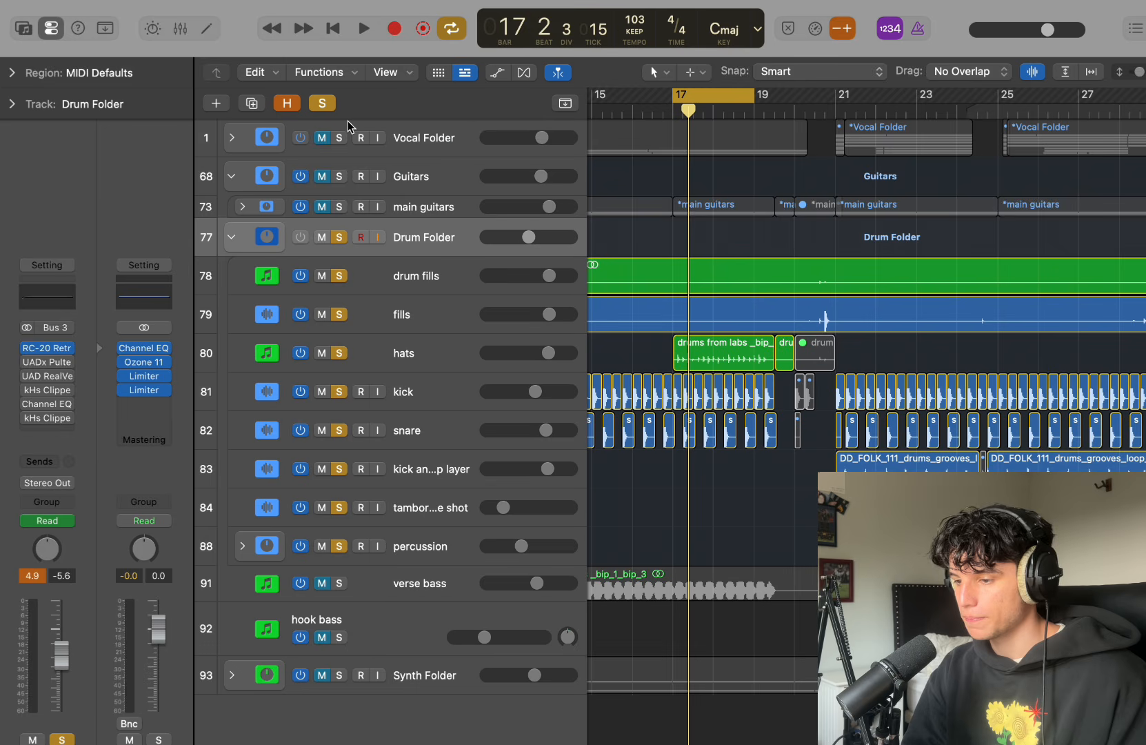
# Switch on the Drum Folder's UADx Pultec EQP-1A and UAD RealVerb-Pro, examine their settings and audition the drums
pyautogui.click(42, 365)
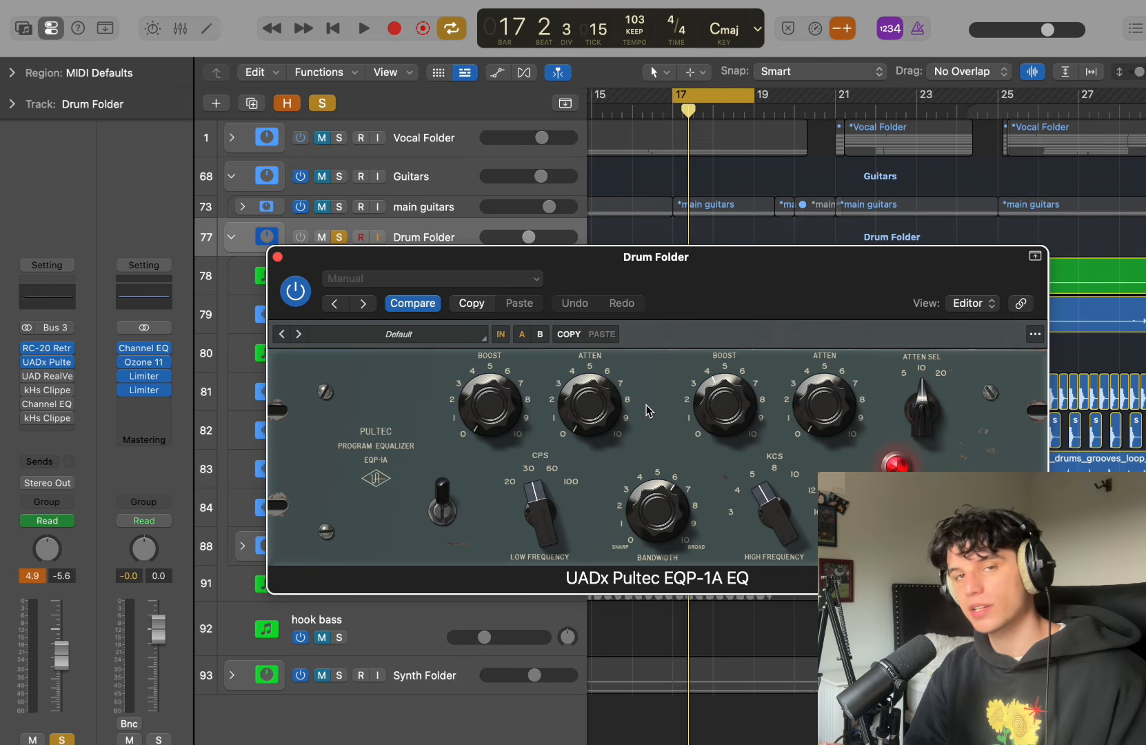
pyautogui.click(278, 257)
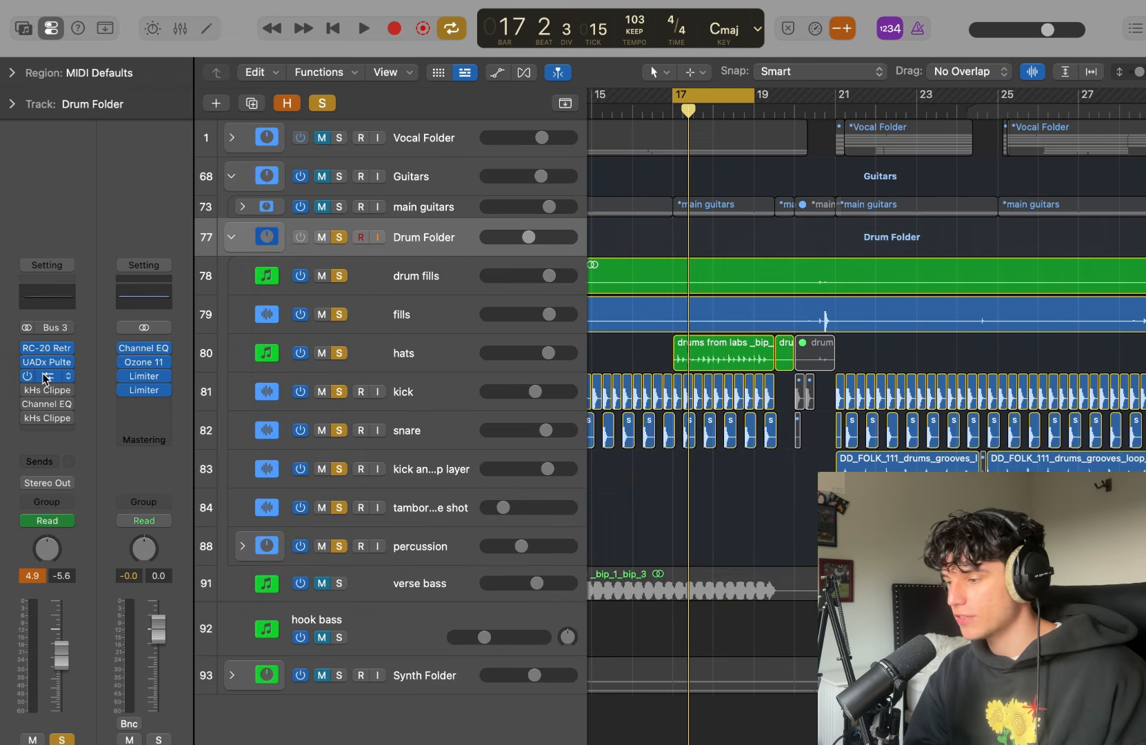
pyautogui.click(46, 378)
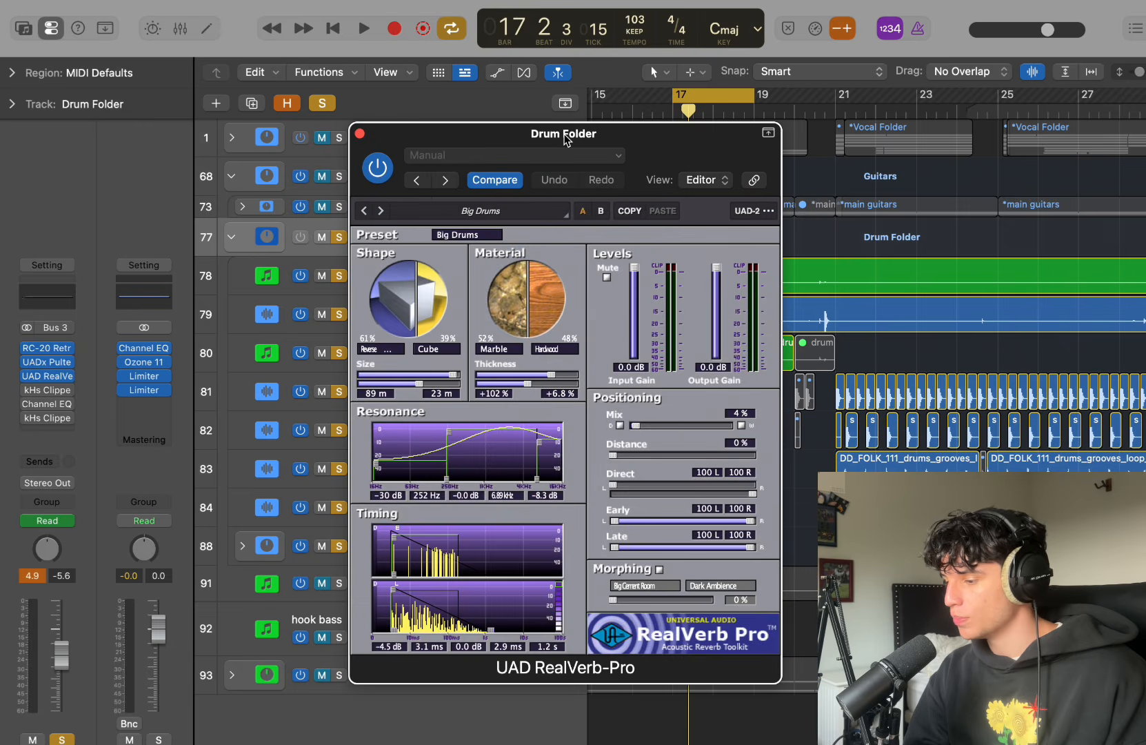
pyautogui.moveTo(566, 141); pyautogui.dragTo(531, 116)
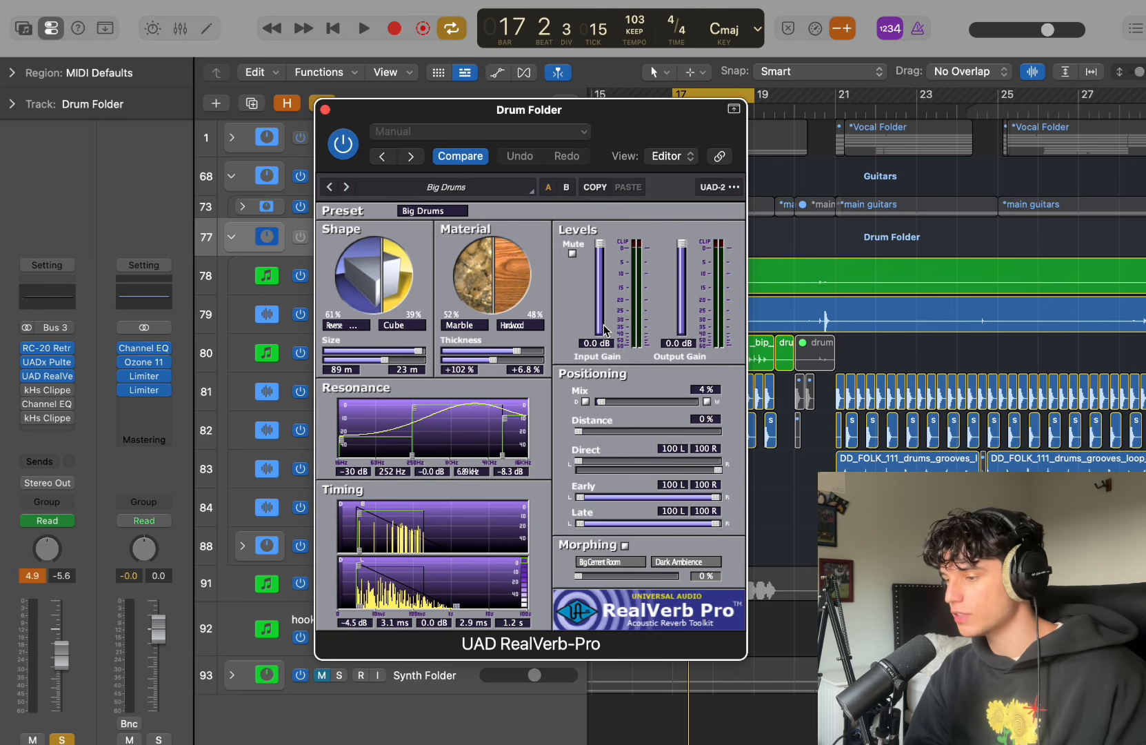
pyautogui.press('space')
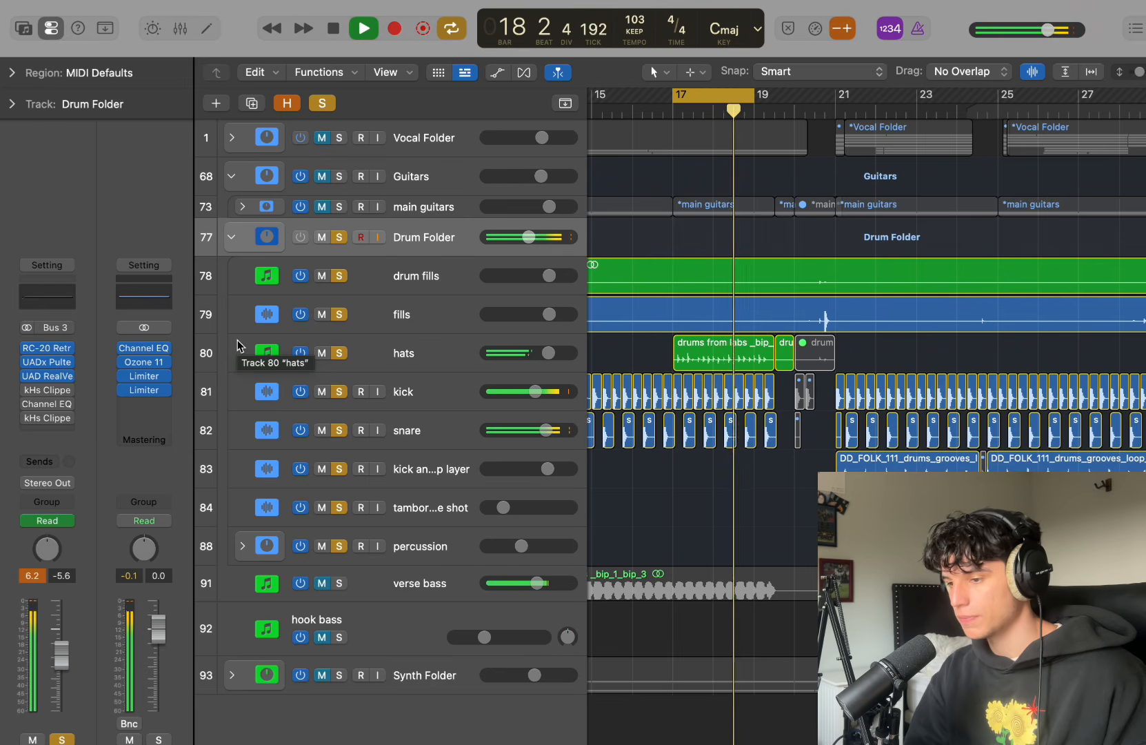
pyautogui.press('space')
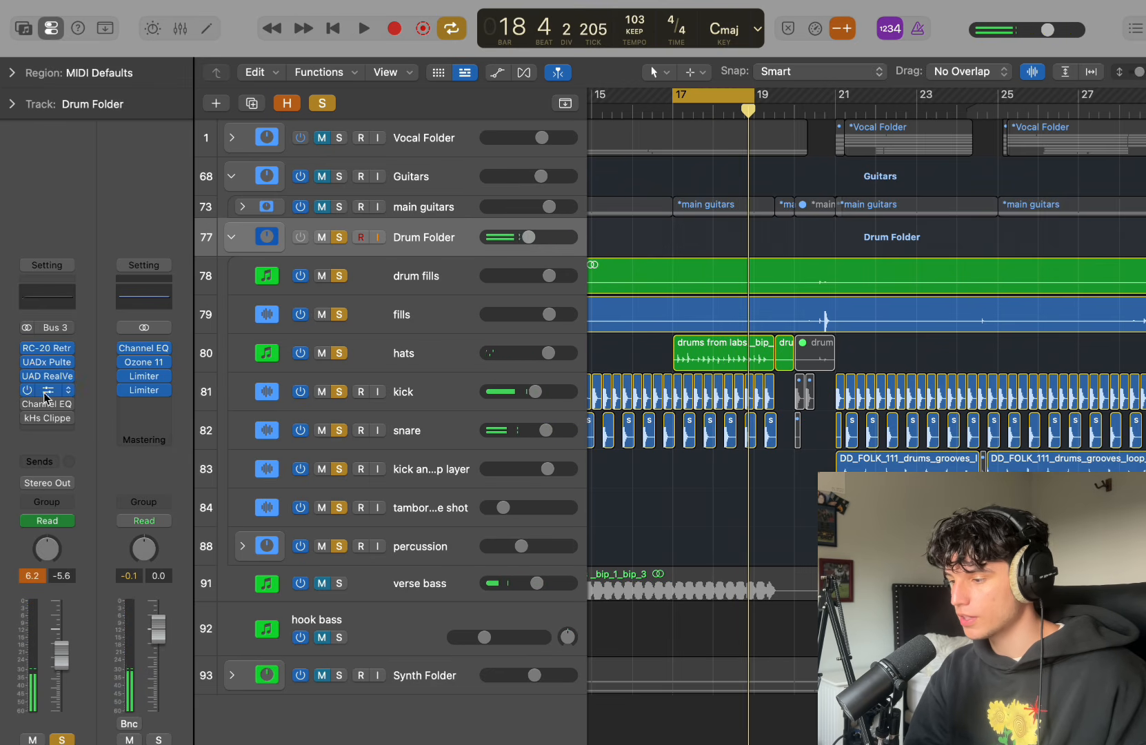
# Switch on the first kHs Clipper on the Drum Folder and examine how it clips the drum peaks during playback
pyautogui.click(46, 395)
pyautogui.moveTo(799, 449); pyautogui.dragTo(691, 258)
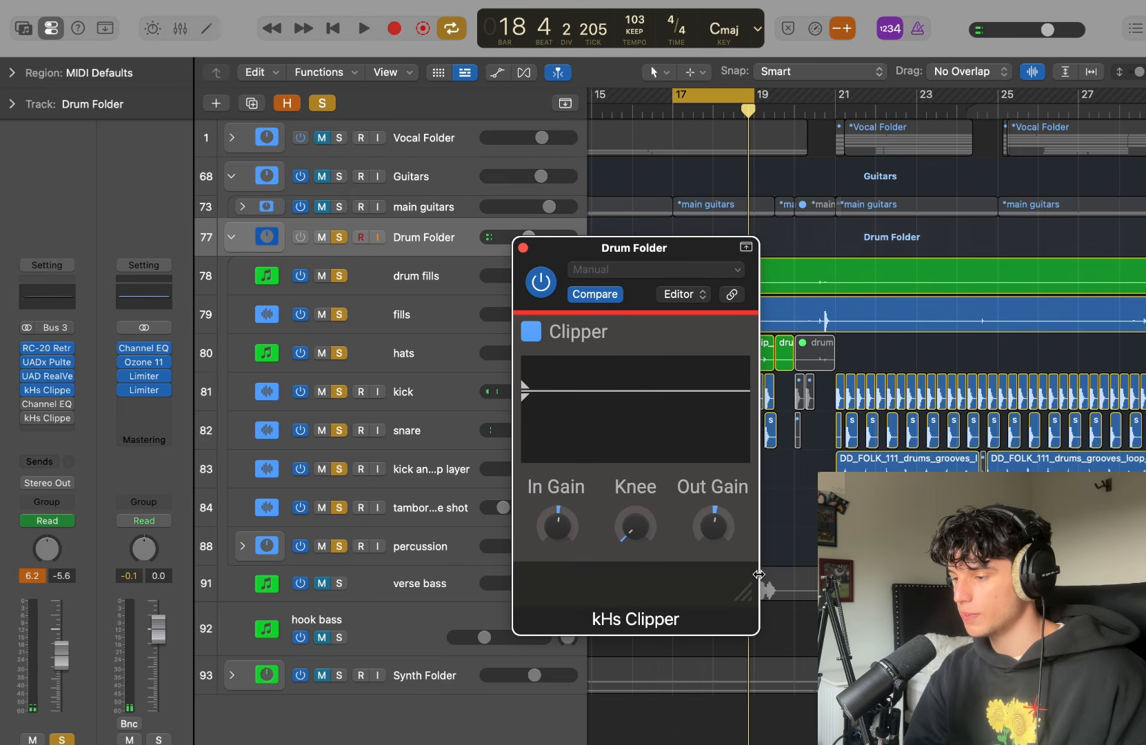
pyautogui.moveTo(562, 530)
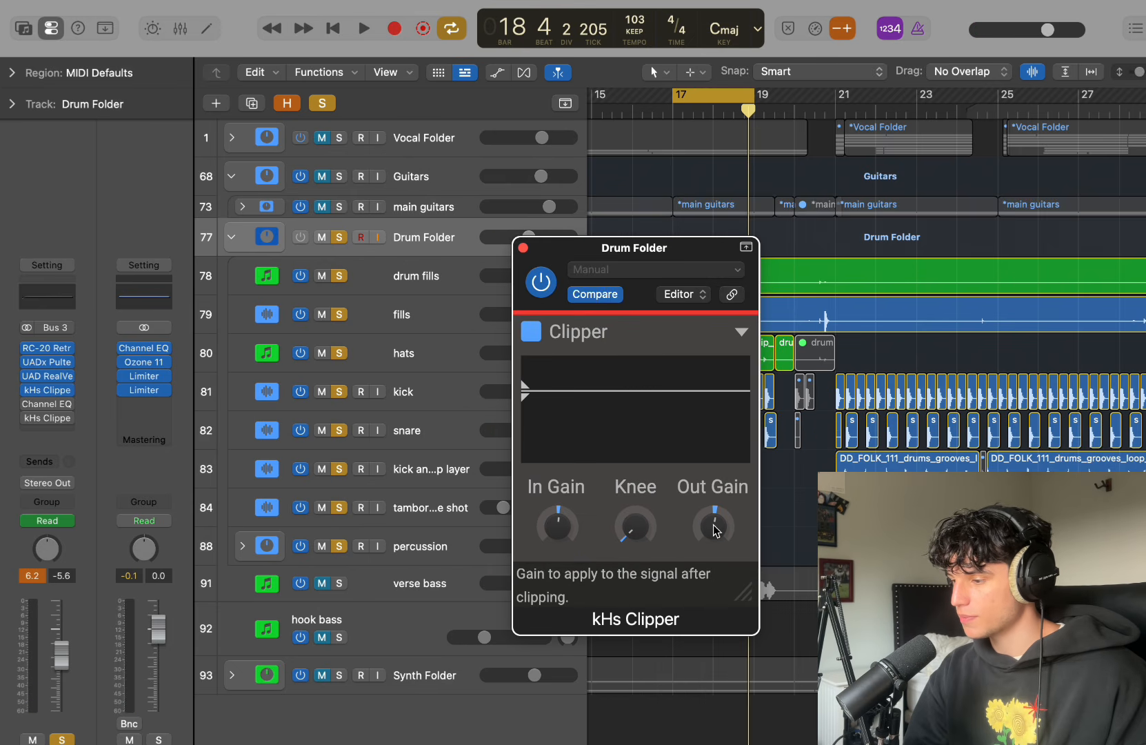
pyautogui.press('space')
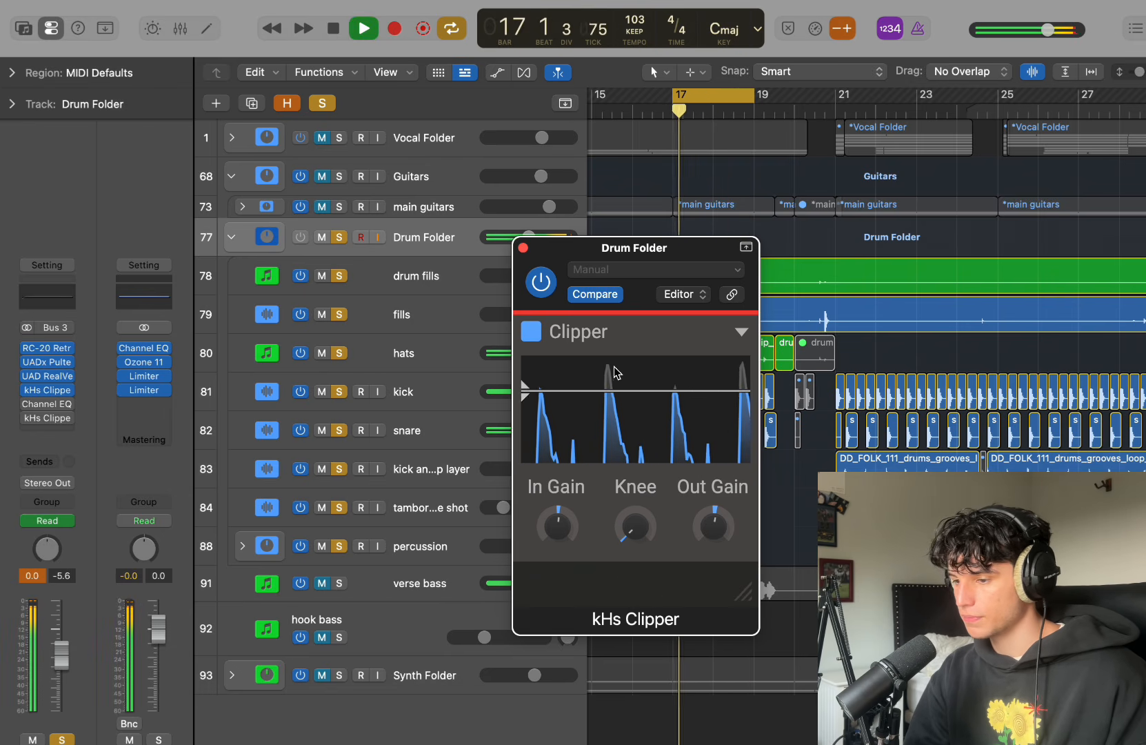
pyautogui.click(47, 390)
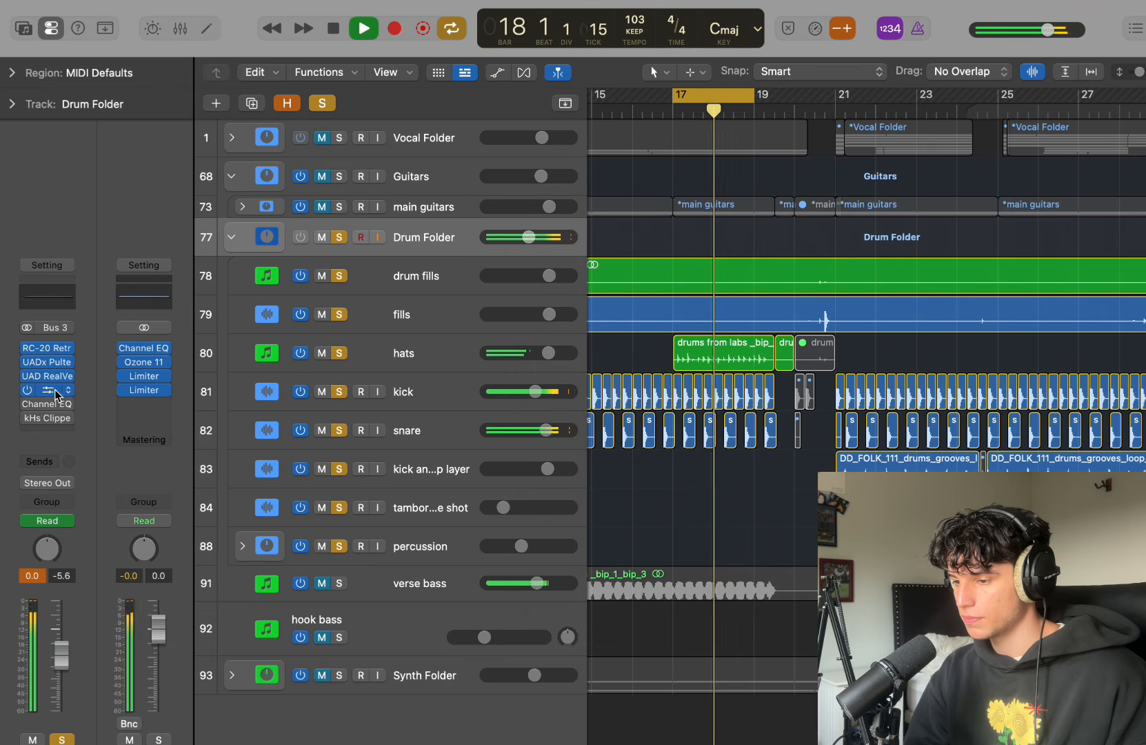
pyautogui.press('space')
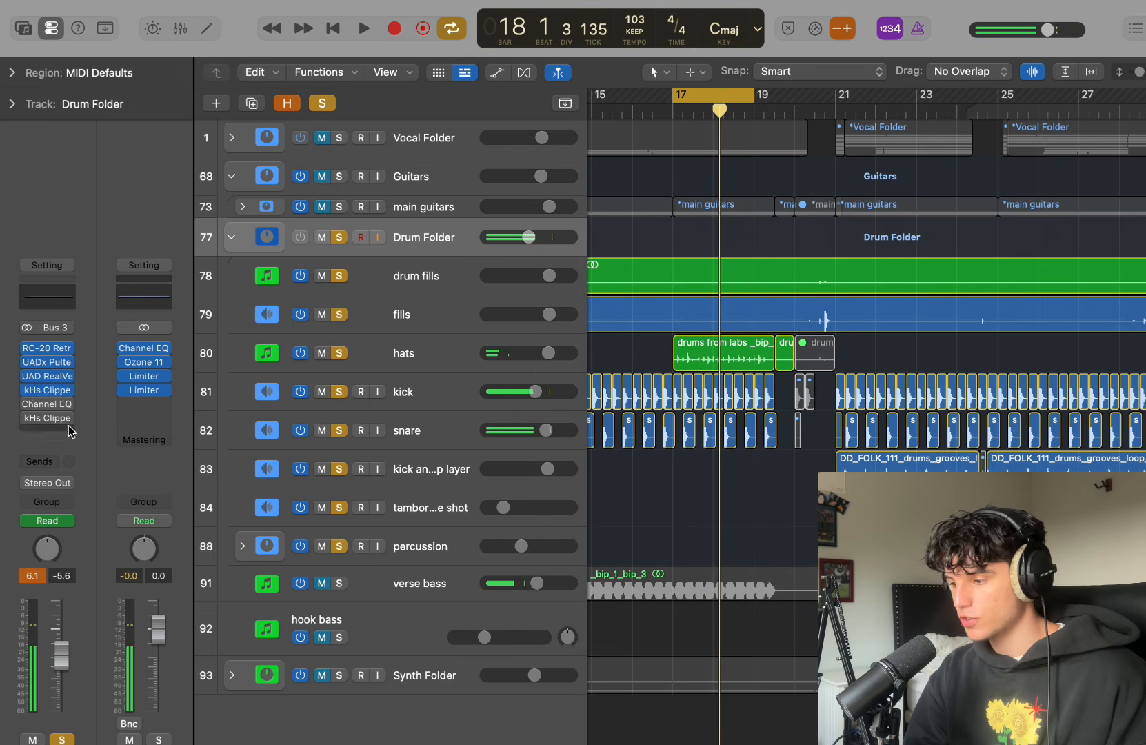
# Switch on the Drum Folder's Channel EQ and examine its 20 Hz low cut
pyautogui.click(42, 405)
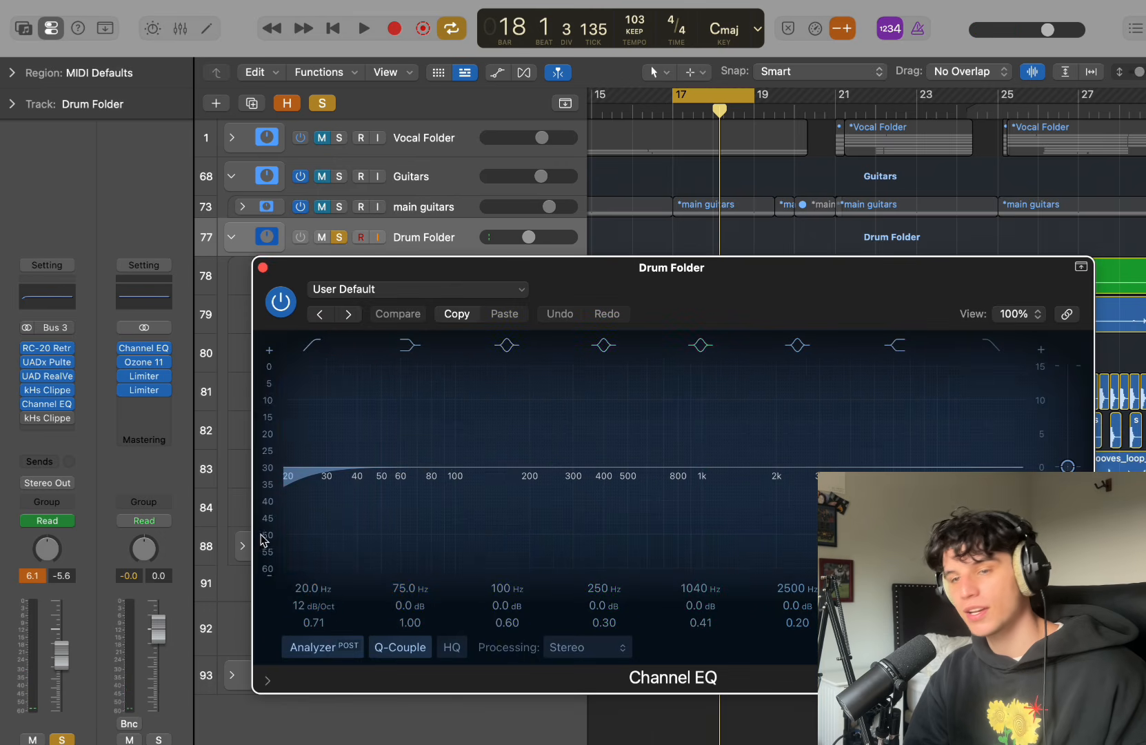
pyautogui.click(285, 473)
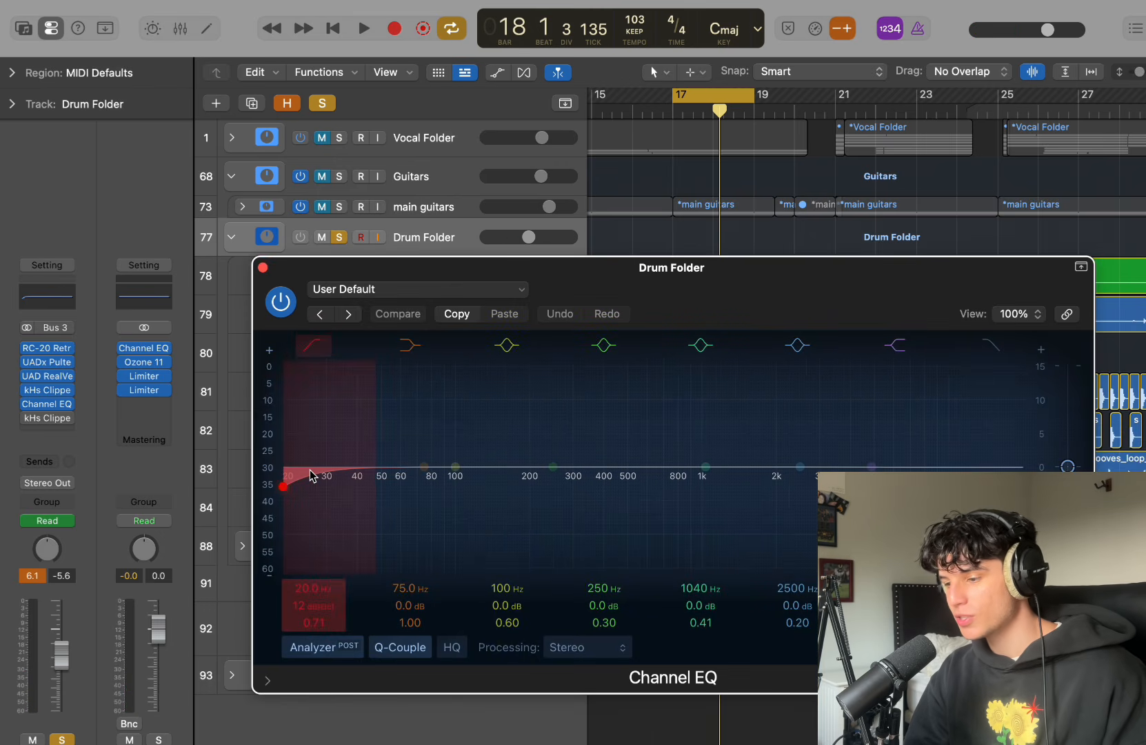
pyautogui.click(263, 267)
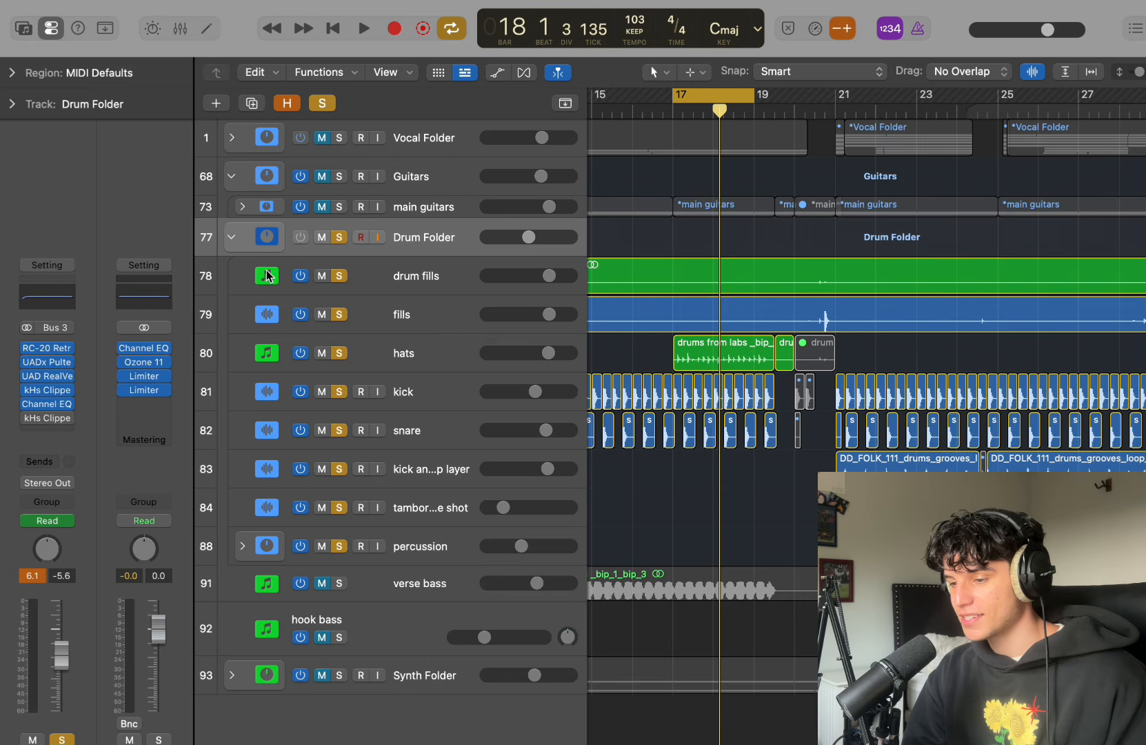
# Switch on the last kHs Clipper on the Drum Folder, reset the channel's peak level and audition the drums
pyautogui.click(59, 420)
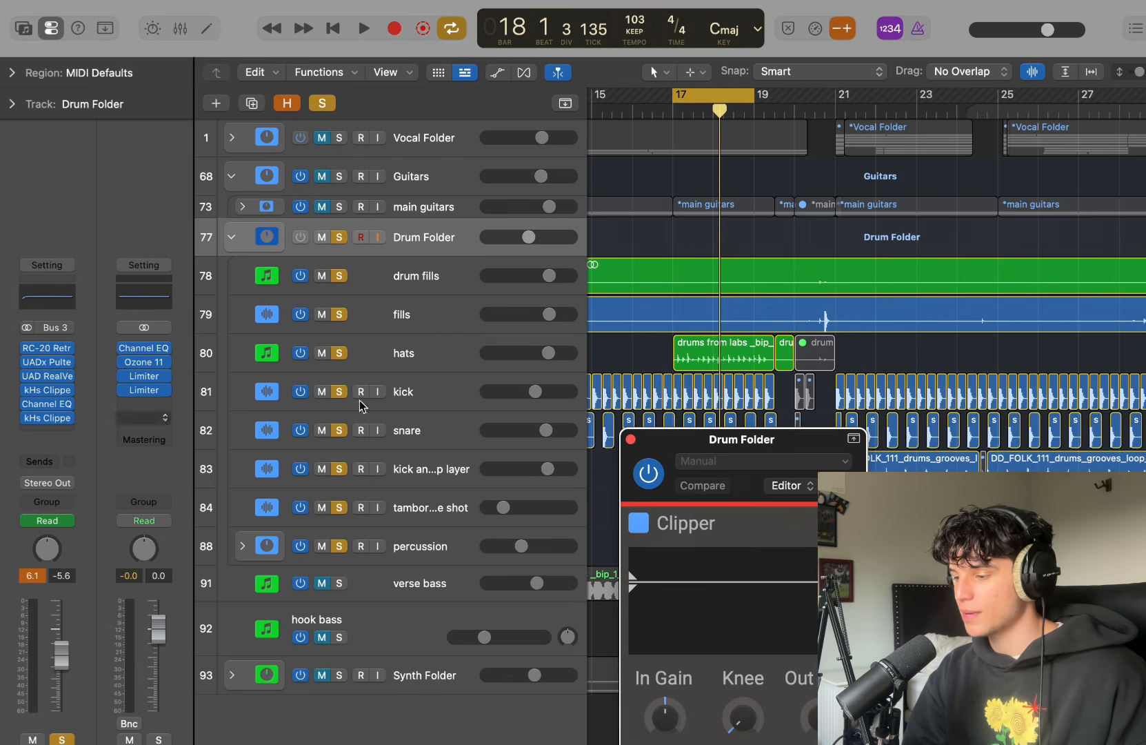
pyautogui.moveTo(763, 443); pyautogui.dragTo(628, 233)
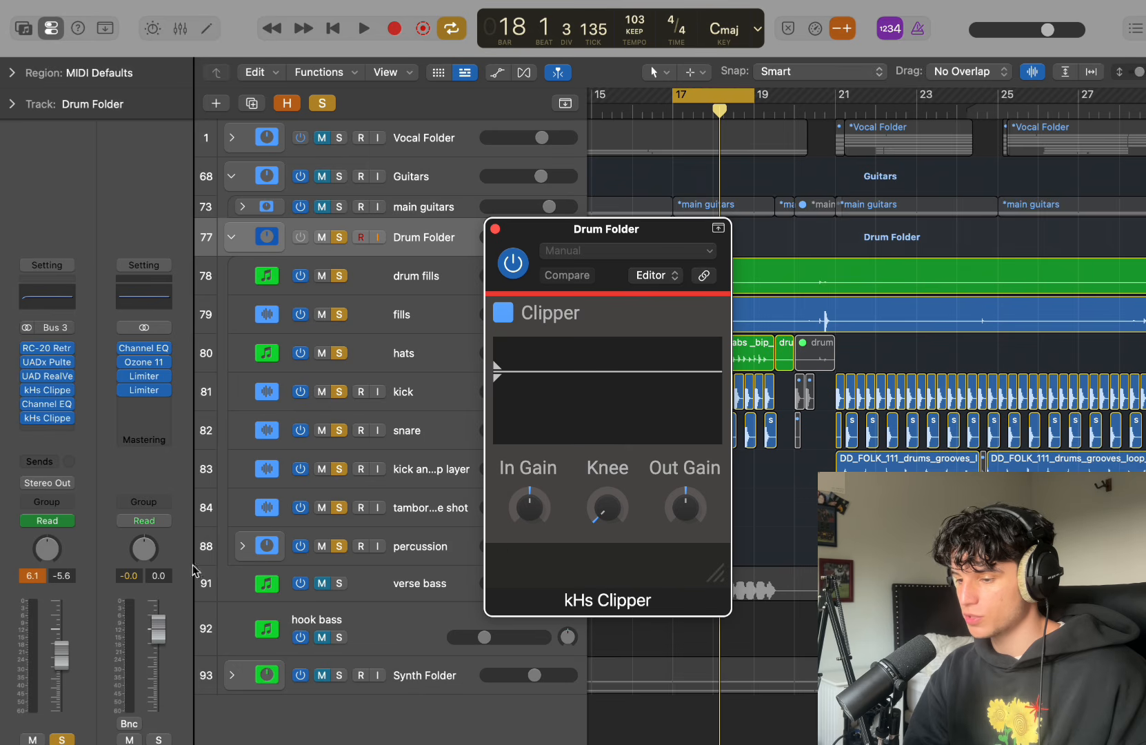
pyautogui.click(32, 577)
pyautogui.press('space')
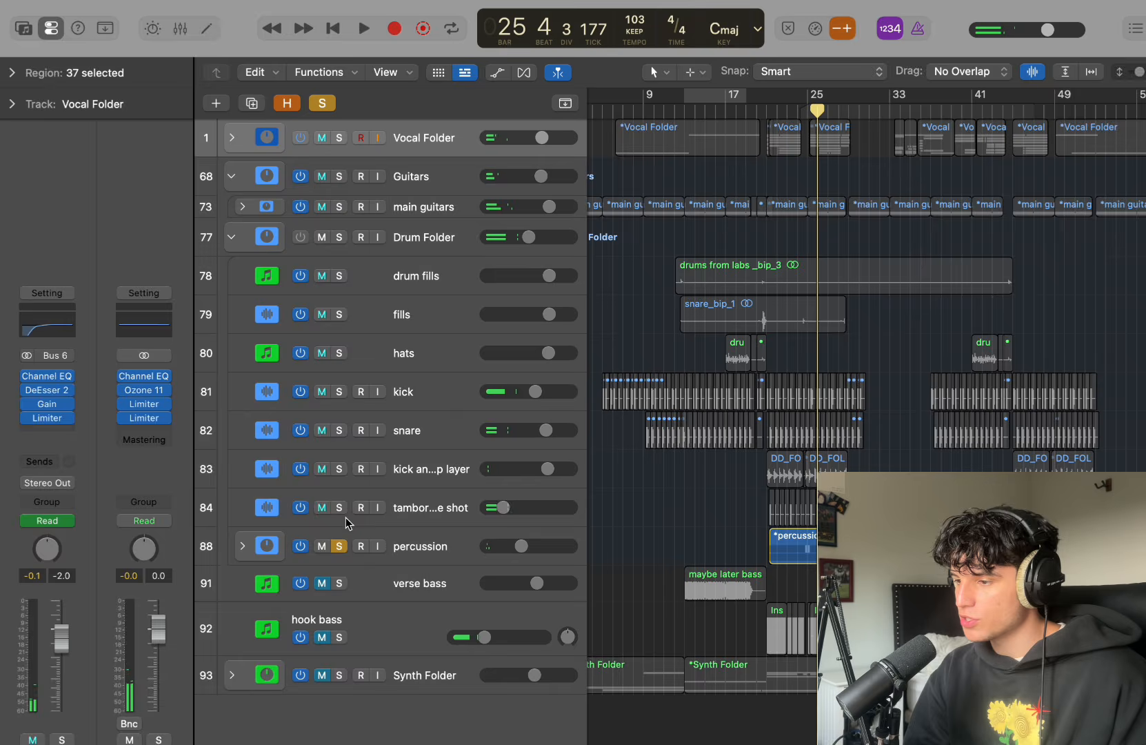
# Clear the percussion solo, mute every track from percussion up to the Vocal Folder, and select the verse bass
pyautogui.click(339, 545)
pyautogui.click(322, 546)
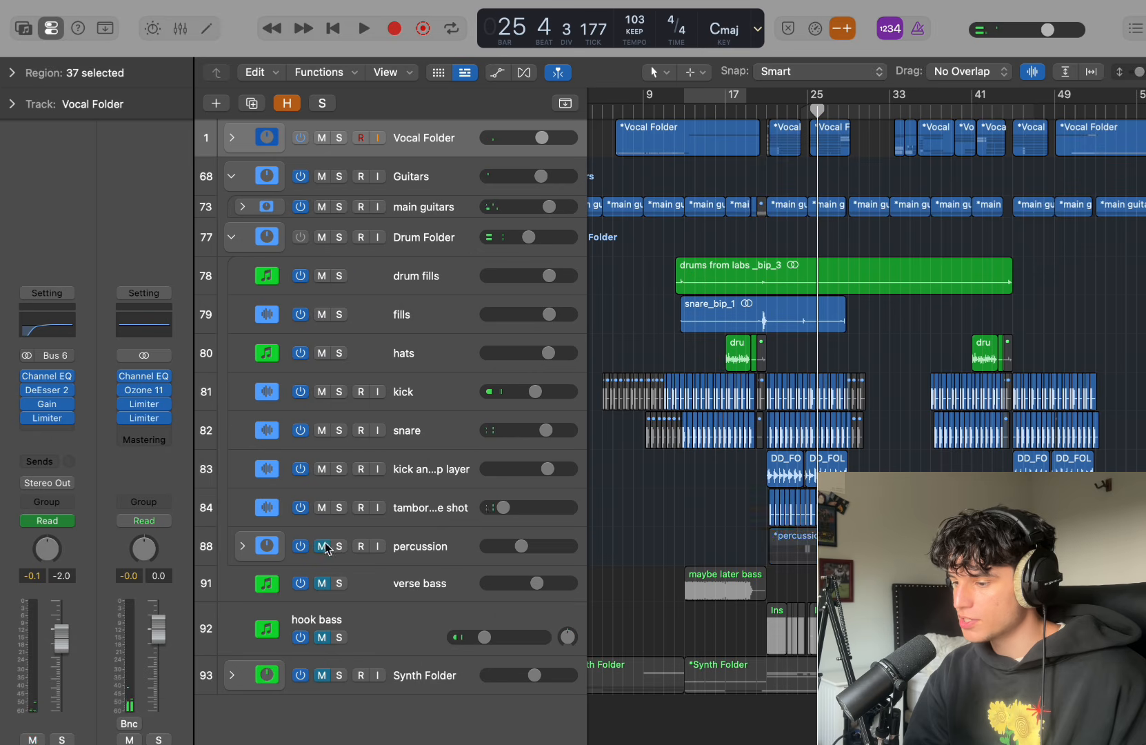
pyautogui.moveTo(325, 543); pyautogui.dragTo(320, 136)
pyautogui.click(367, 591)
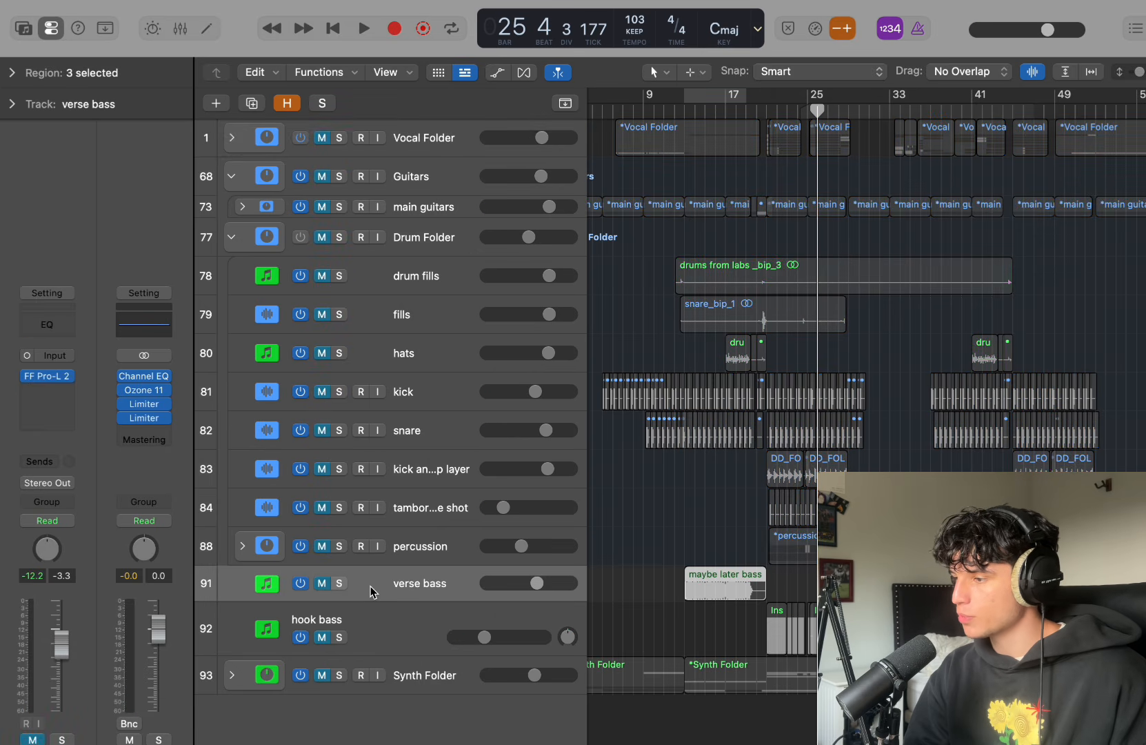
# Unmute the verse bass and set the cycle range from bar 13 to bar 20
pyautogui.moveTo(690, 94); pyautogui.dragTo(848, 141)
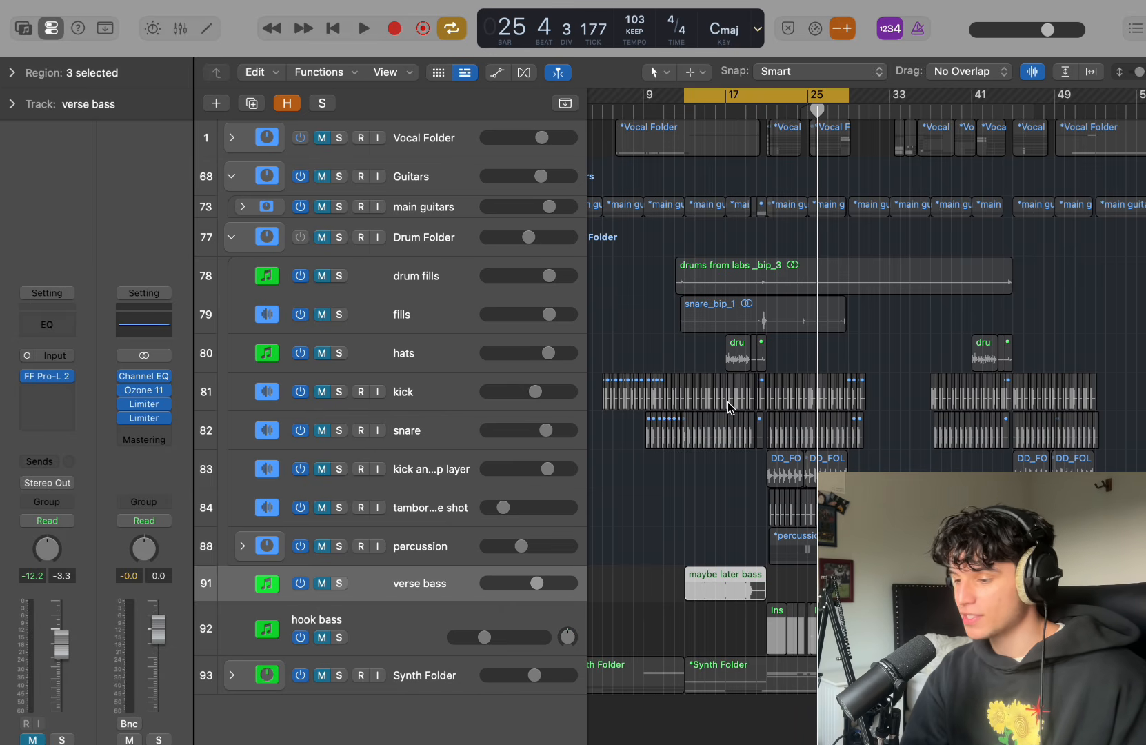
pyautogui.click(322, 583)
pyautogui.moveTo(846, 107); pyautogui.dragTo(759, 207)
pyautogui.press('z')
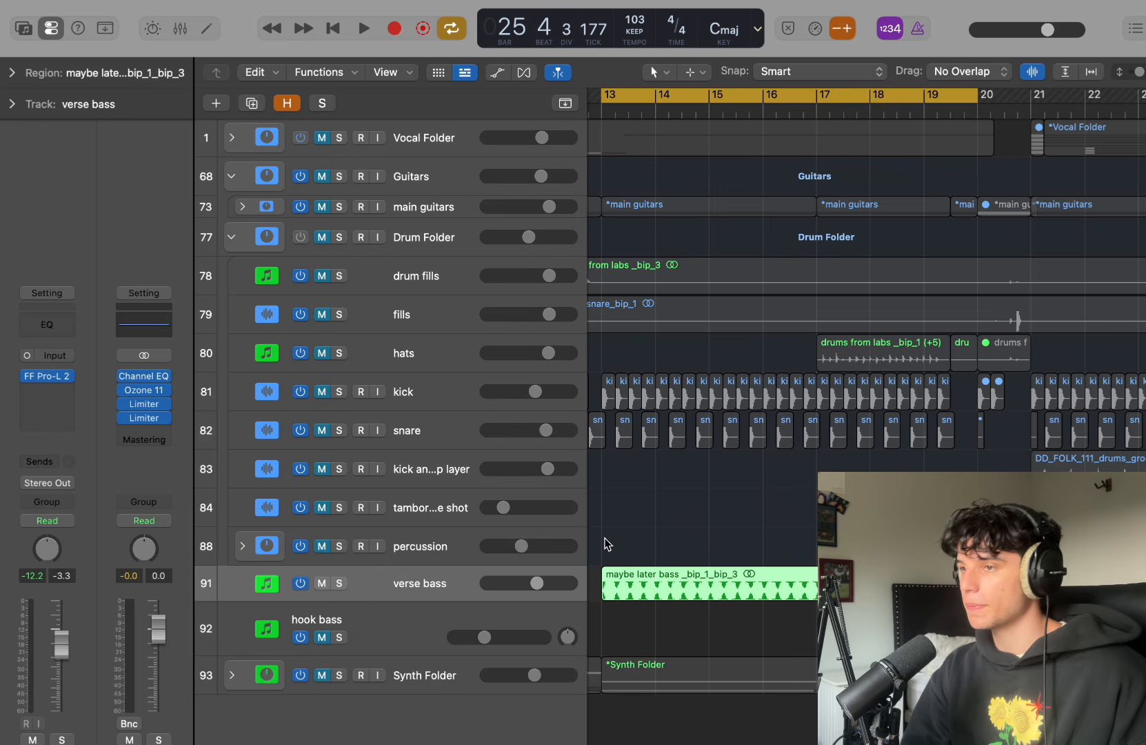
pyautogui.press('z')
# Solo the hook bass and verse bass and set the cycle range from bar 13 to bar 29
pyautogui.click(339, 655)
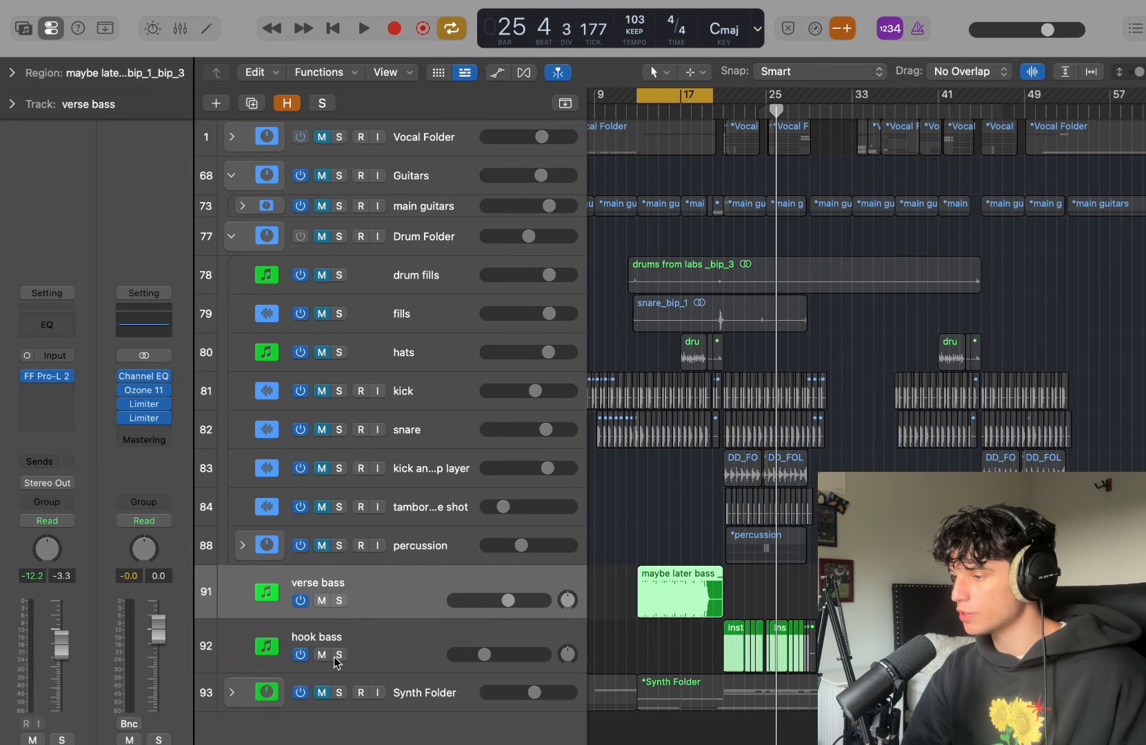
pyautogui.moveTo(695, 91); pyautogui.dragTo(809, 90)
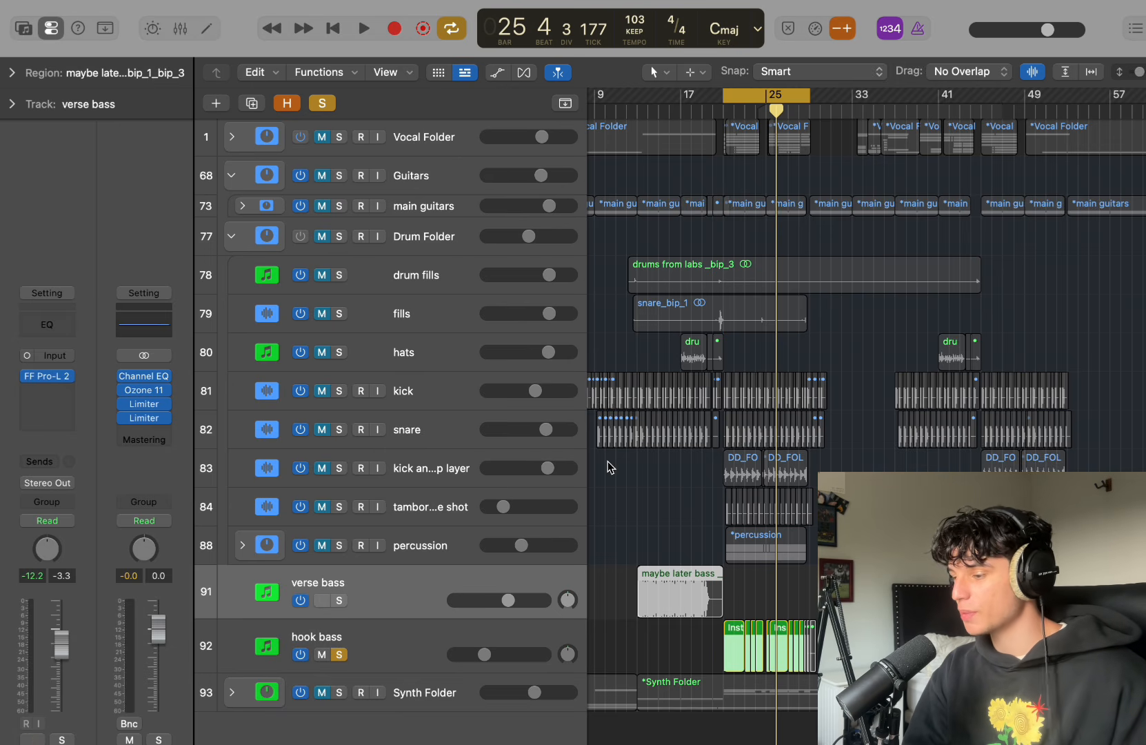
pyautogui.press('s')
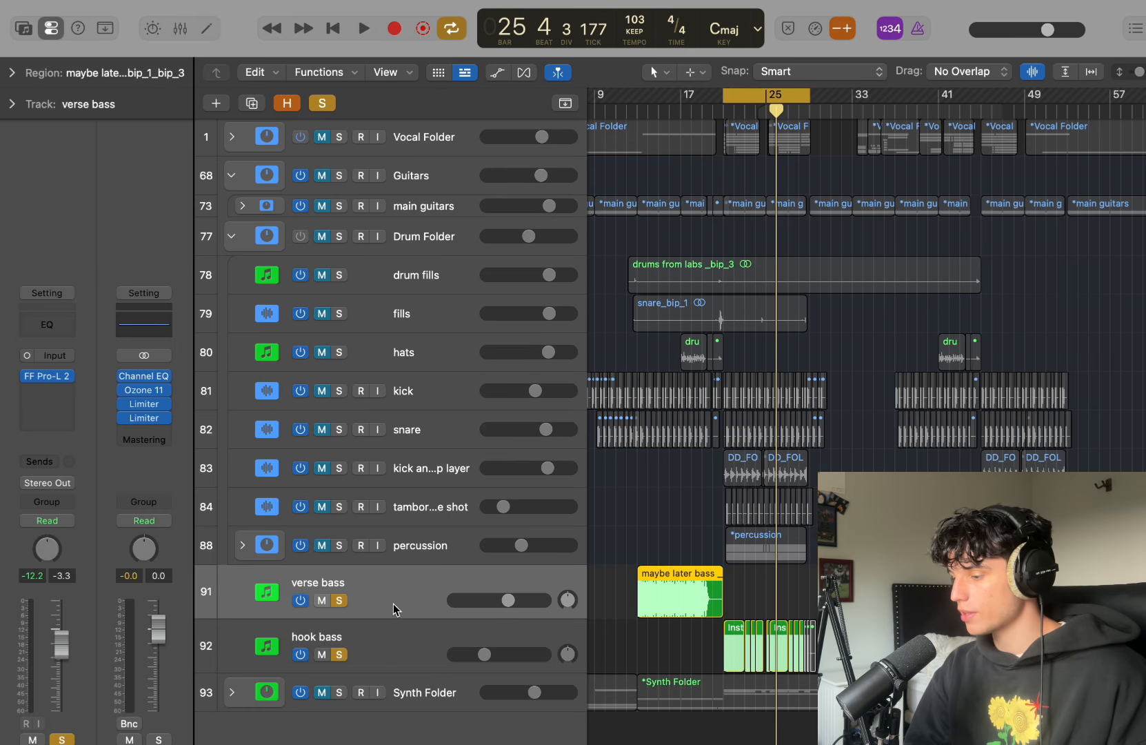
pyautogui.press('Down')
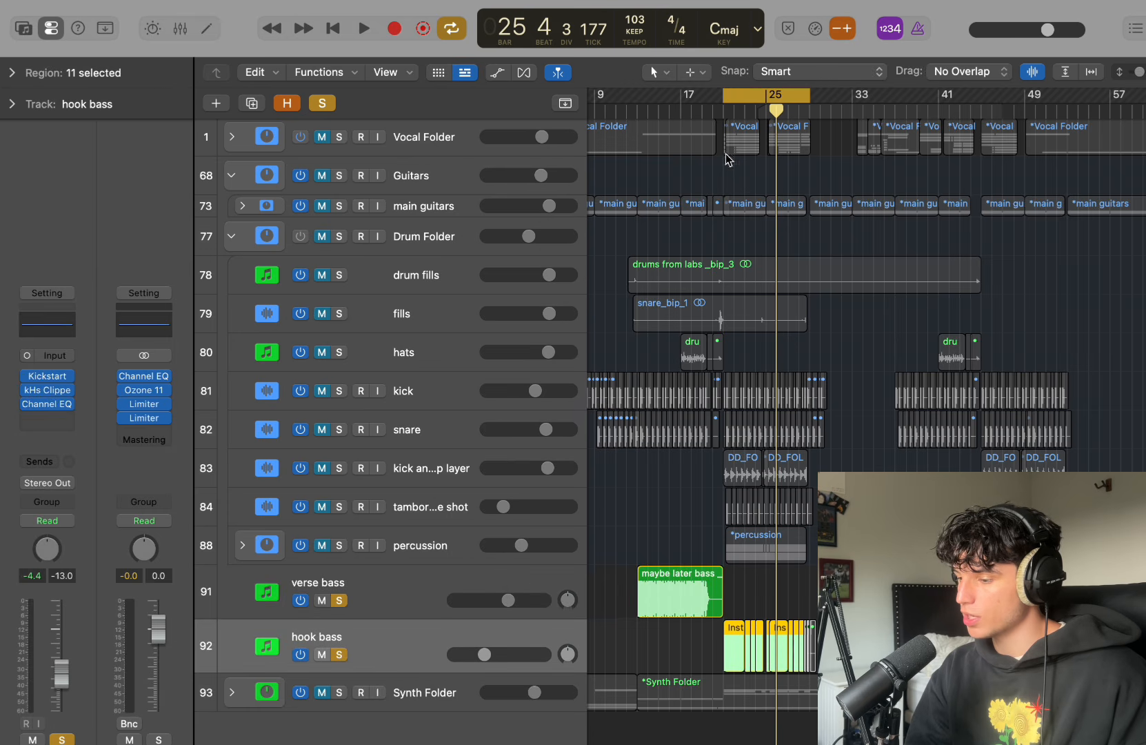
pyautogui.moveTo(723, 97); pyautogui.dragTo(636, 228)
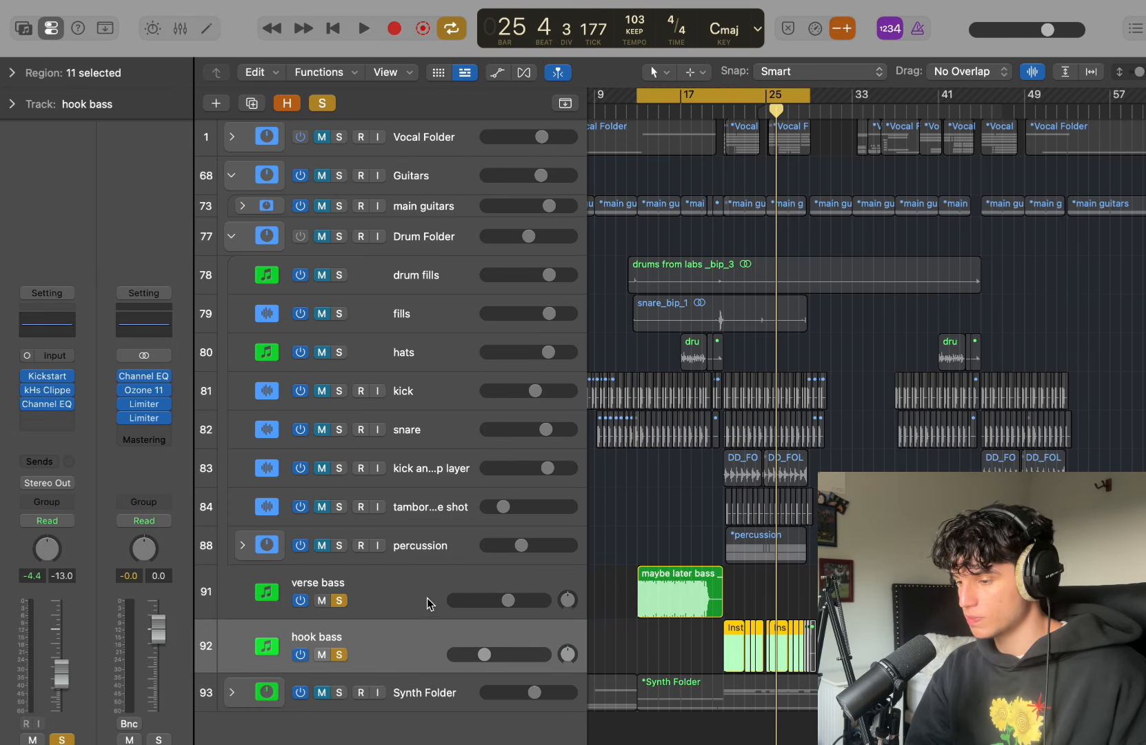
# Examine the Kickstart sidechain curve and mix setting on the hook bass
pyautogui.click(400, 586)
pyautogui.click(414, 656)
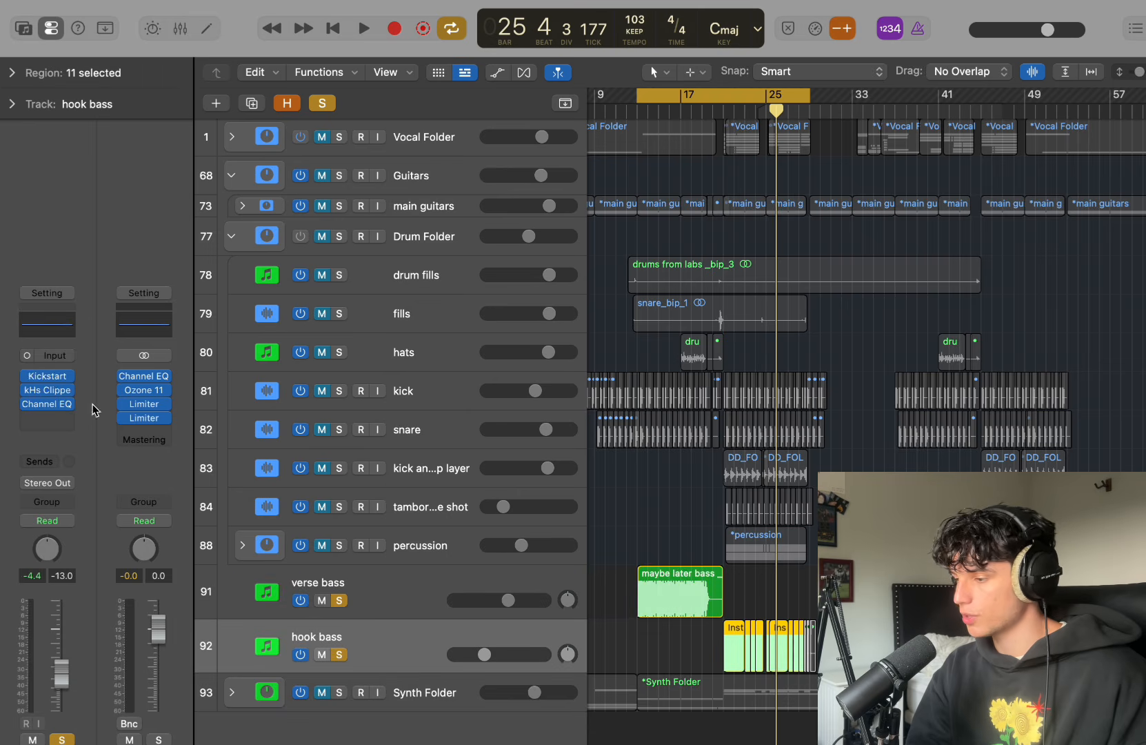
pyautogui.click(48, 376)
pyautogui.moveTo(852, 453); pyautogui.dragTo(530, 251)
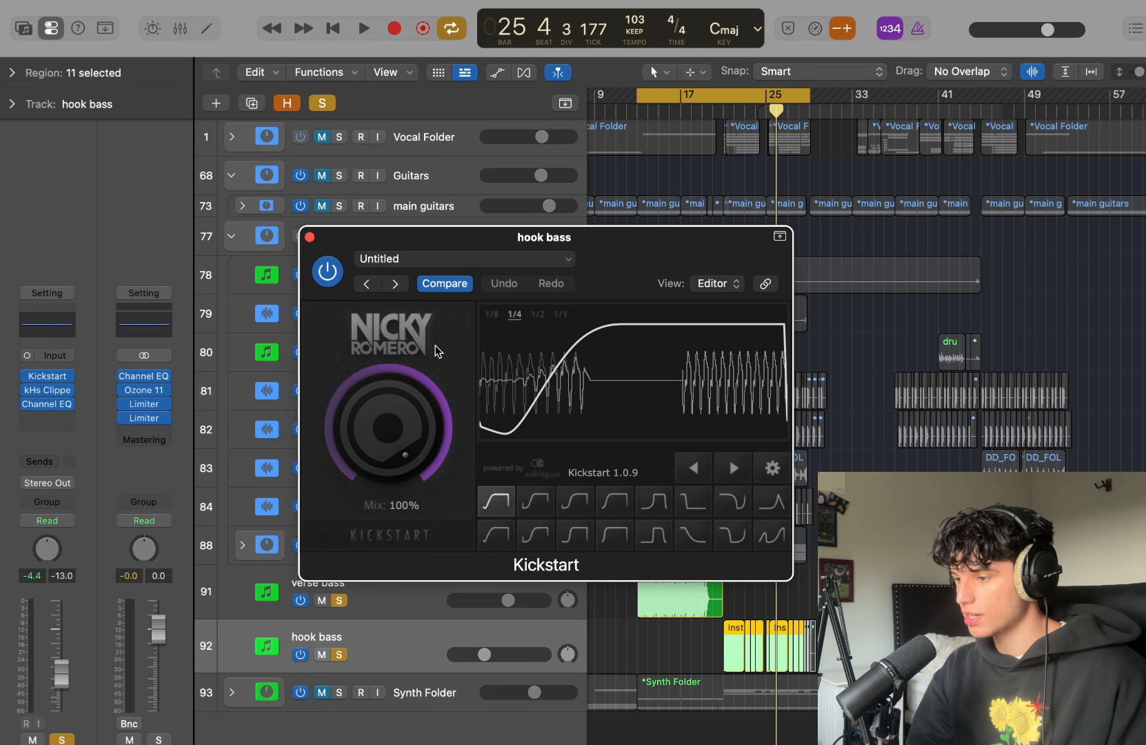
pyautogui.click(309, 237)
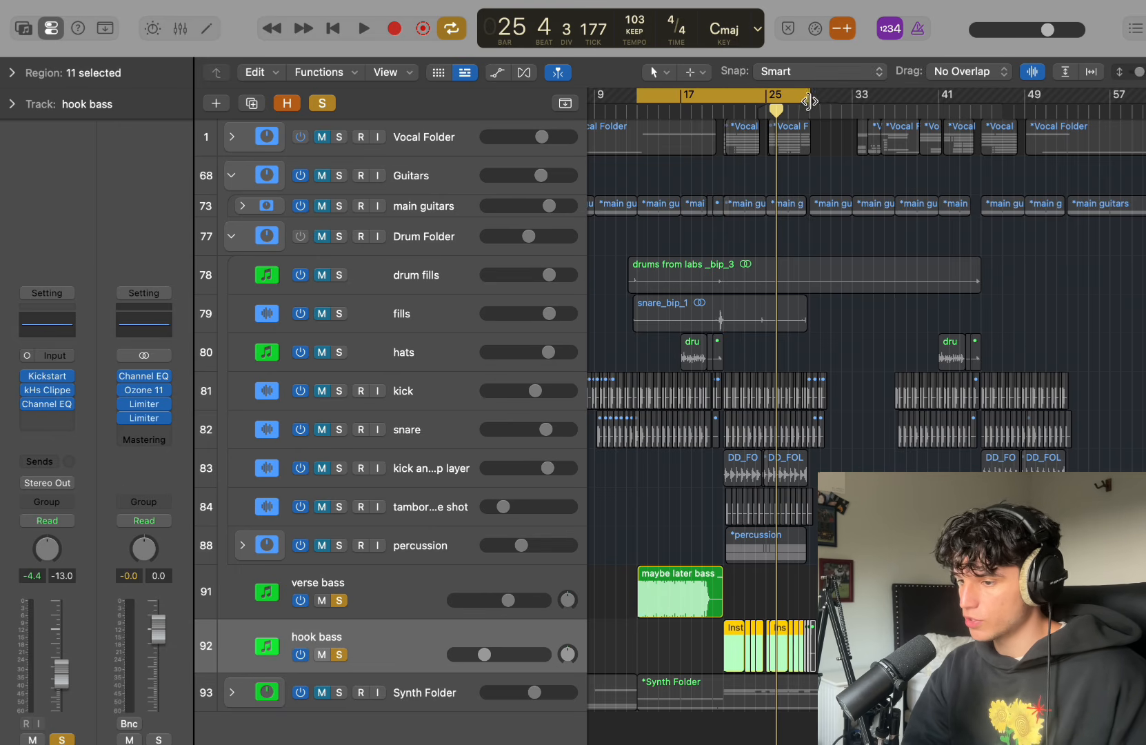
# Shorten the cycle range to end at bar 21, select the verse bass and audition it
pyautogui.moveTo(810, 102); pyautogui.dragTo(723, 195)
pyautogui.press('Up')
pyautogui.press('space')
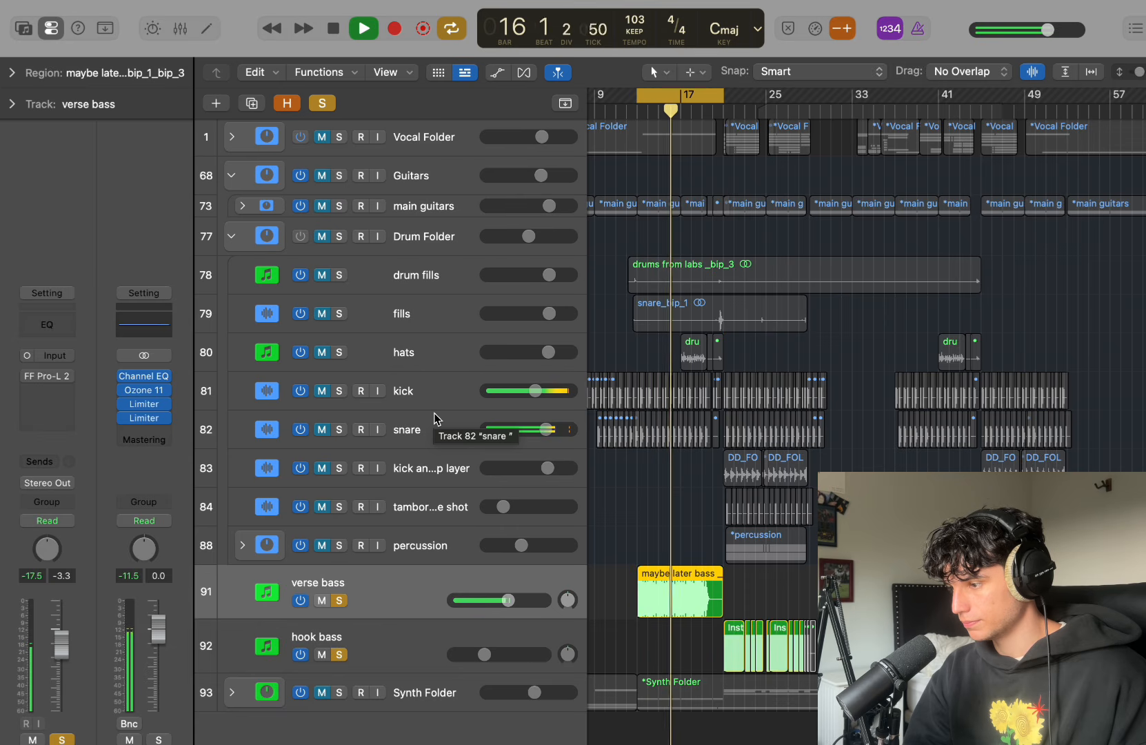
# Examine the FabFilter Pro-L 2 limiter settings on the verse bass and resume playback of the bass
pyautogui.press('space')
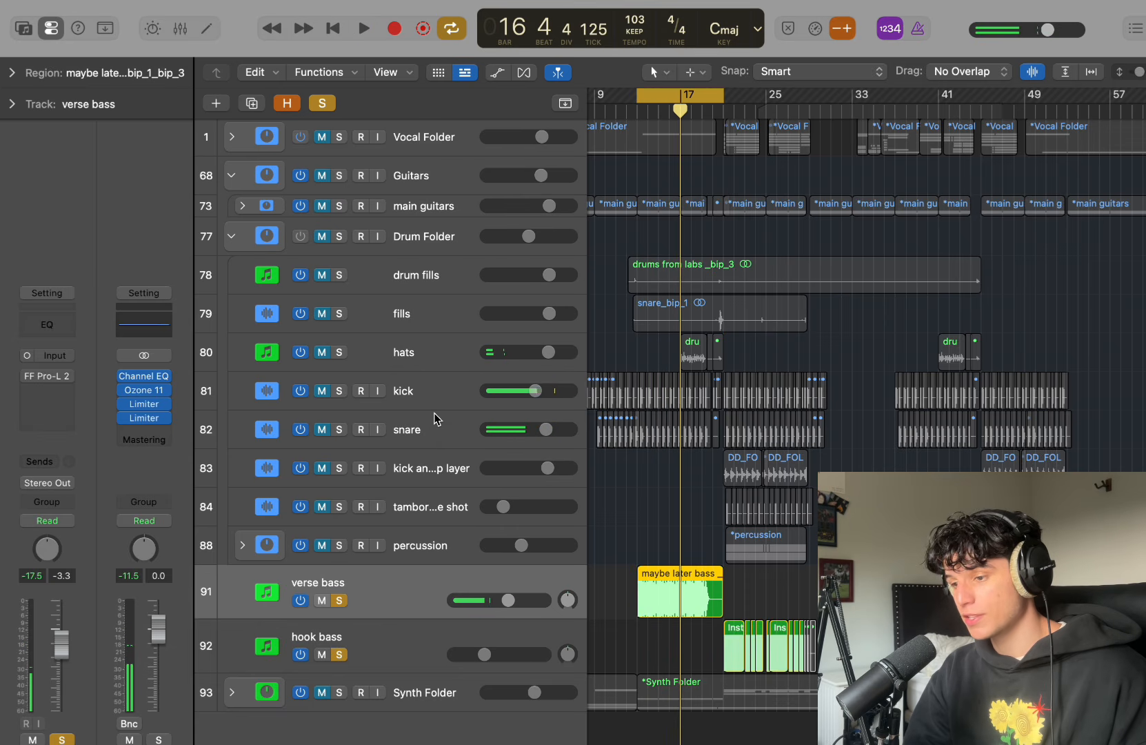
pyautogui.click(31, 376)
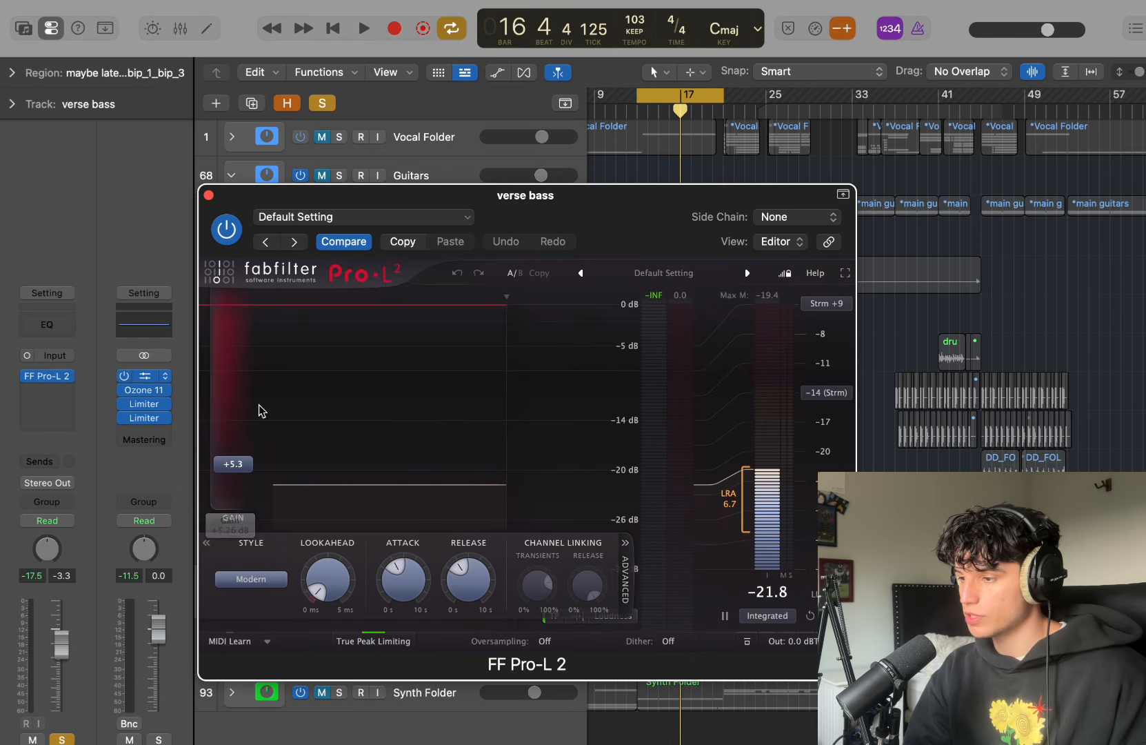
pyautogui.click(208, 195)
pyautogui.press('space')
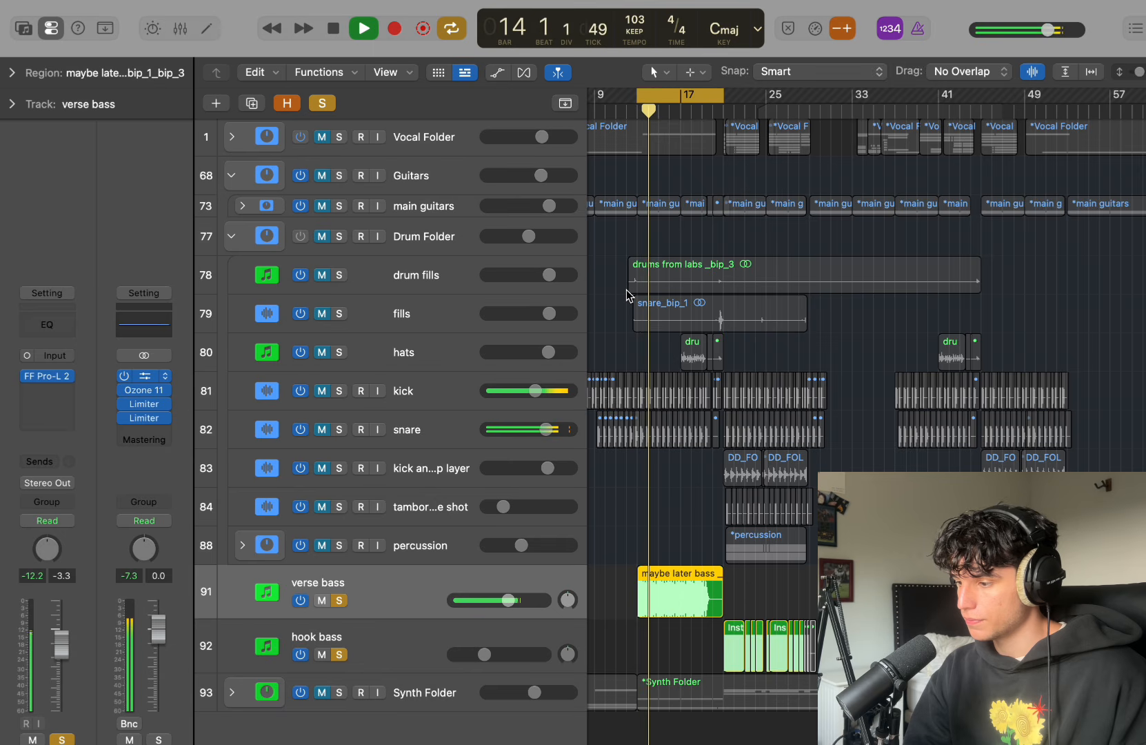
# Add a Channel EQ to the verse bass and check the bass's frequency spectrum during playback
pyautogui.click(54, 328)
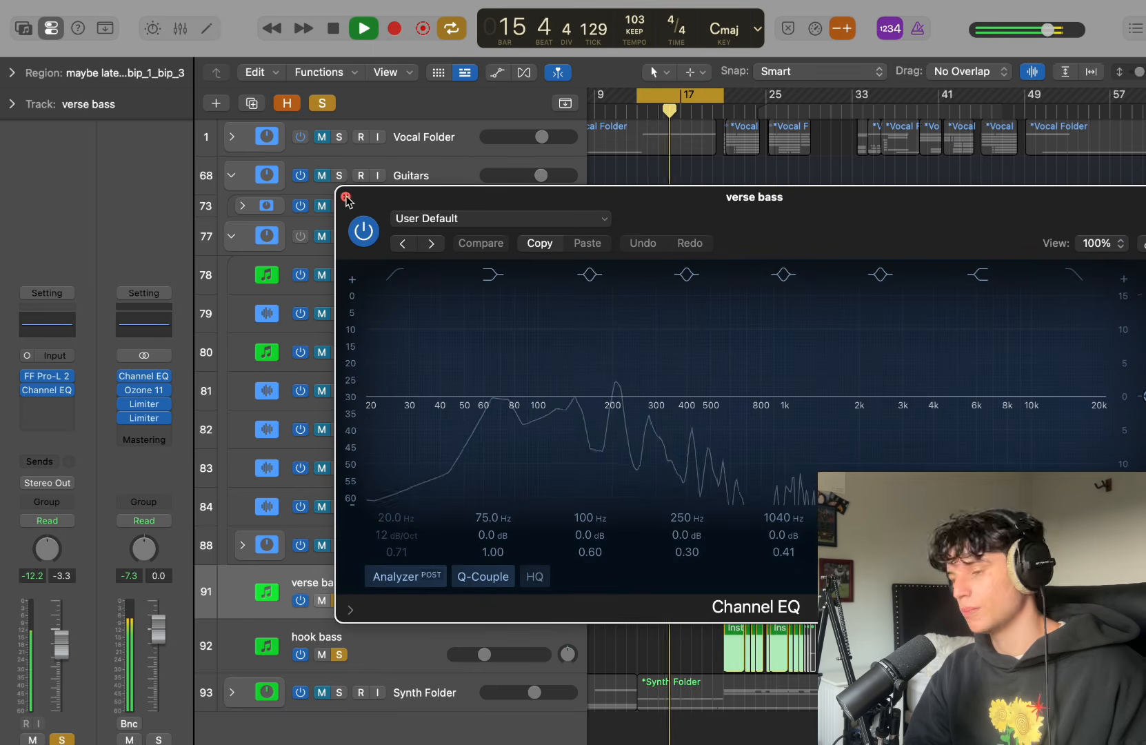
pyautogui.click(346, 197)
pyautogui.press('space')
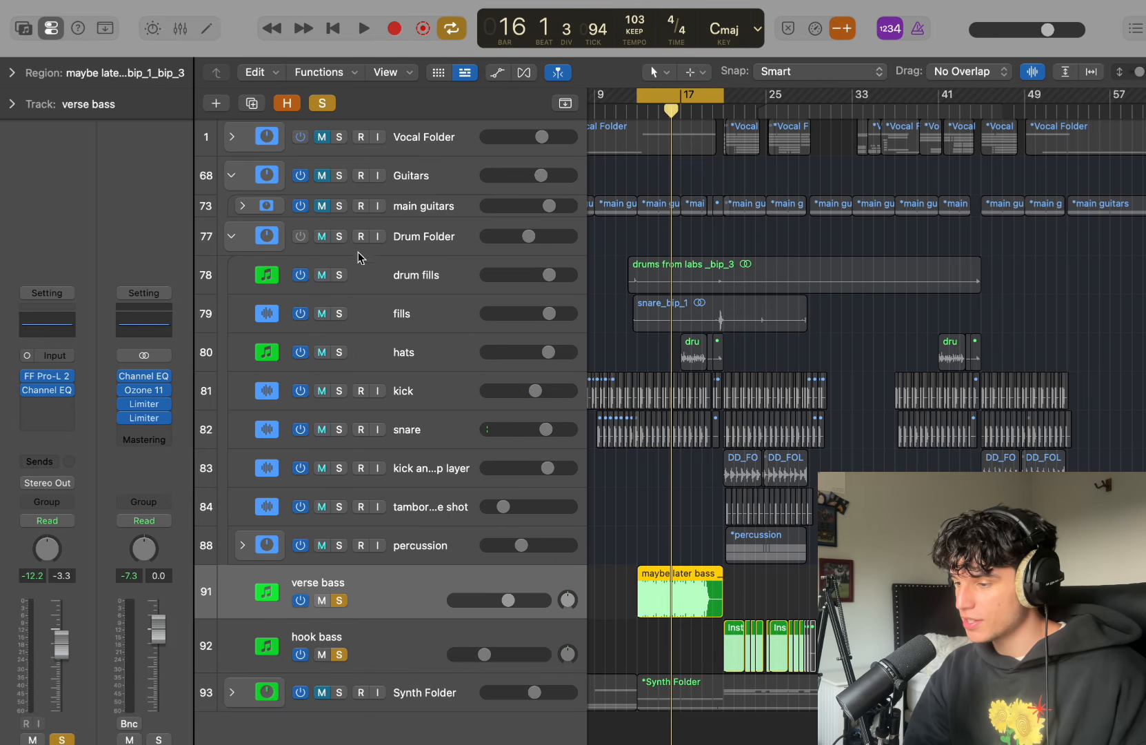
# Solo the Drum Folder and all its tracks, and audition the drums together with the verse bass
pyautogui.moveTo(341, 237); pyautogui.dragTo(340, 554)
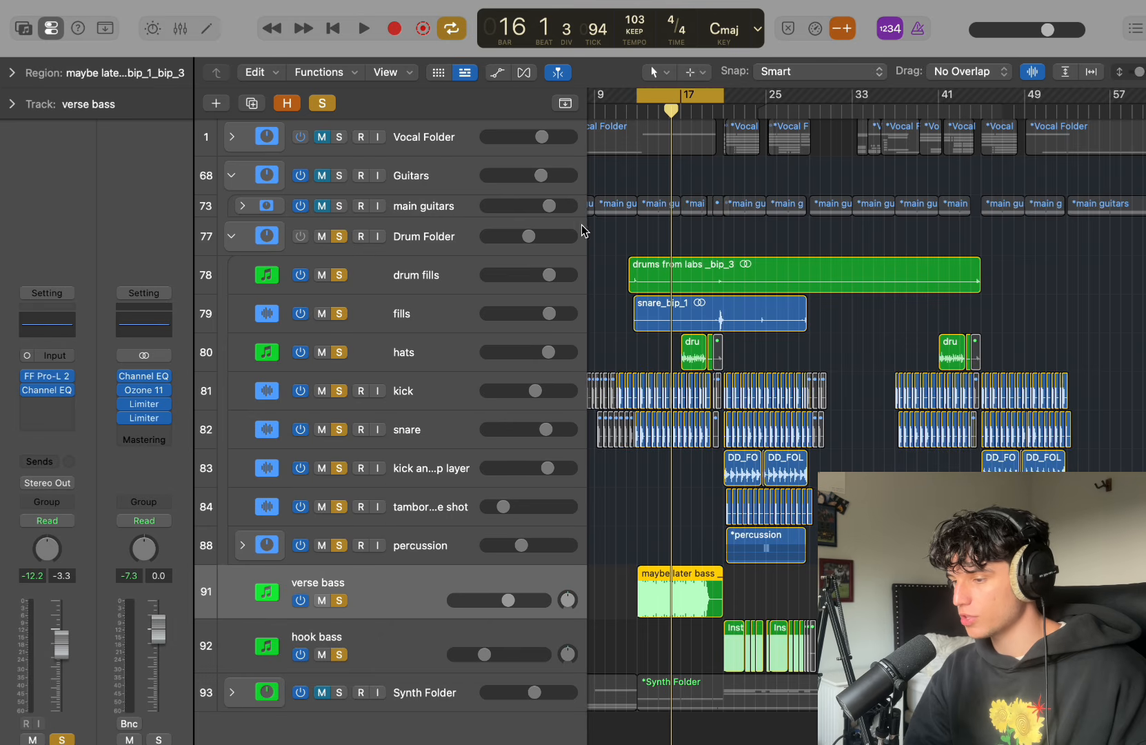
pyautogui.press('space')
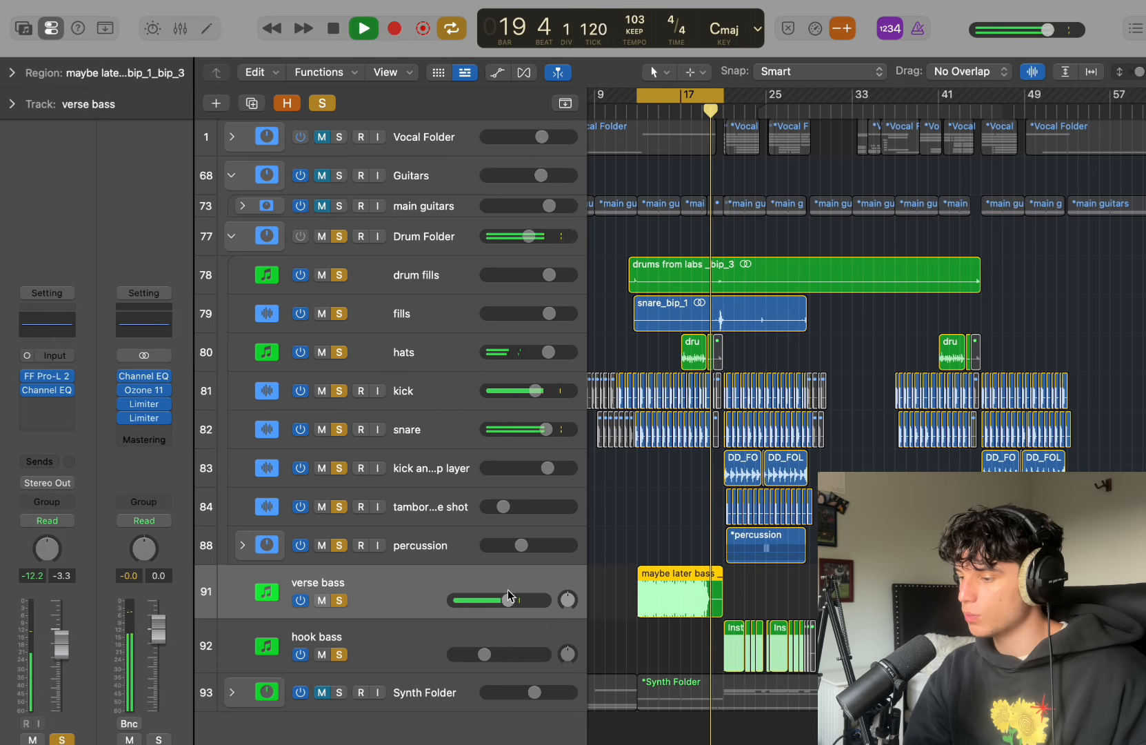
pyautogui.press('space')
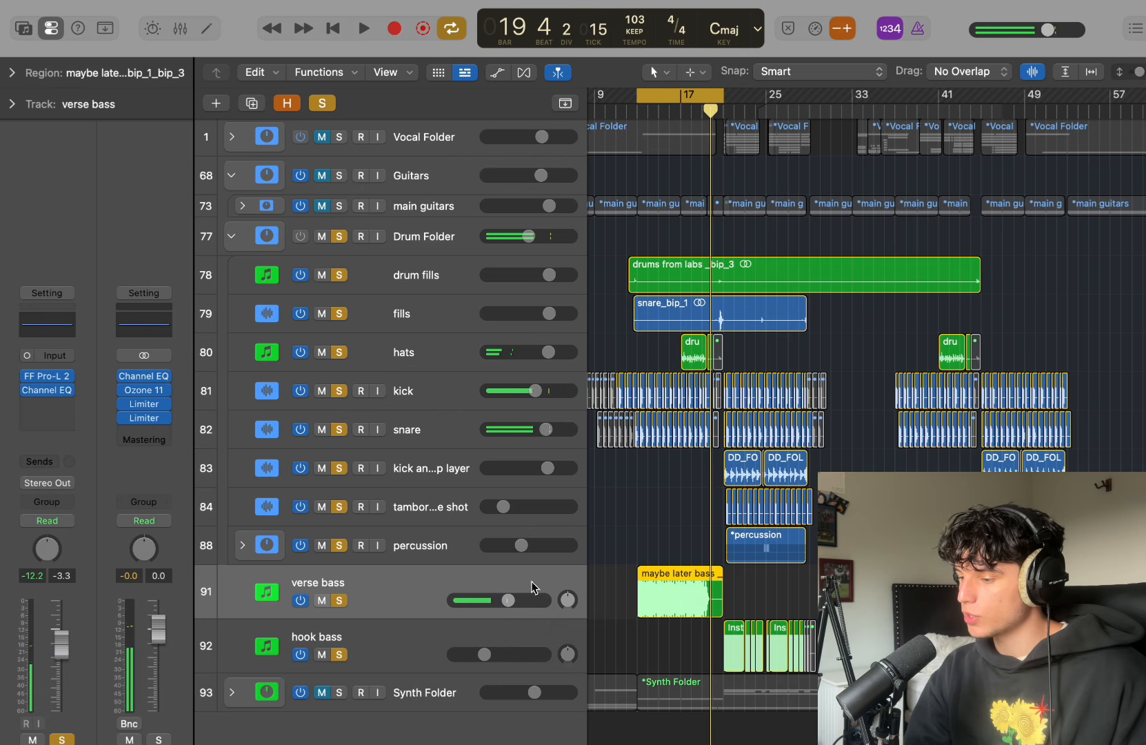
# Move the cycle range to bars 21 to 29, select the hook bass and audition it with its plug-ins bypassed and active
pyautogui.moveTo(685, 109); pyautogui.dragTo(770, 109)
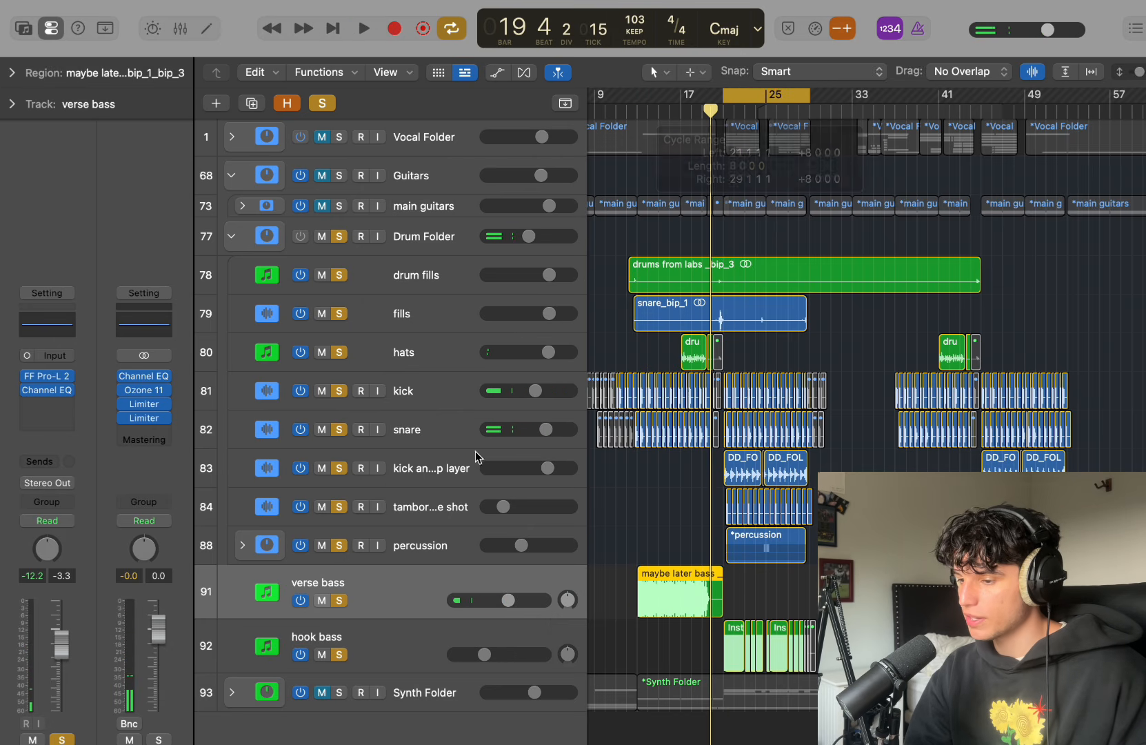
pyautogui.click(402, 629)
pyautogui.press('space')
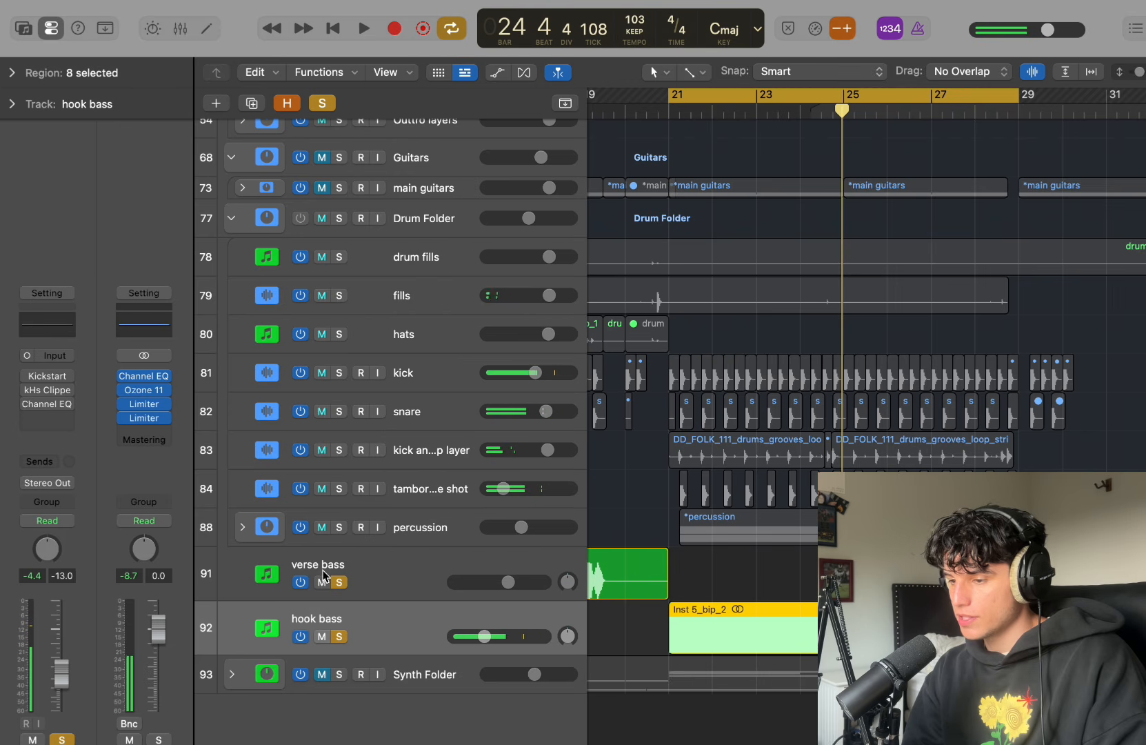
pyautogui.press('space')
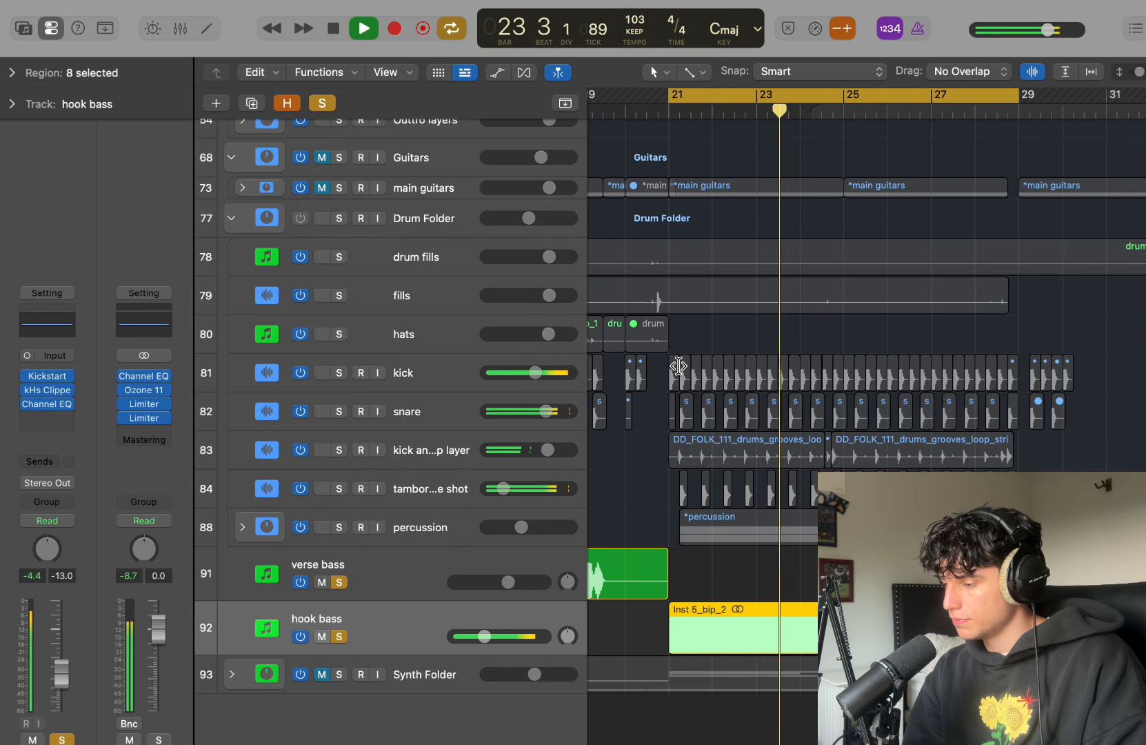
pyautogui.press('space')
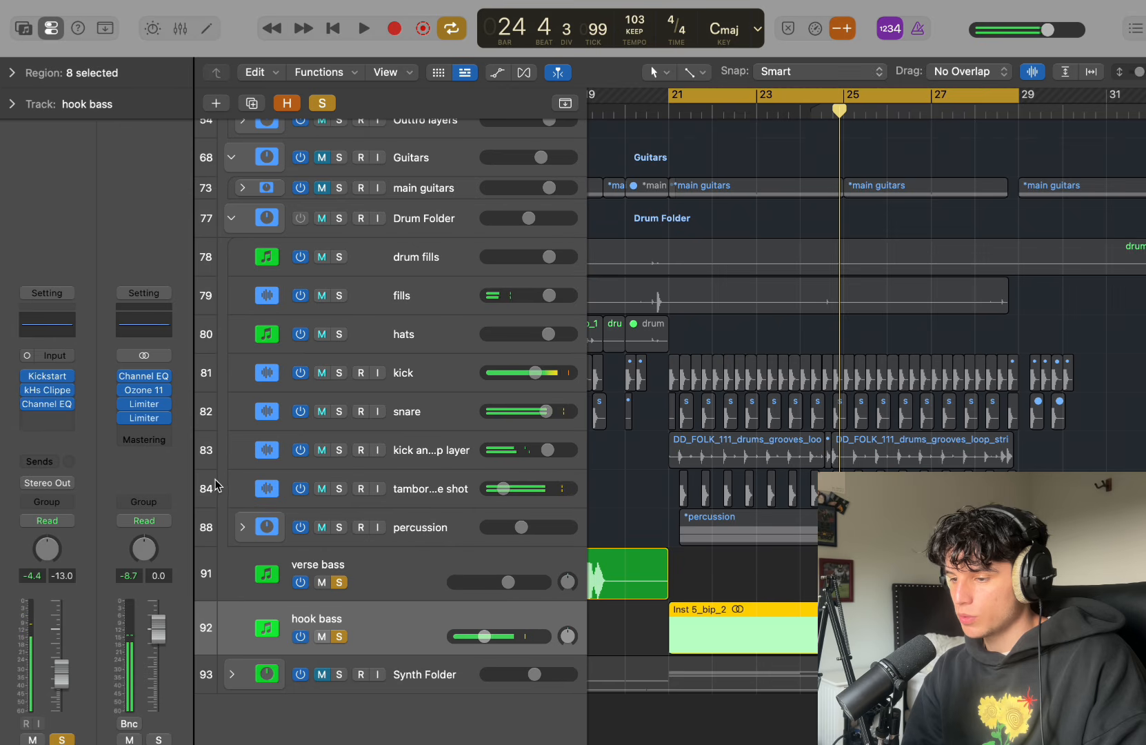
# Bypass the hook bass's kHs Clipper and Channel EQ, examine Kickstart and audition the bass with only the sidechain effect
pyautogui.moveTo(28, 391); pyautogui.dragTo(29, 406)
pyautogui.click(61, 375)
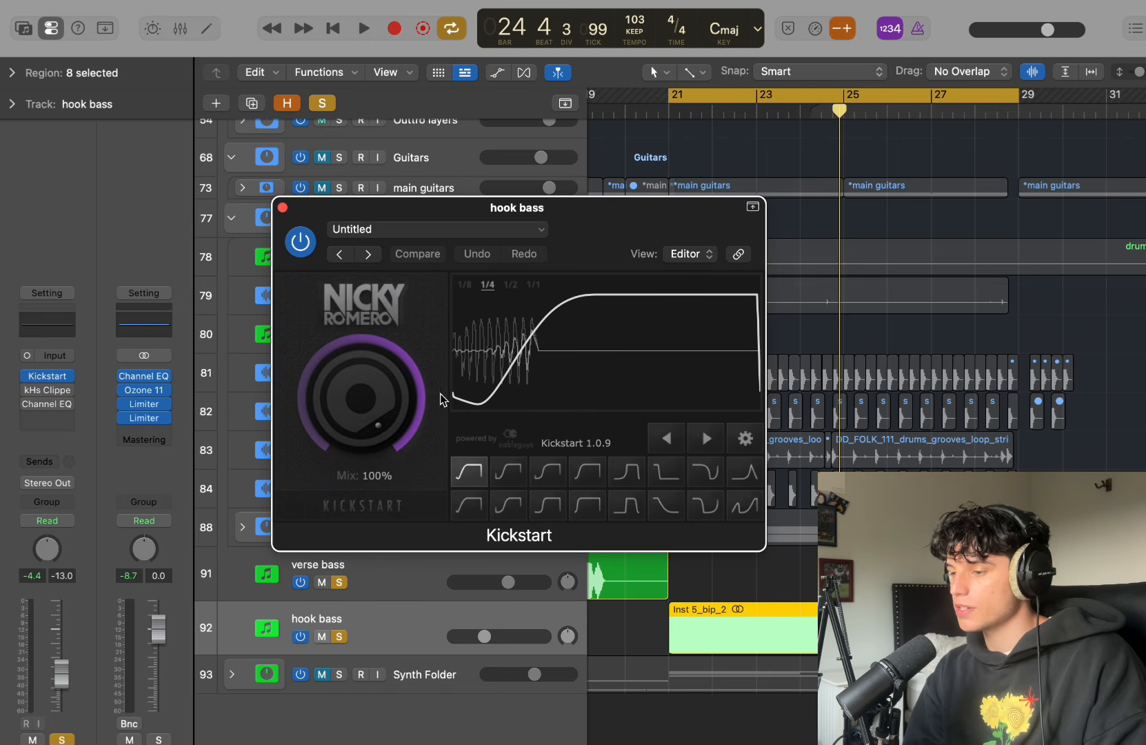
pyautogui.click(283, 208)
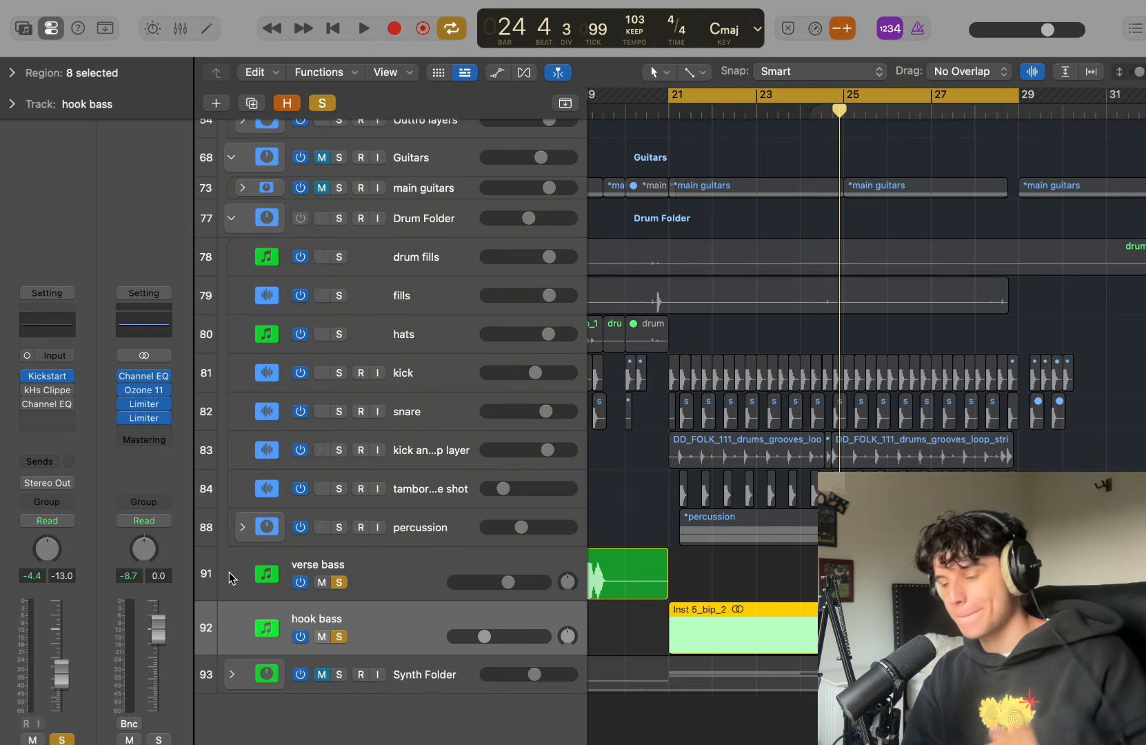
pyautogui.press('space')
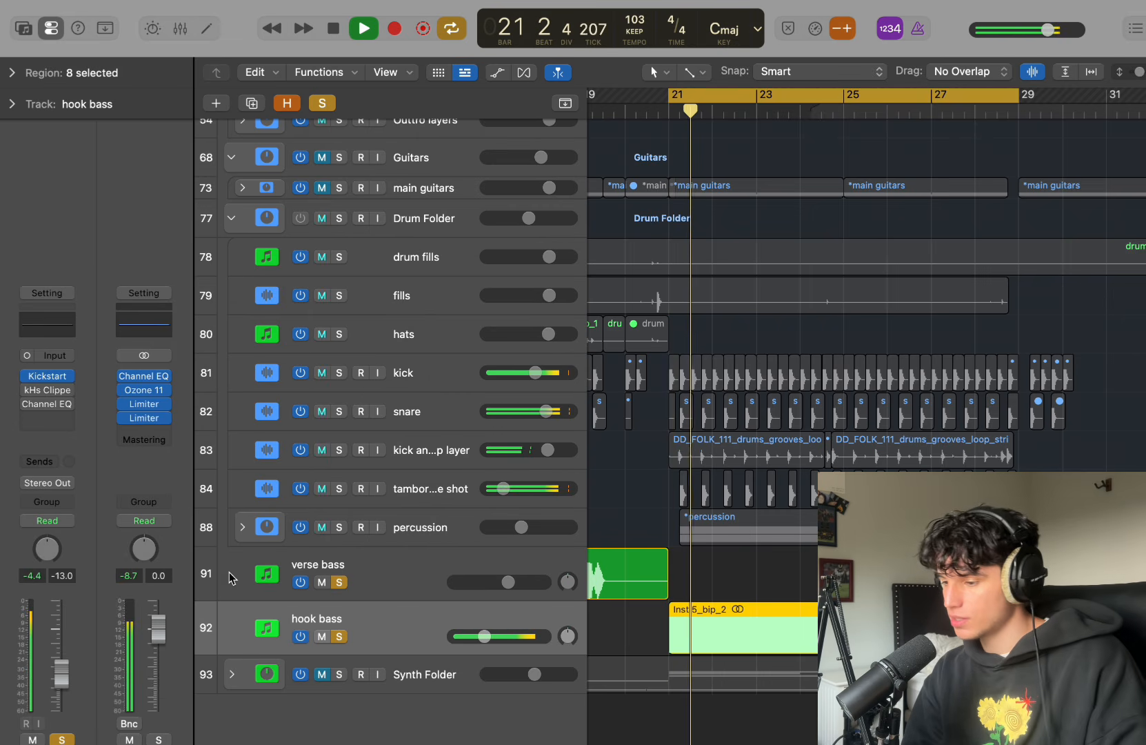
pyautogui.press('space')
# Audition the hook bass with the kHs Clipper active, examining its clipping threshold, and check the Channel EQ settings
pyautogui.click(47, 390)
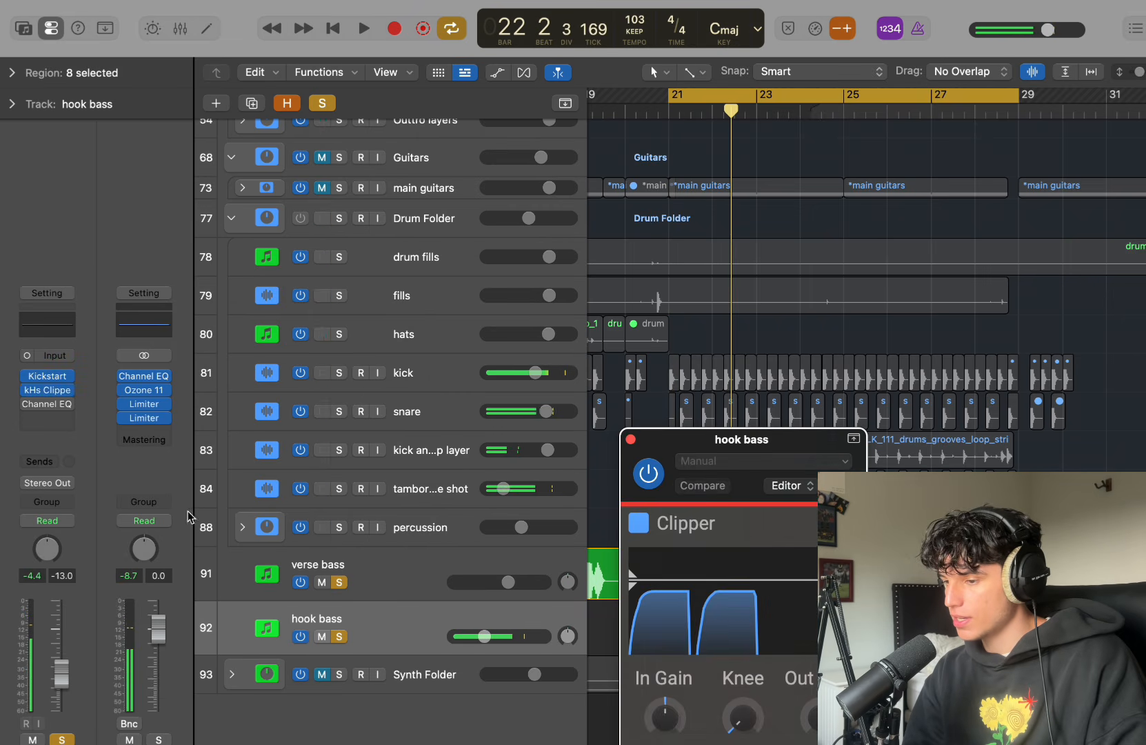
pyautogui.moveTo(819, 467); pyautogui.dragTo(733, 330)
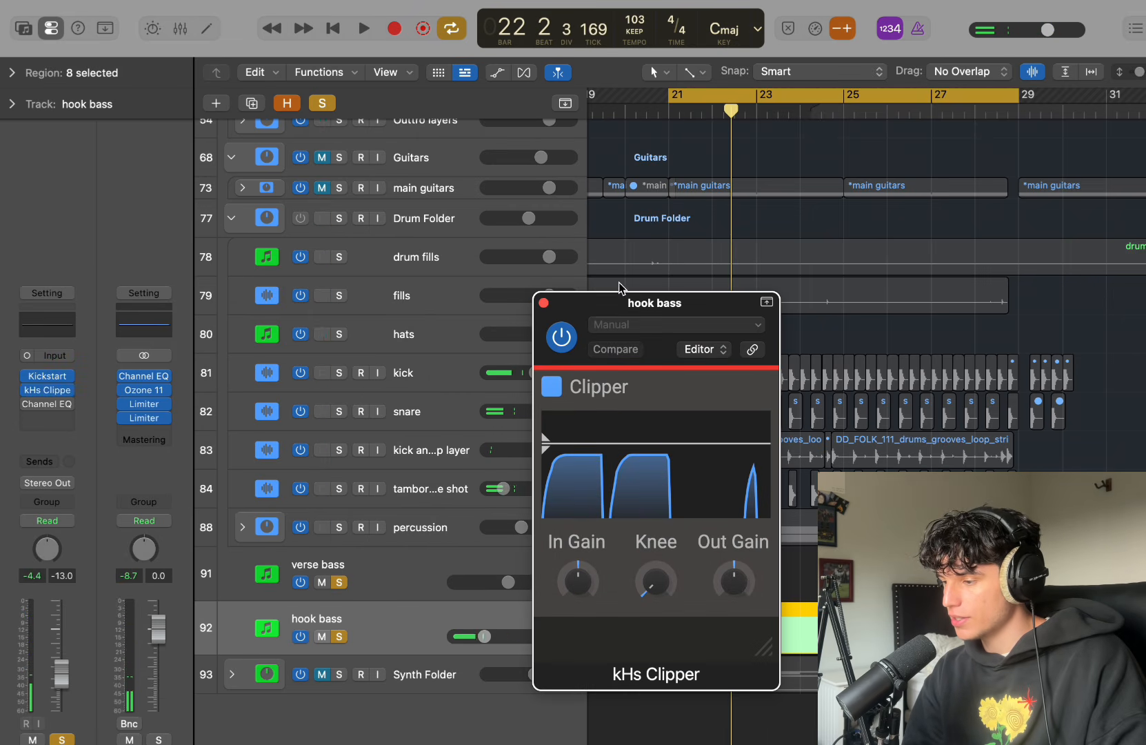
pyautogui.click(652, 444)
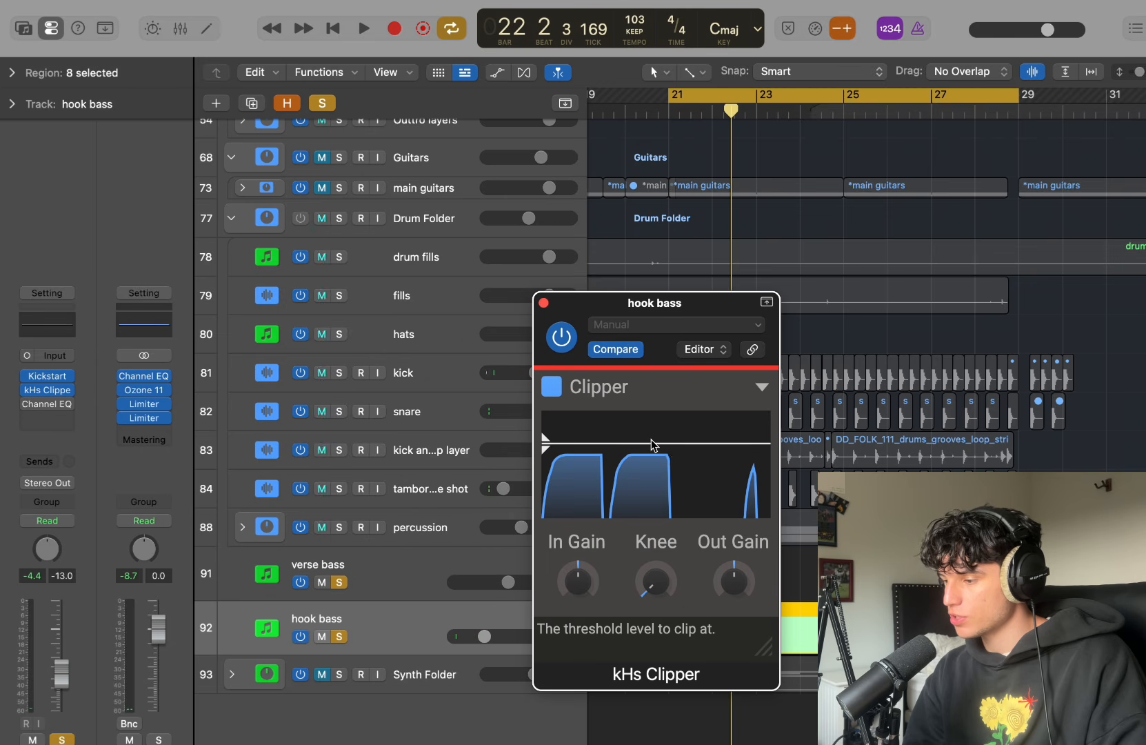
pyautogui.press('space')
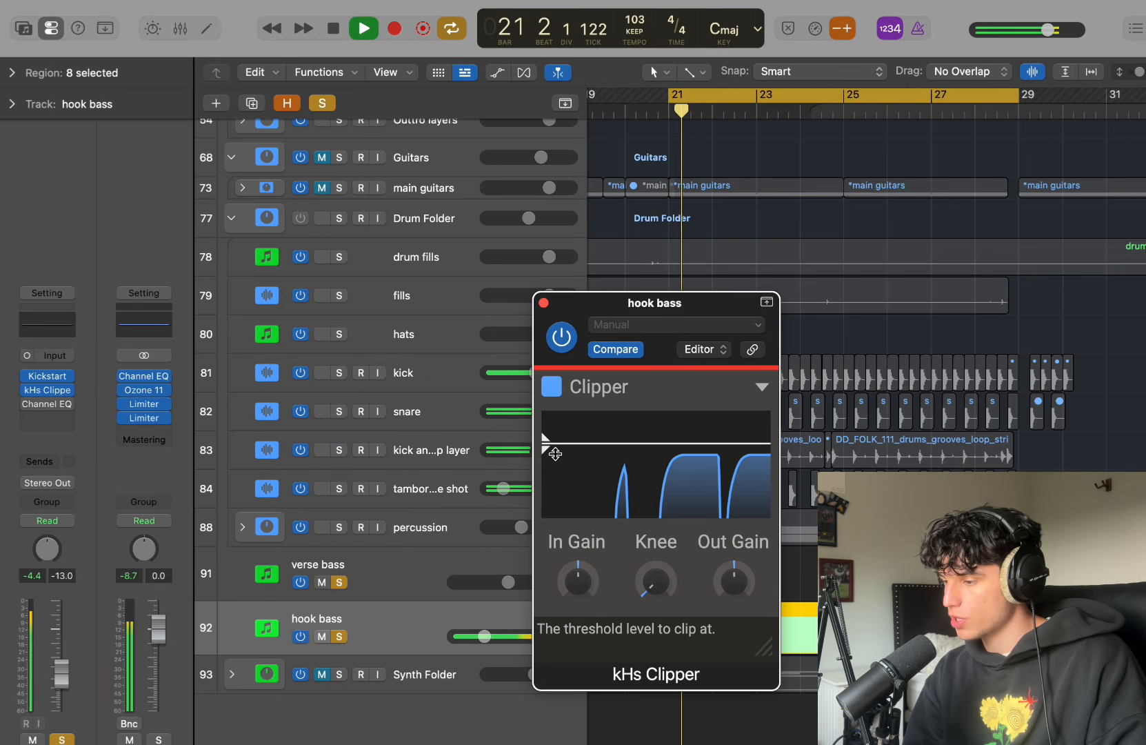
pyautogui.click(543, 303)
pyautogui.press('space')
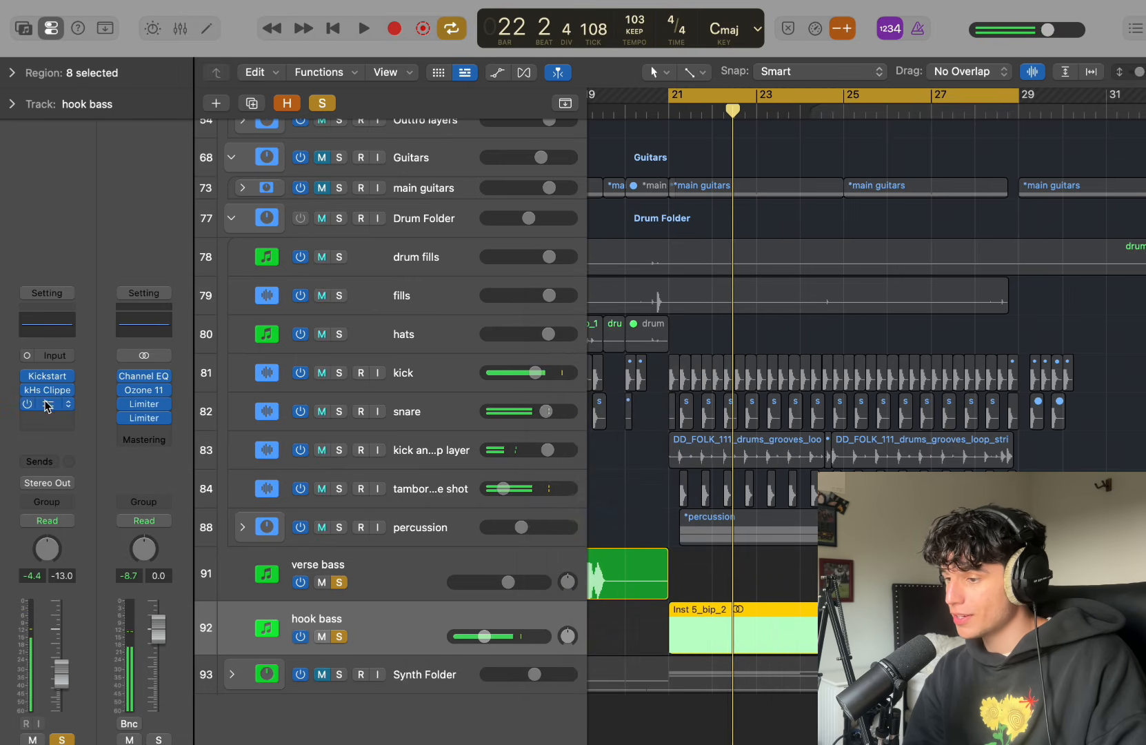
pyautogui.click(47, 405)
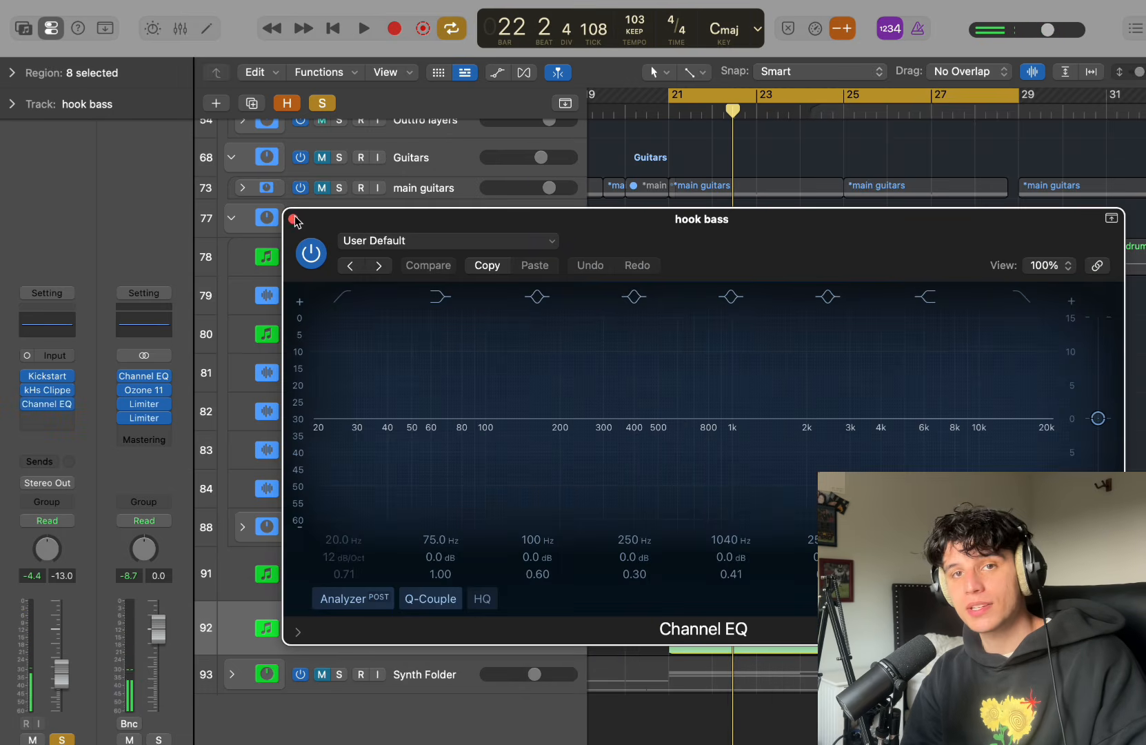
pyautogui.click(299, 223)
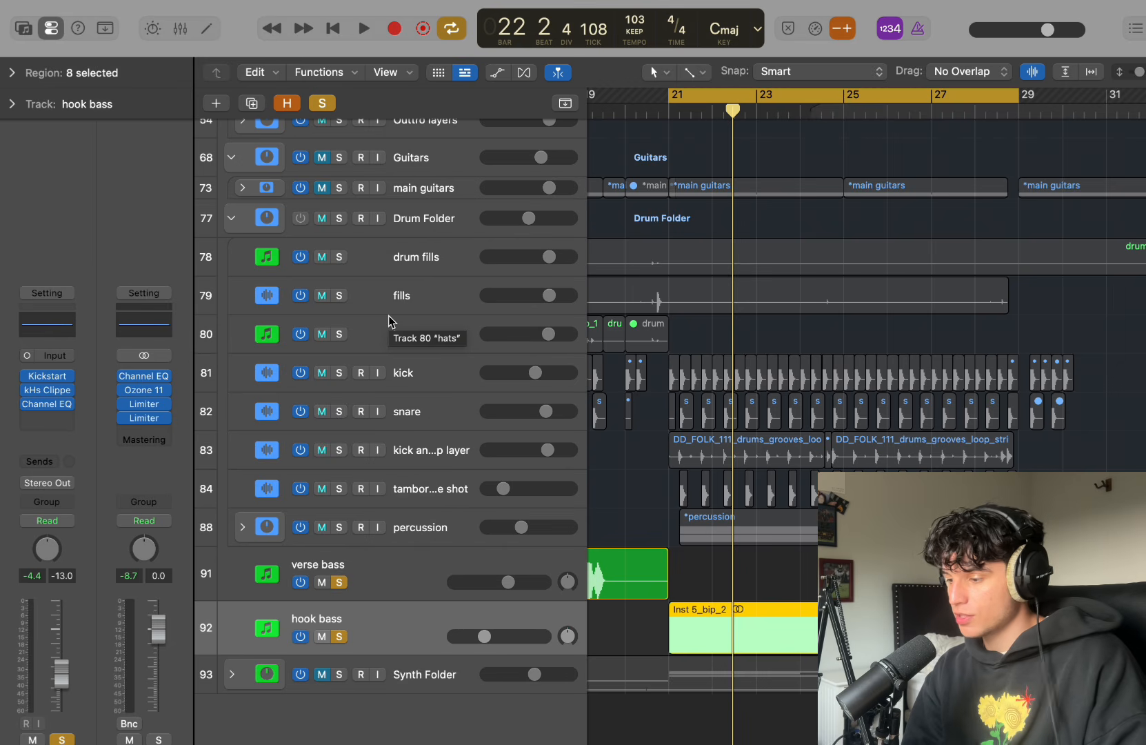
# Solo the Drum Folder and all its tracks, and audition the hook's drums together with the hook bass
pyautogui.scroll(-3, 659, 514)
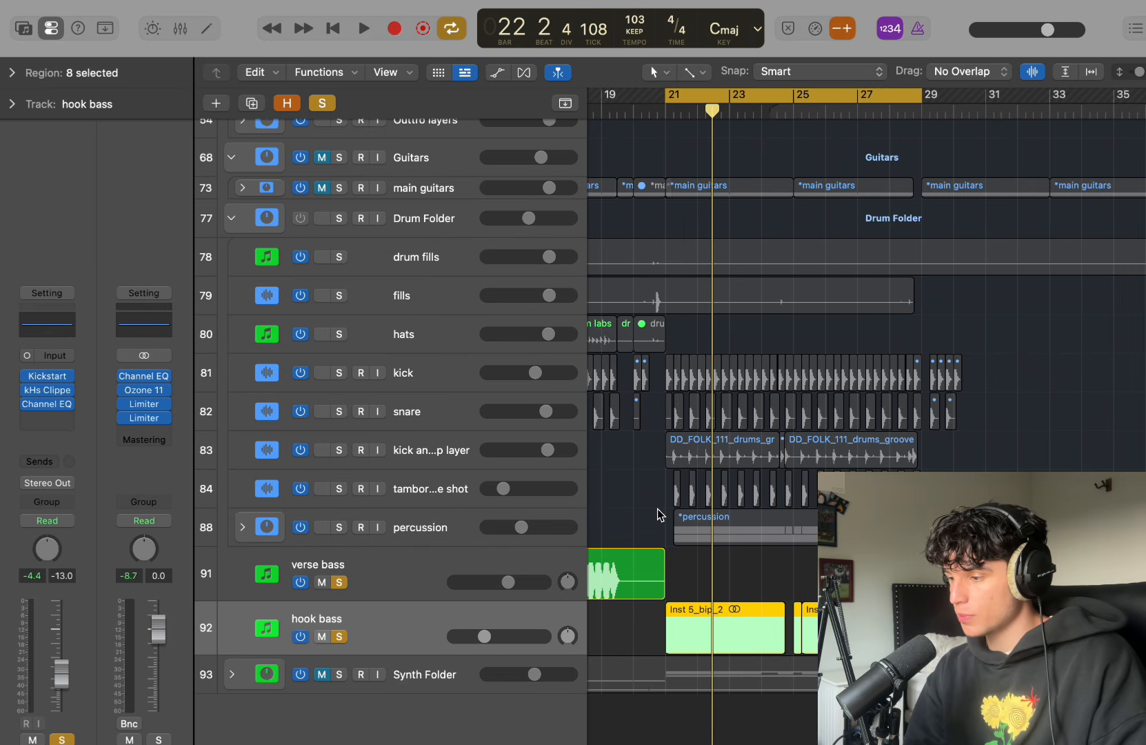
pyautogui.scroll(-5, 653, 511)
pyautogui.moveTo(338, 219); pyautogui.dragTo(345, 538)
pyautogui.hscroll(-5, 878, 142)
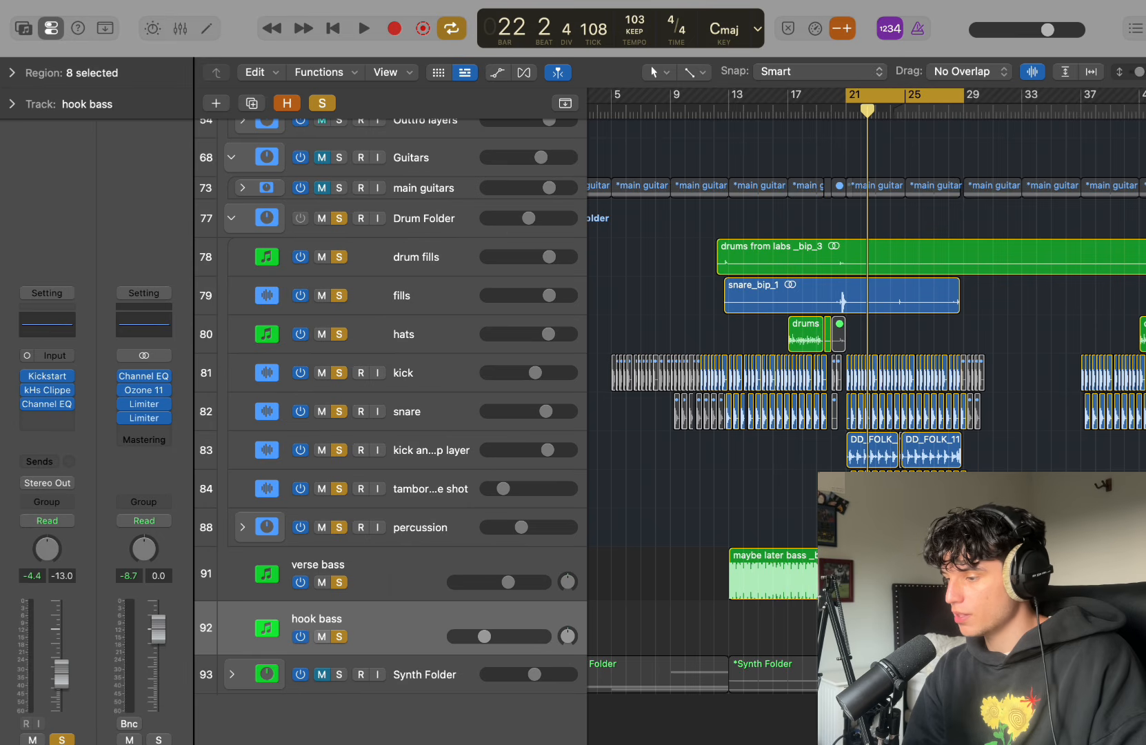
pyautogui.scroll(5, 859, 416)
pyautogui.scroll(-4, 722, 507)
pyautogui.press('space')
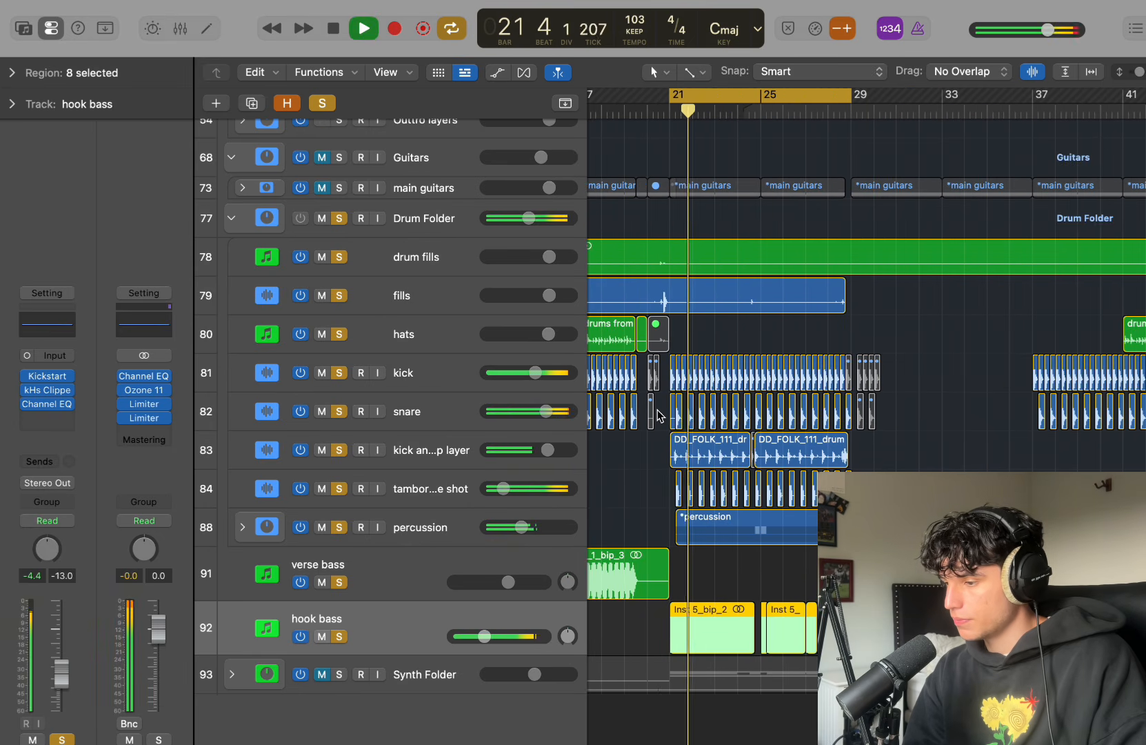
# Bring the Guitars and Vocal Folder into the solo during playback and collapse the Vocal Folder
pyautogui.scroll(5, 641, 428)
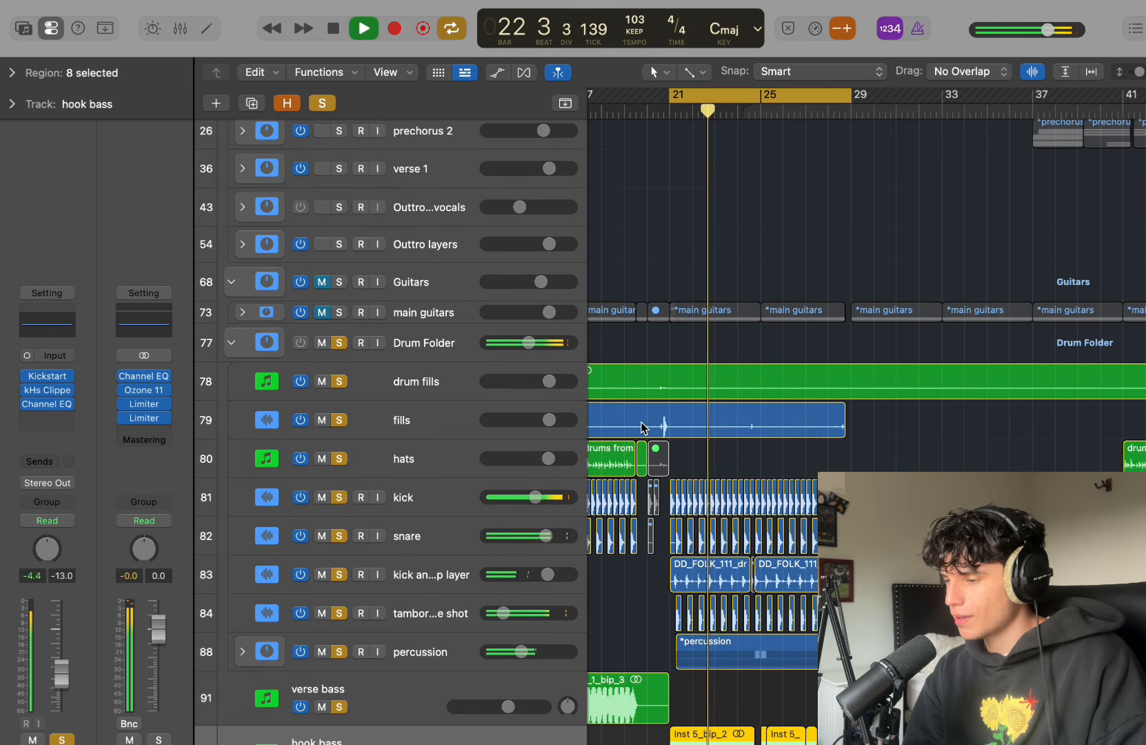
pyautogui.click(340, 284)
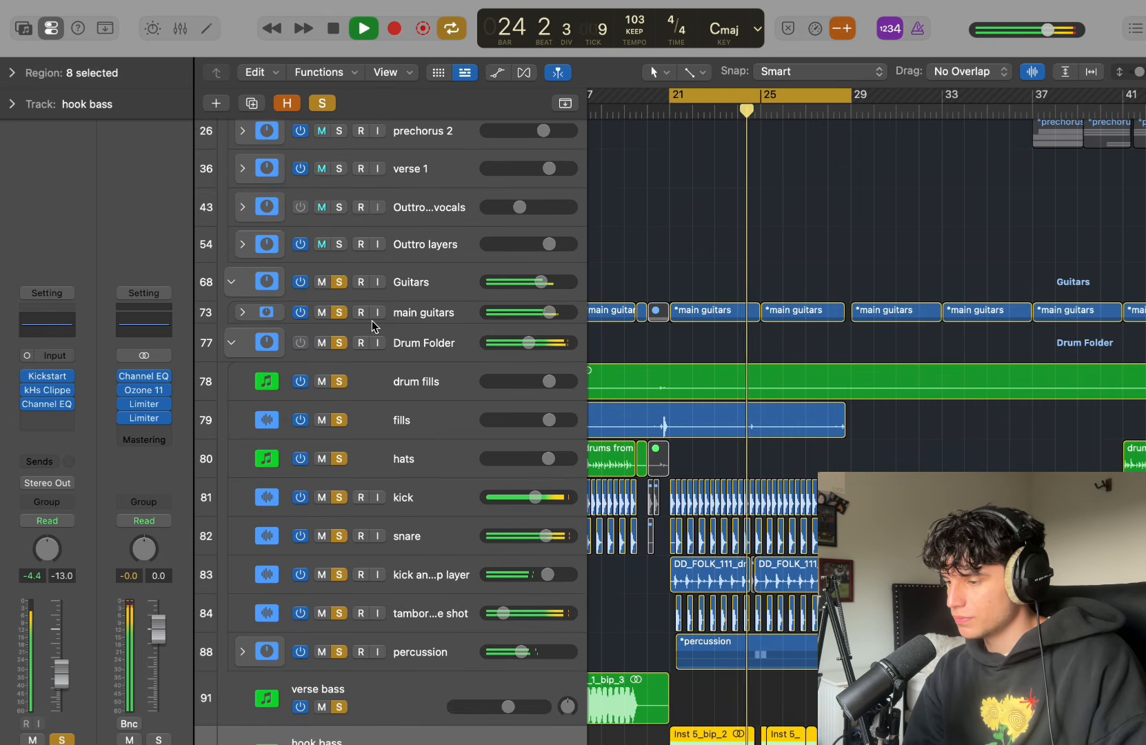
pyautogui.scroll(5, 618, 310)
pyautogui.scroll(1, 618, 310)
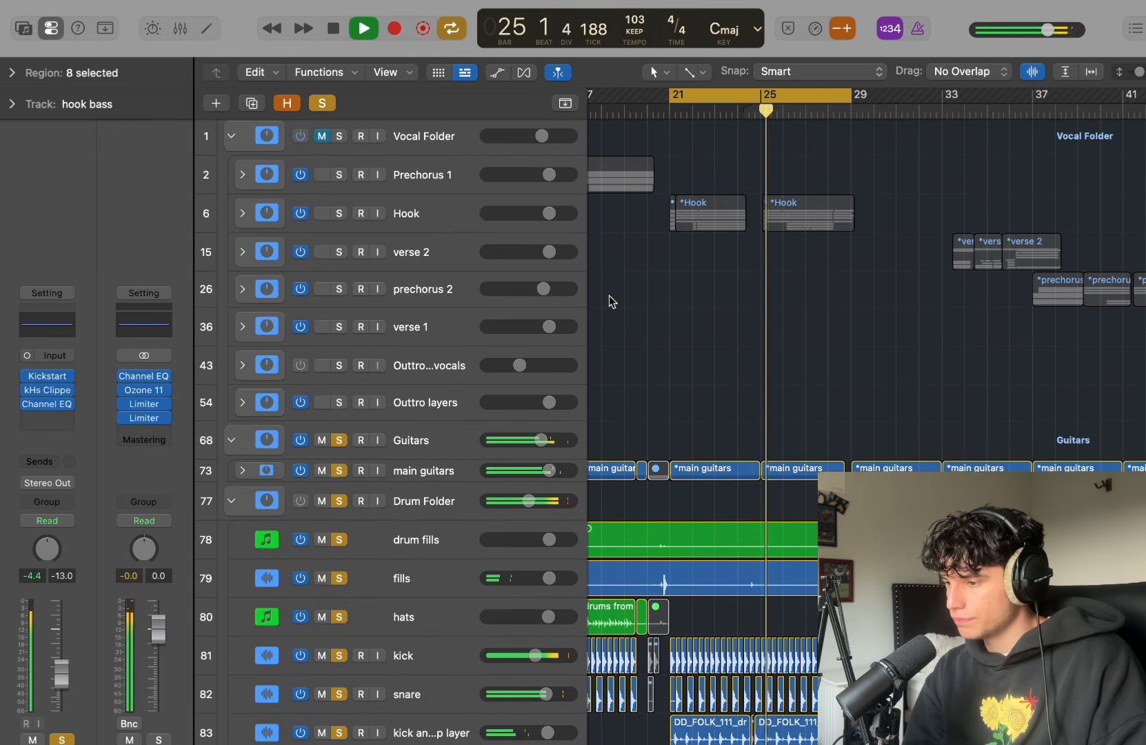
pyautogui.click(340, 138)
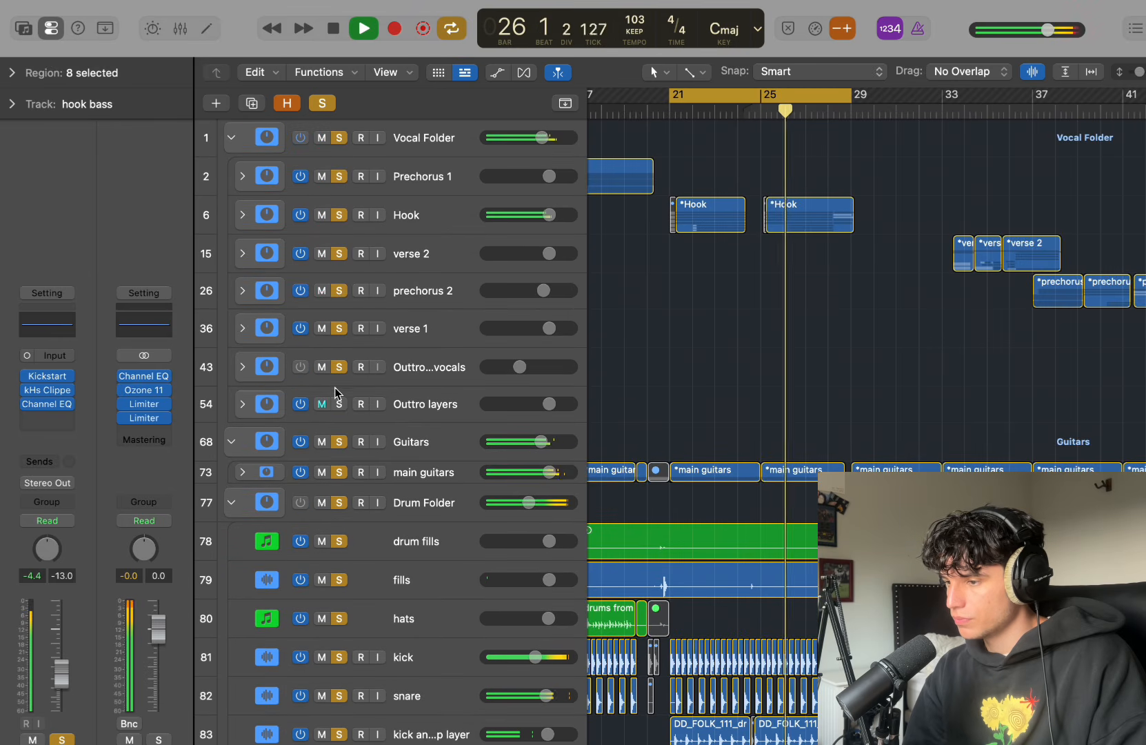
pyautogui.click(233, 138)
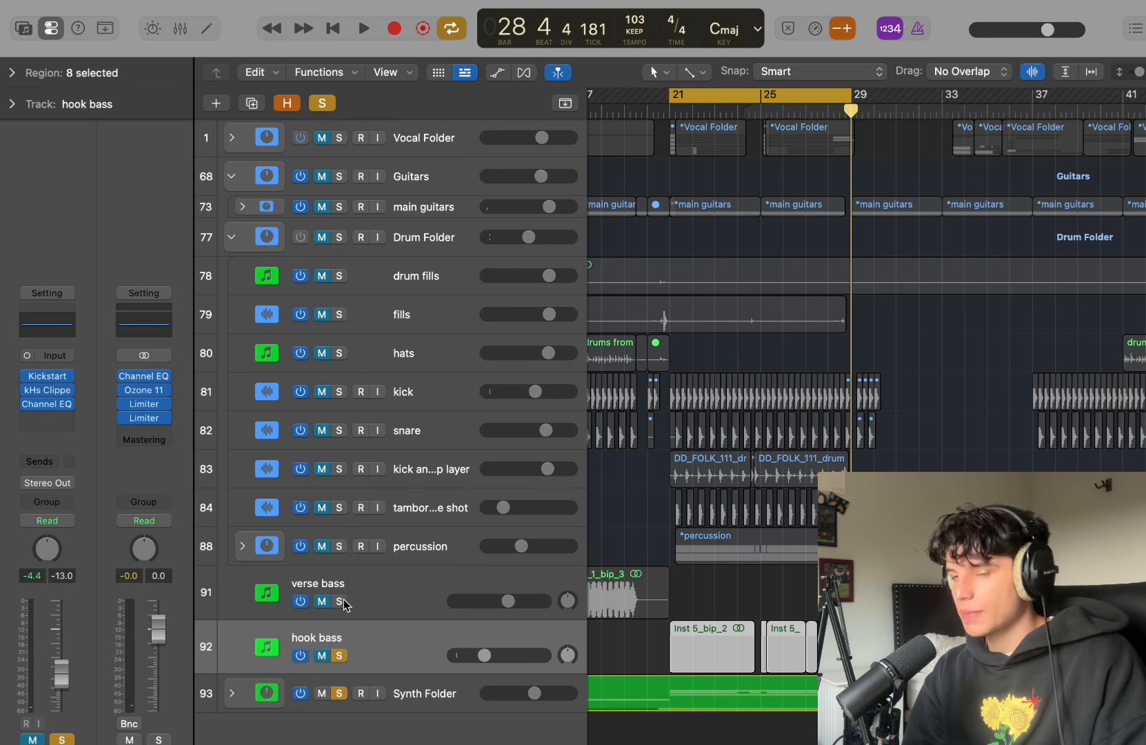
# Remove the solo from the hook bass and expand the soloed Synth Folder to show its tracks
pyautogui.click(340, 656)
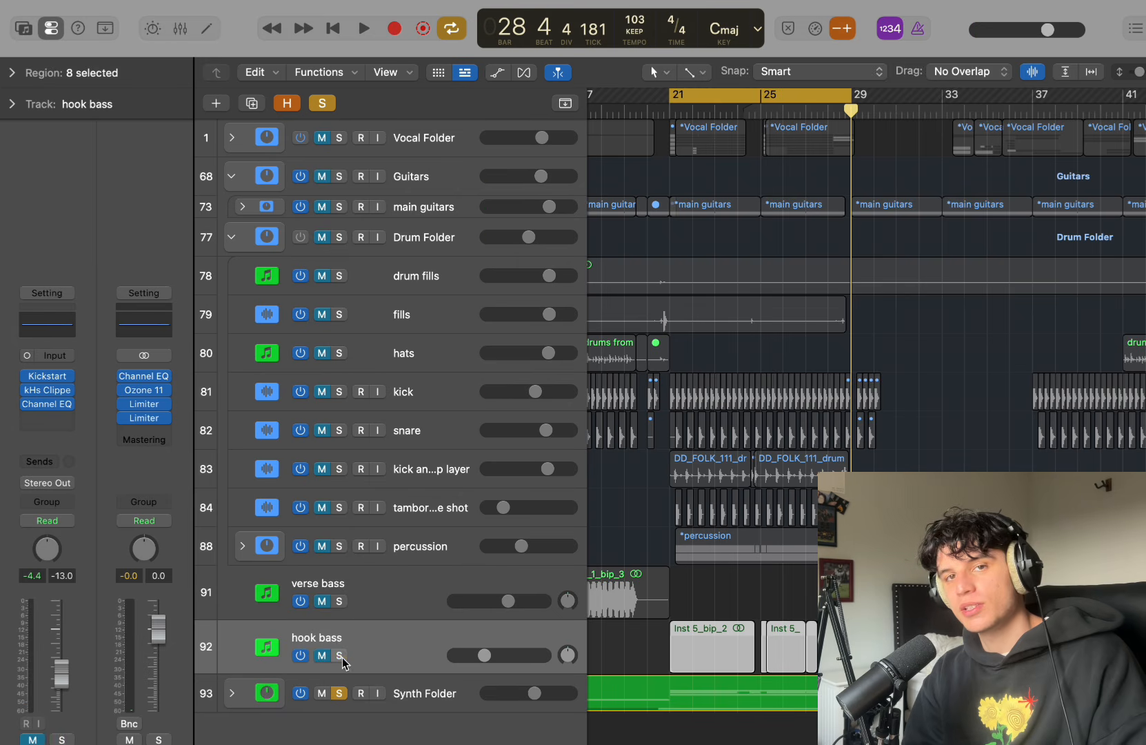
pyautogui.click(412, 691)
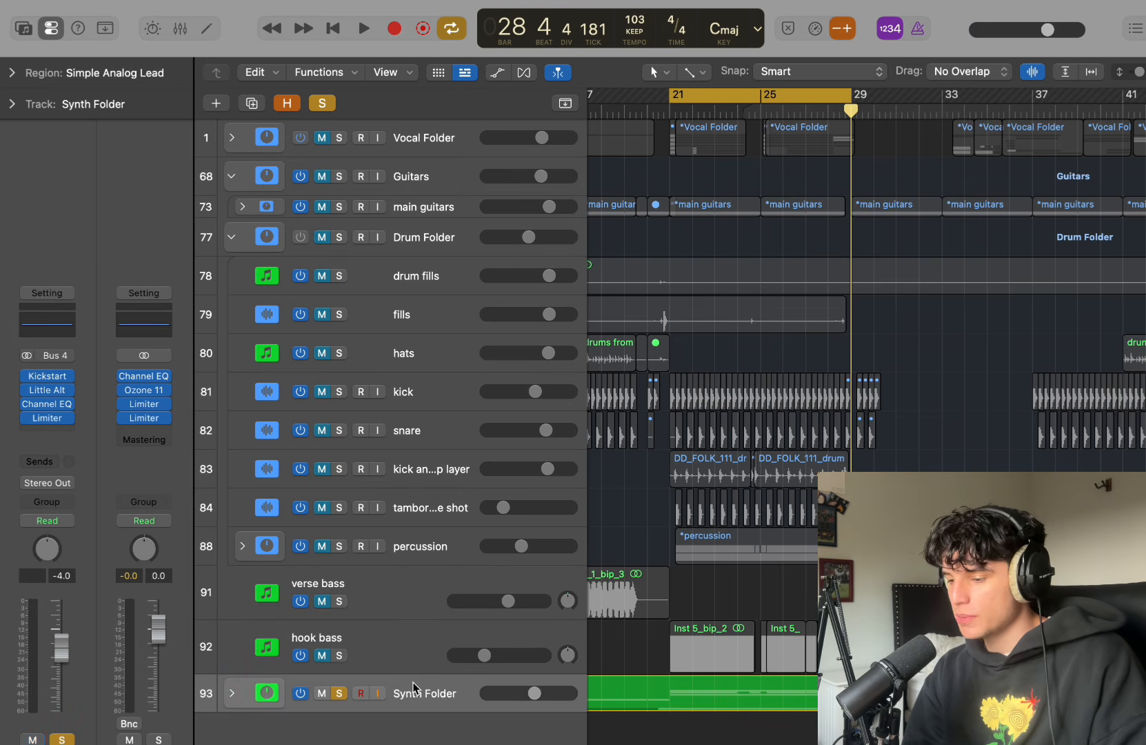
pyautogui.click(234, 694)
pyautogui.scroll(-5, 540, 586)
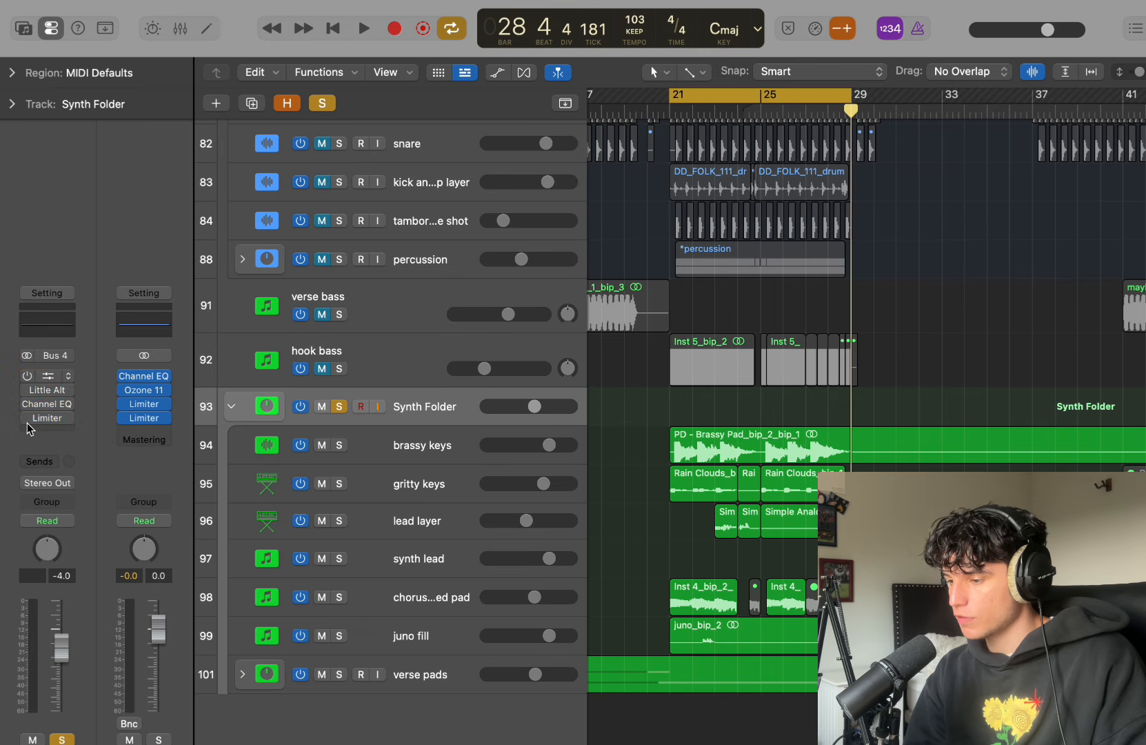
# Check the channel strips of the synth tracks one by one, from brassy keys through juno fill
pyautogui.click(416, 445)
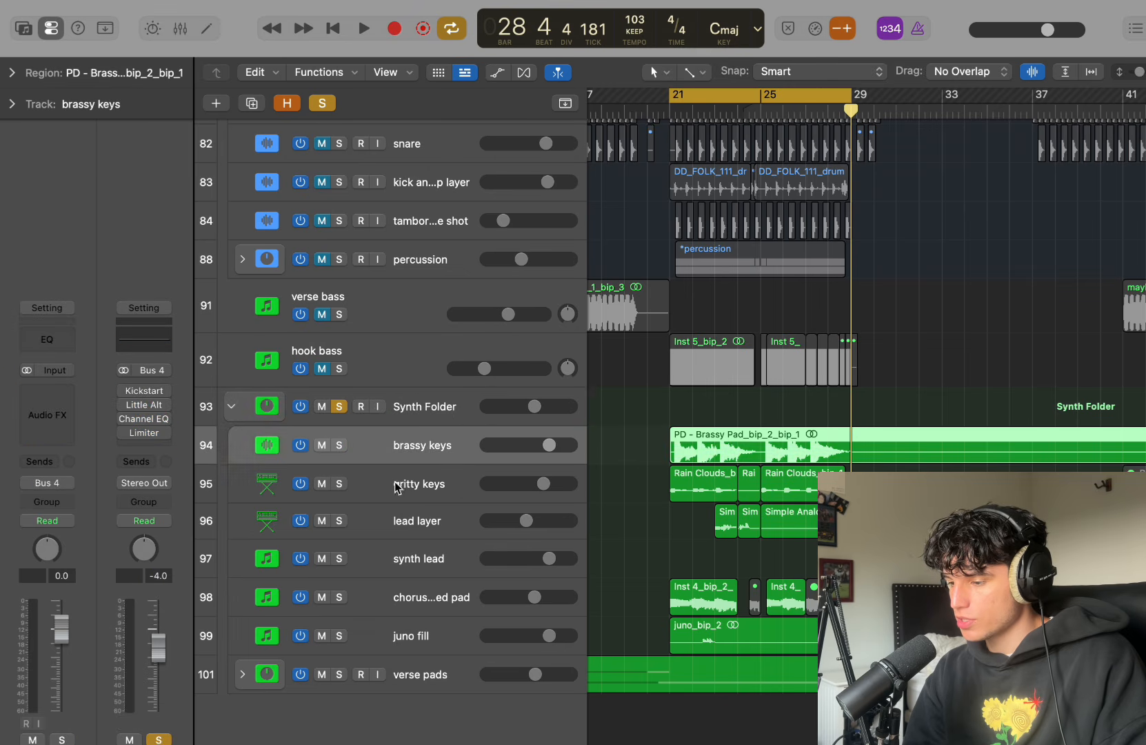
pyautogui.click(397, 482)
pyautogui.click(393, 520)
pyautogui.click(392, 559)
pyautogui.click(390, 597)
pyautogui.click(383, 635)
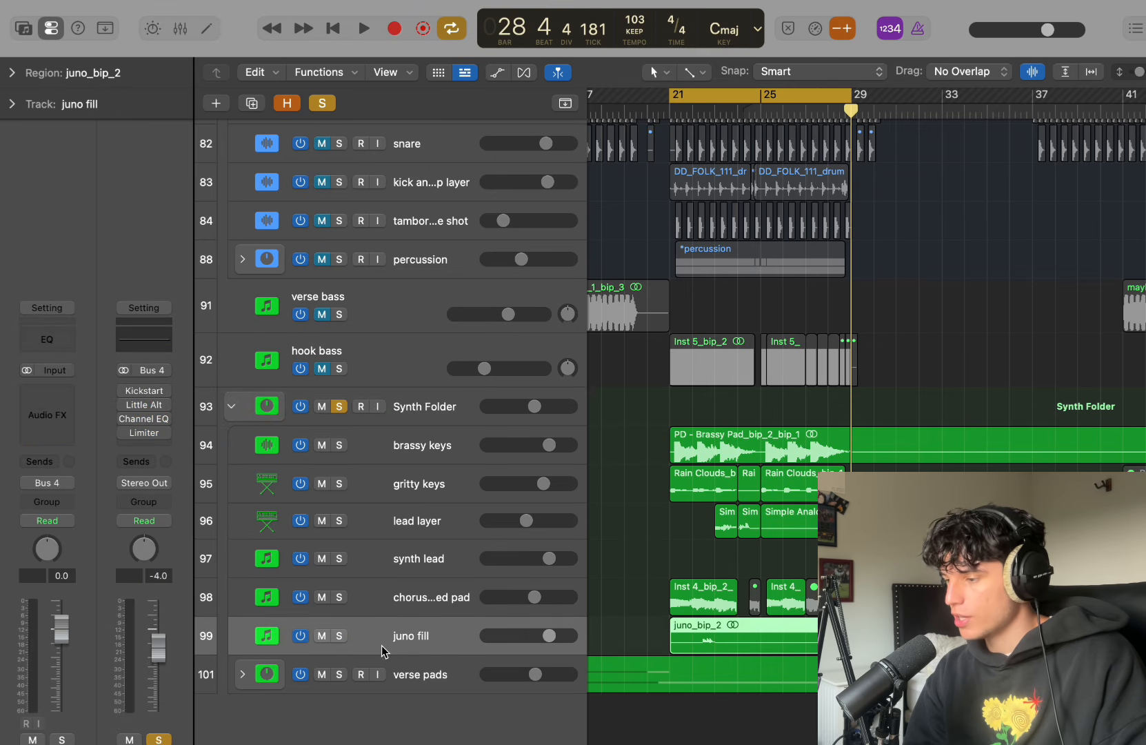
# Solo the brassy keys track in the Synth Folder and audition it through the hook loop
pyautogui.click(442, 453)
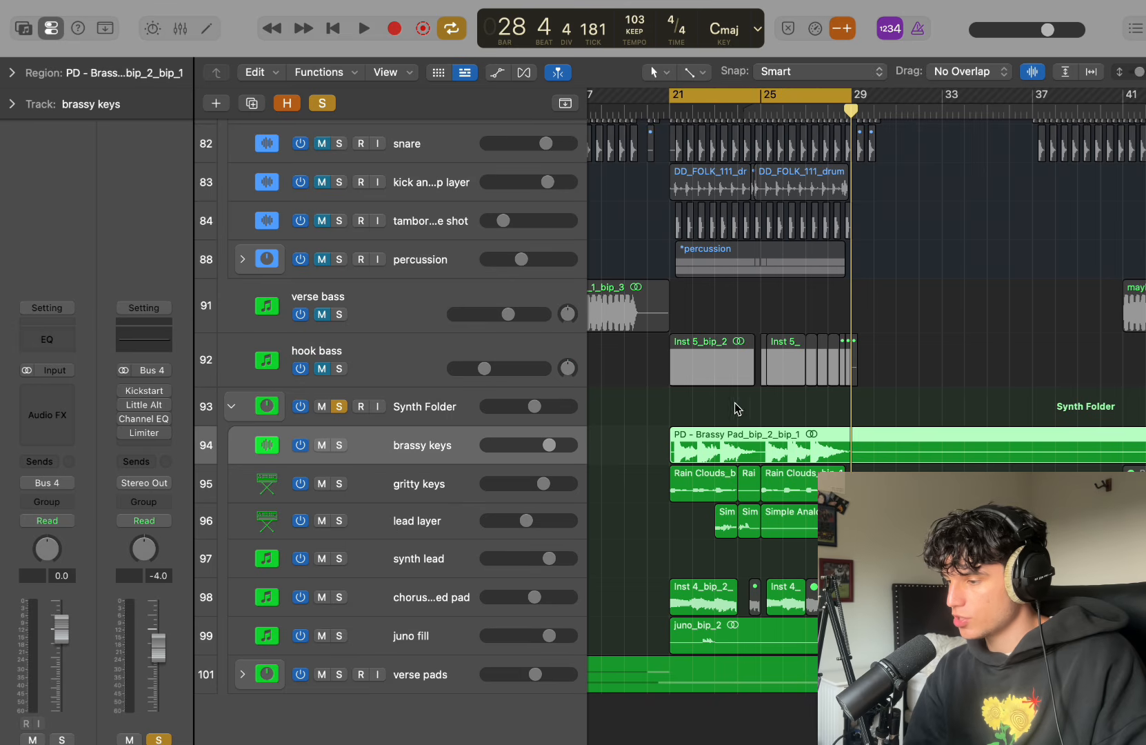
pyautogui.press('space')
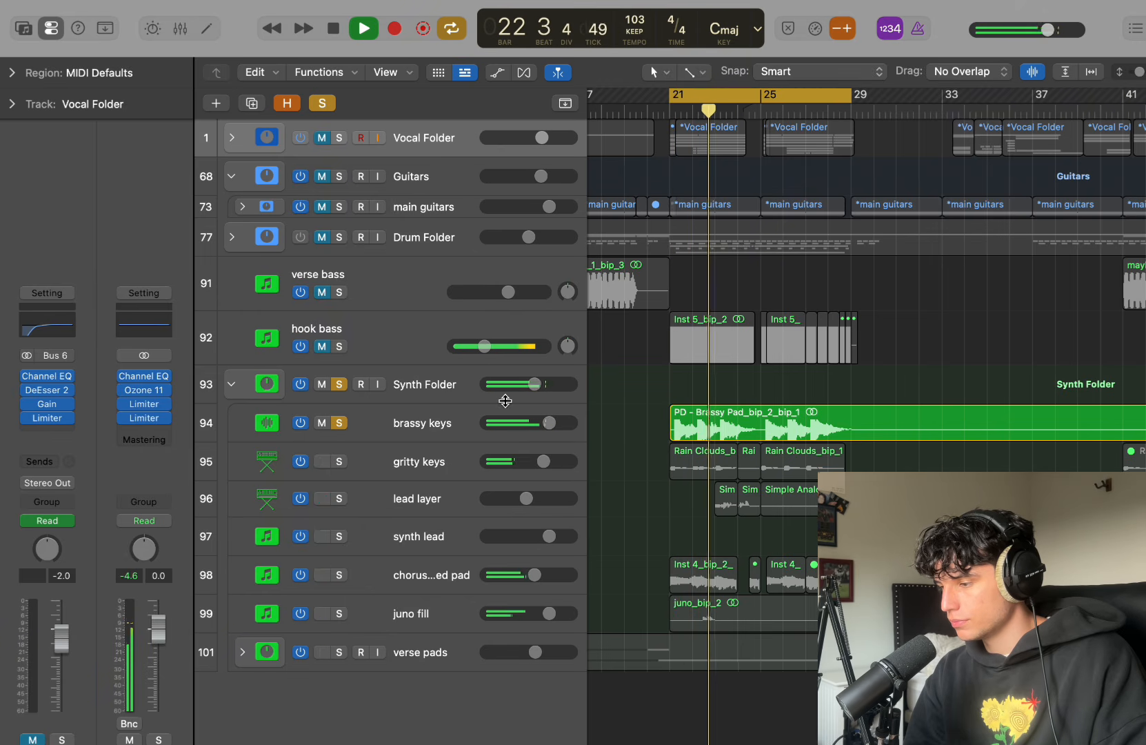
pyautogui.click(449, 432)
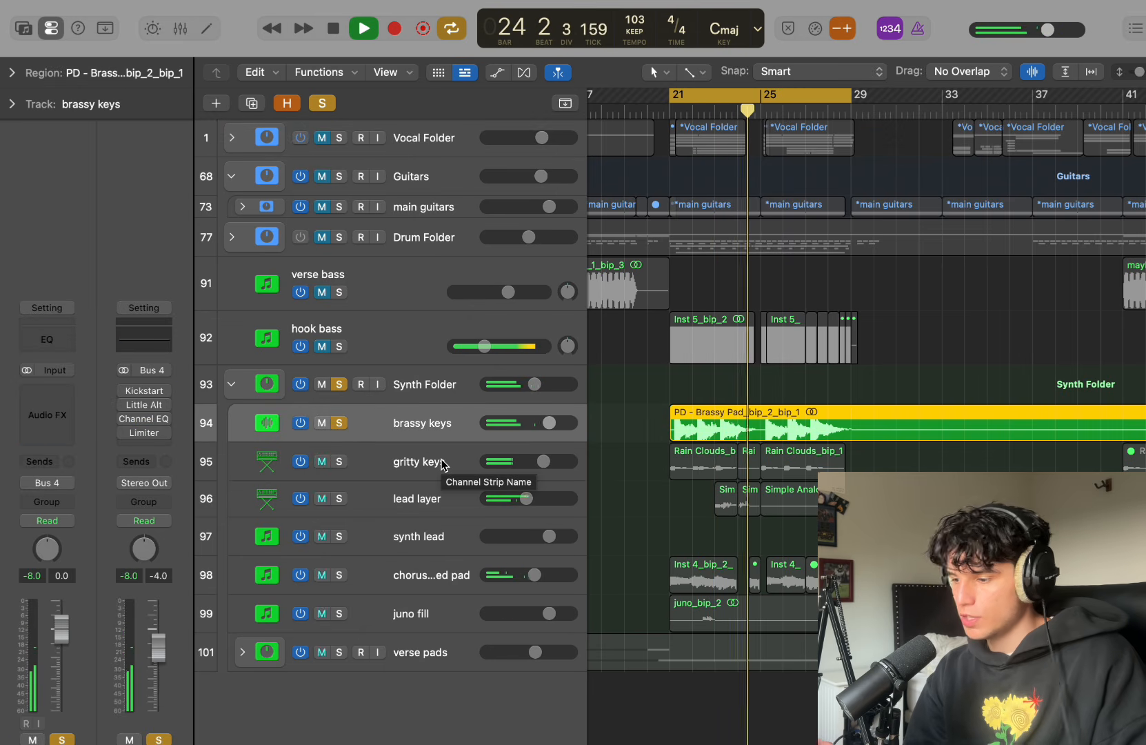
pyautogui.press('space')
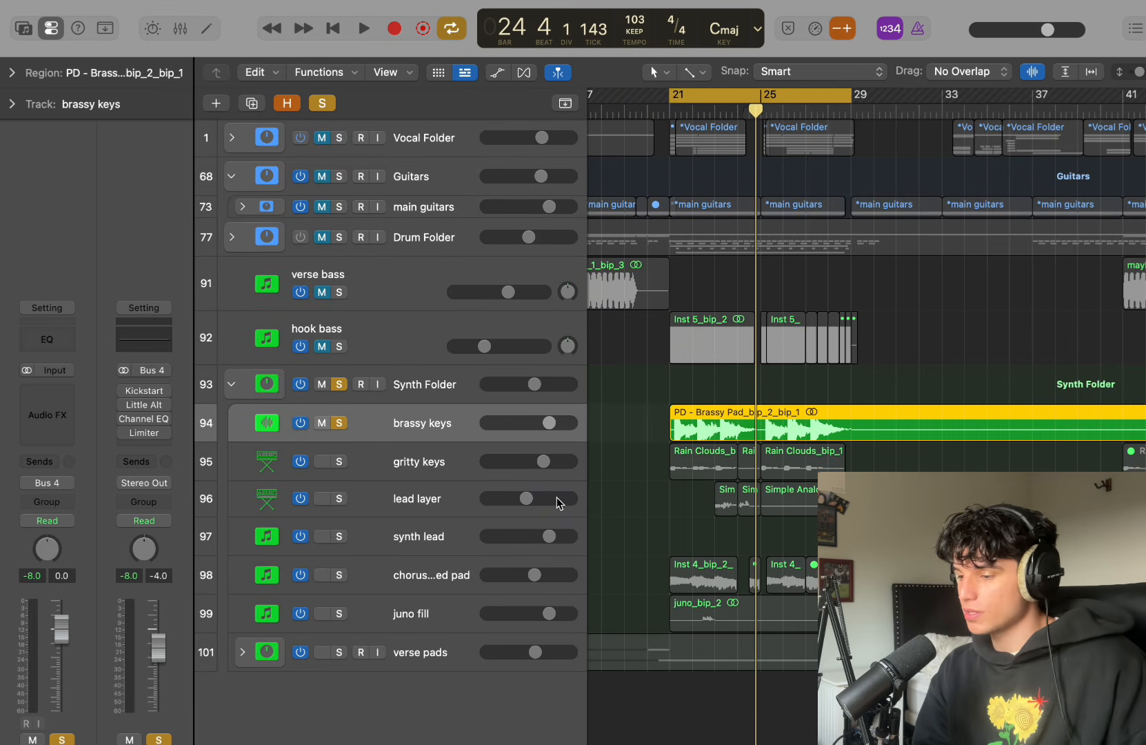
# Solo the gritty keys and audition them, bringing the brassy keys into the solo during playback
pyautogui.click(426, 446)
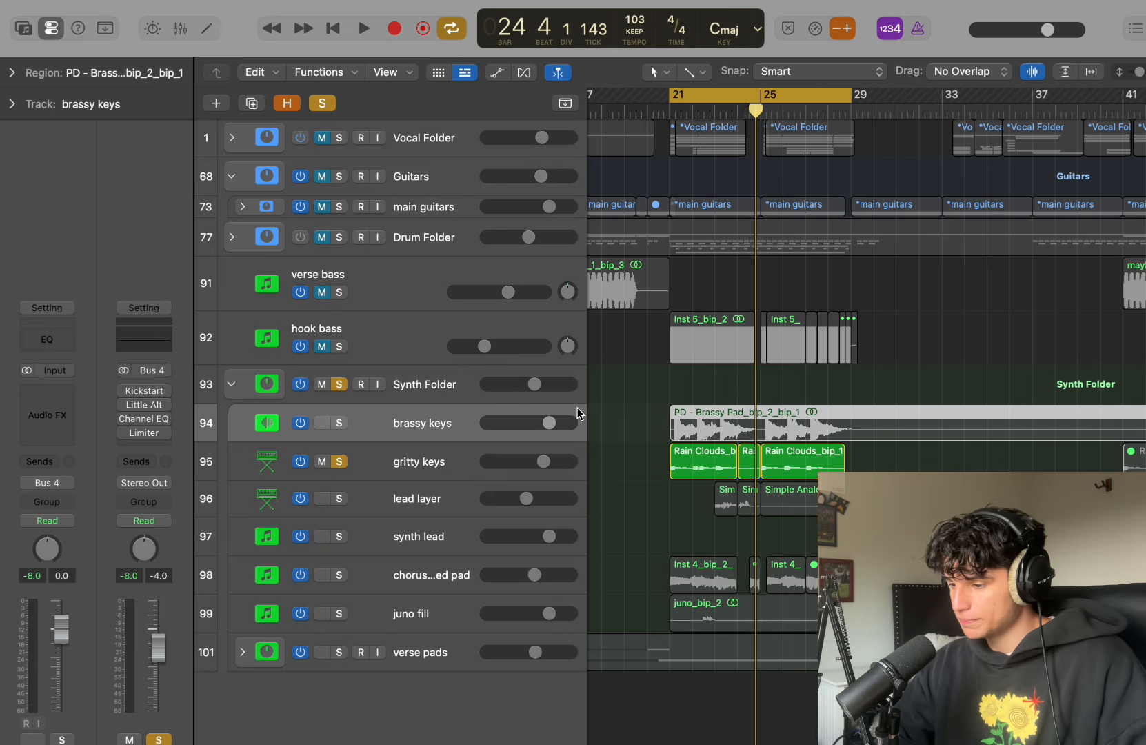
pyautogui.press('space')
pyautogui.click(535, 458)
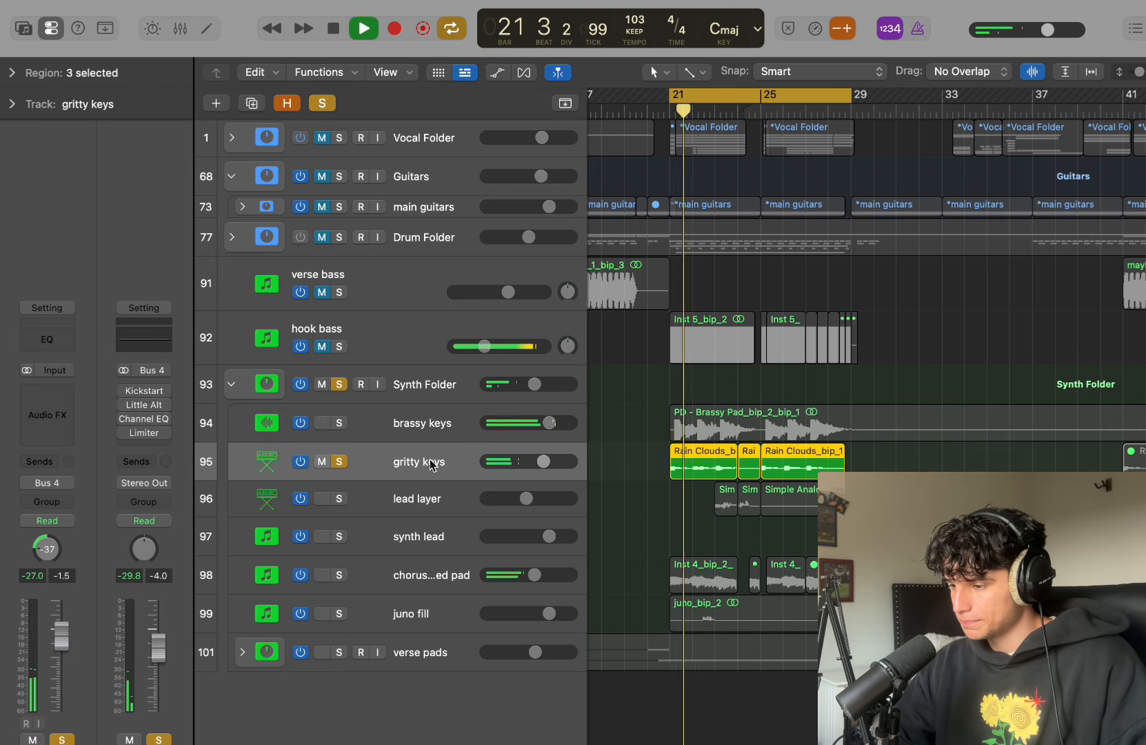
pyautogui.click(343, 424)
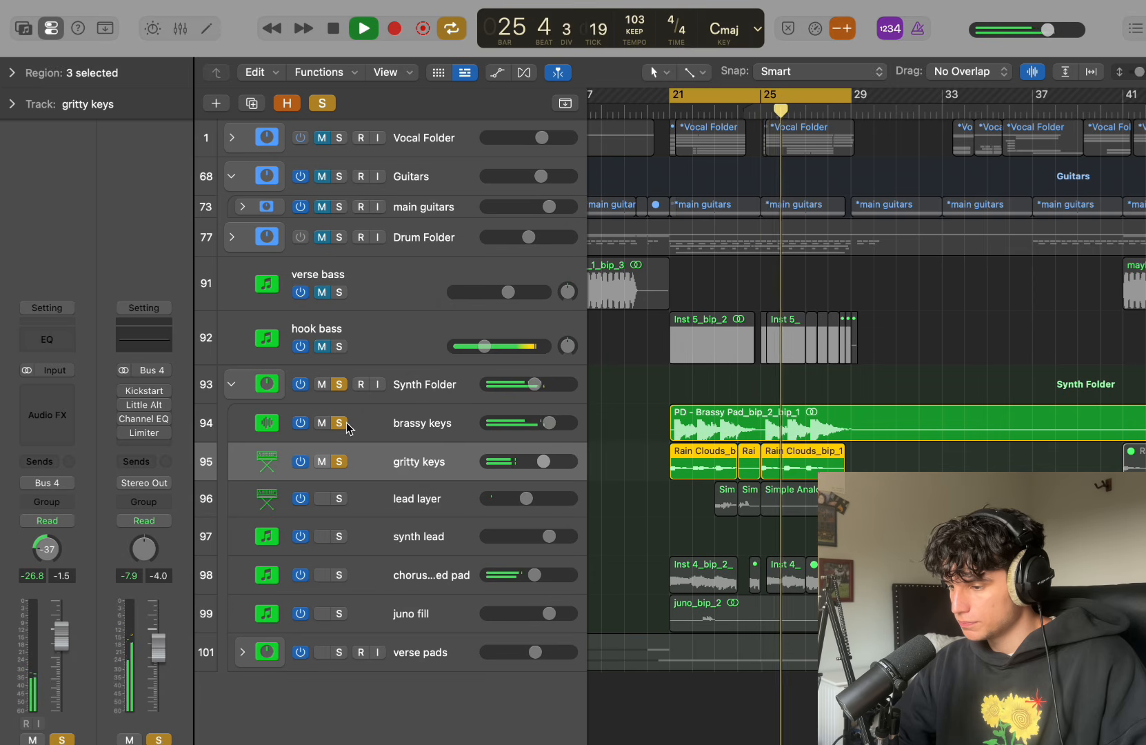
pyautogui.press('space')
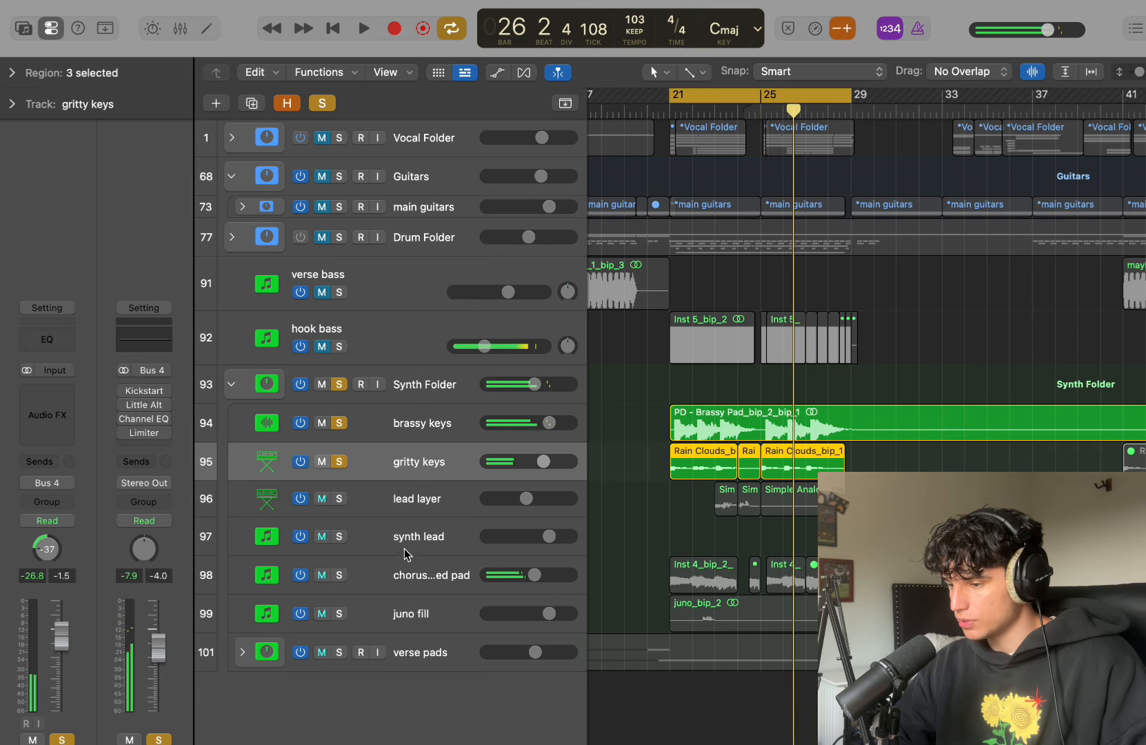
# Solo the lead layer track and audition it on its own in the hook
pyautogui.click(373, 497)
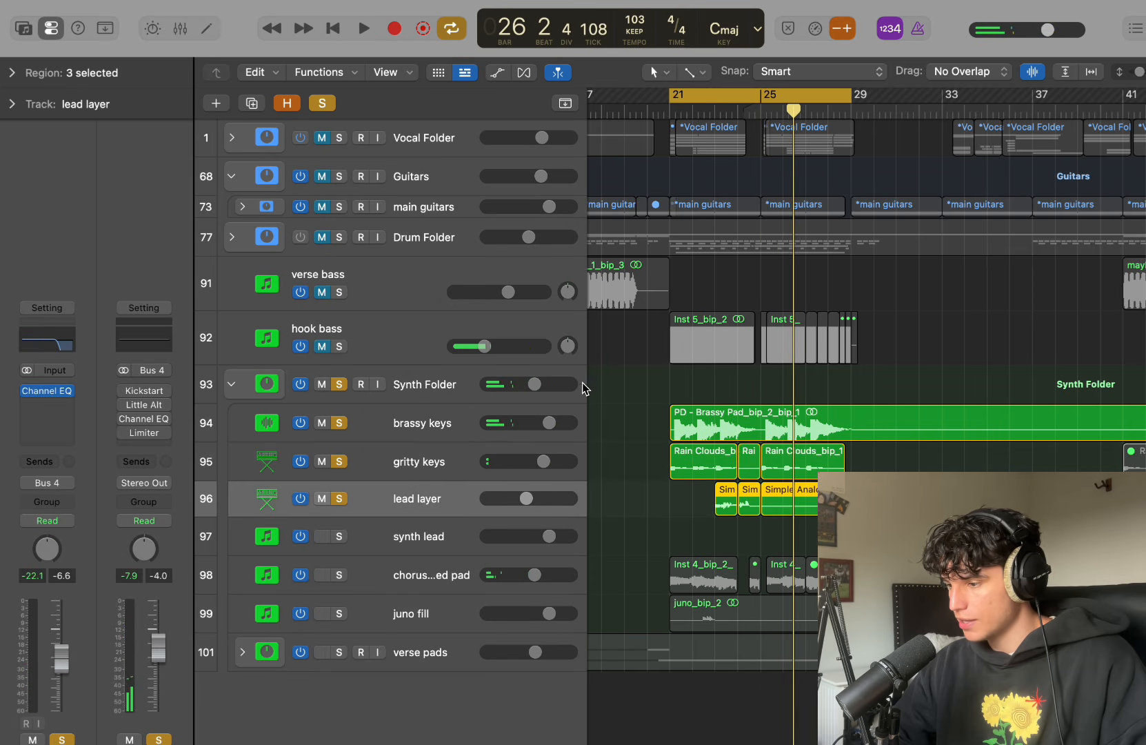
pyautogui.press('space')
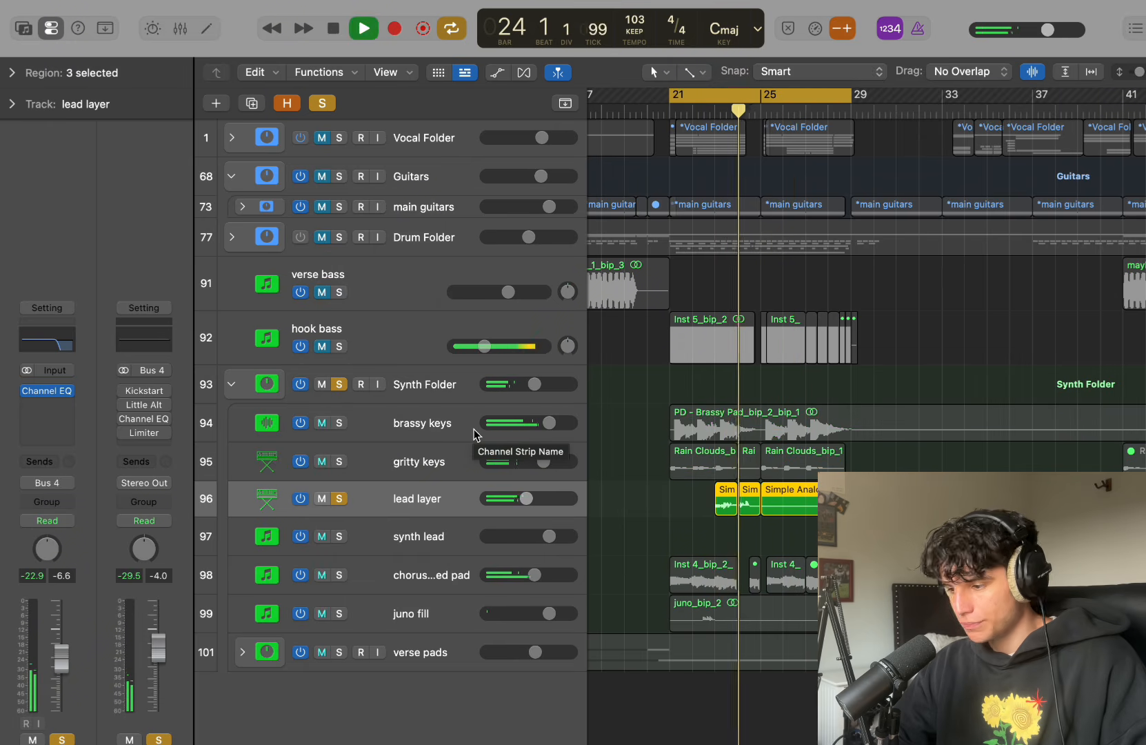
pyautogui.press('space')
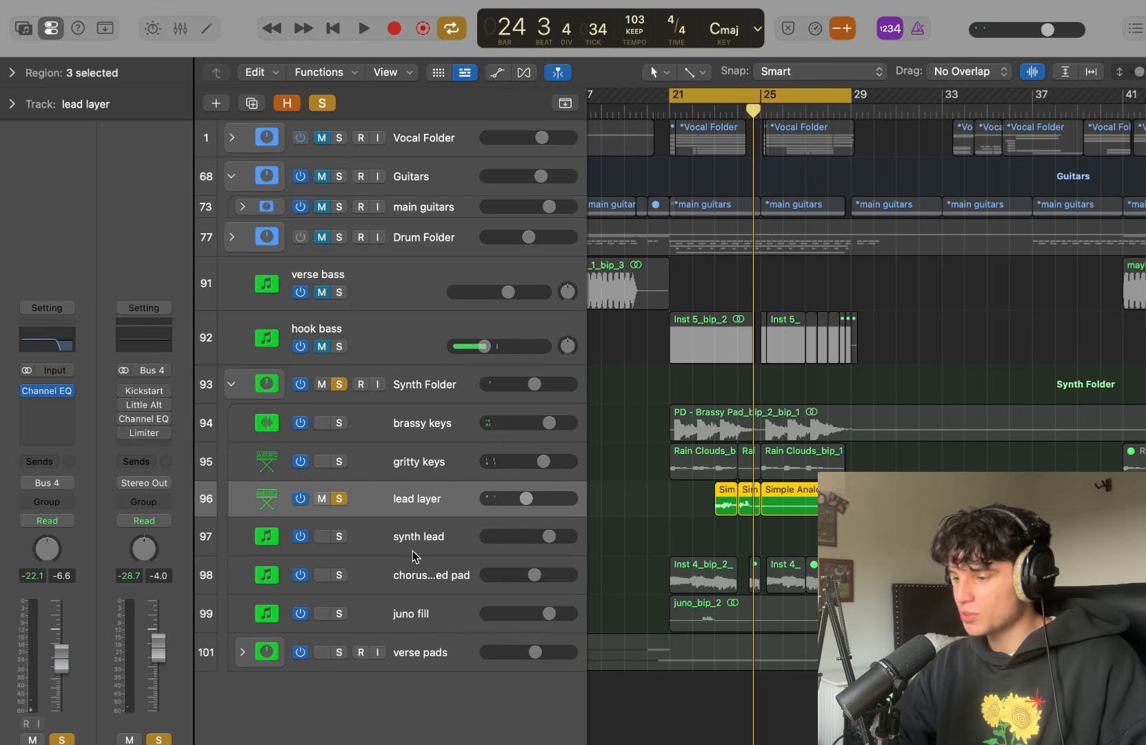
# Solo the chorus distorted pad and play the hook with its channel strip shown
pyautogui.click(340, 575)
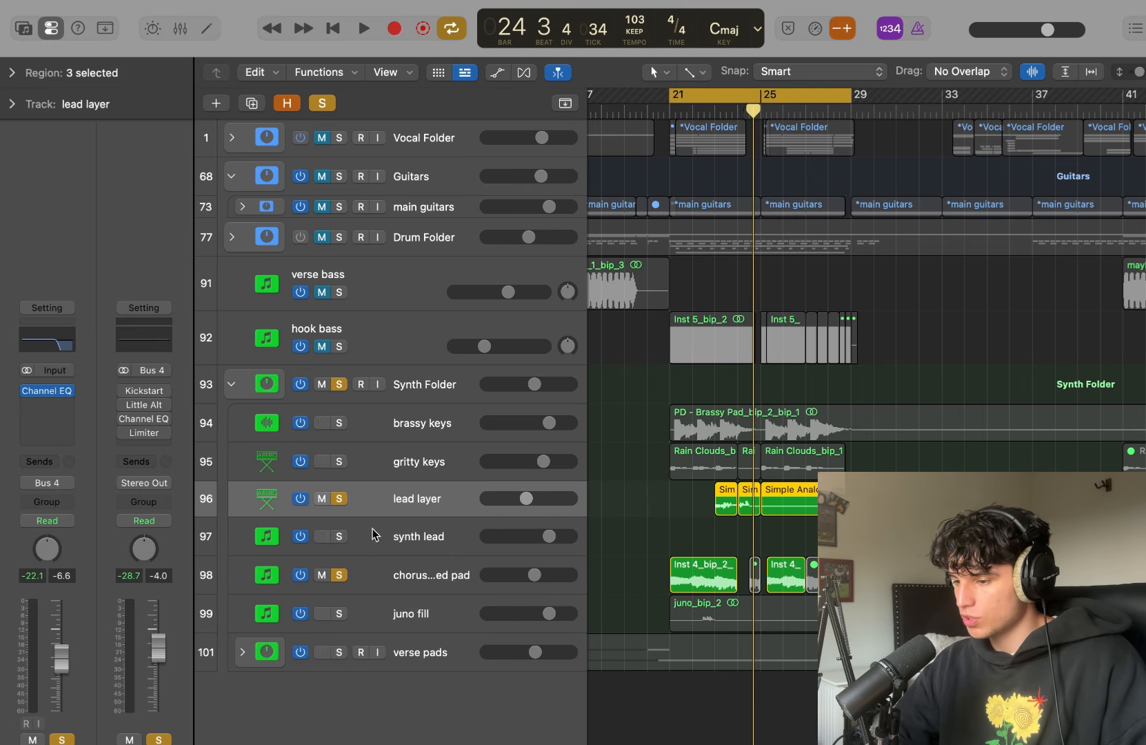
pyautogui.click(434, 579)
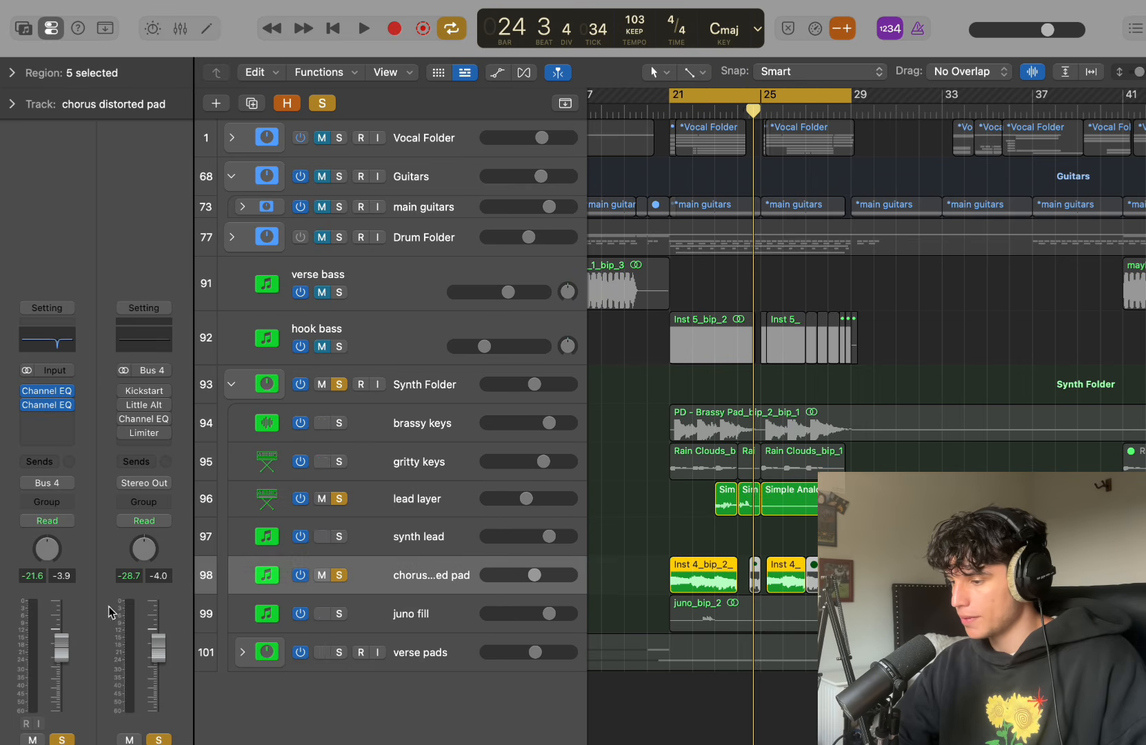
pyautogui.press('space')
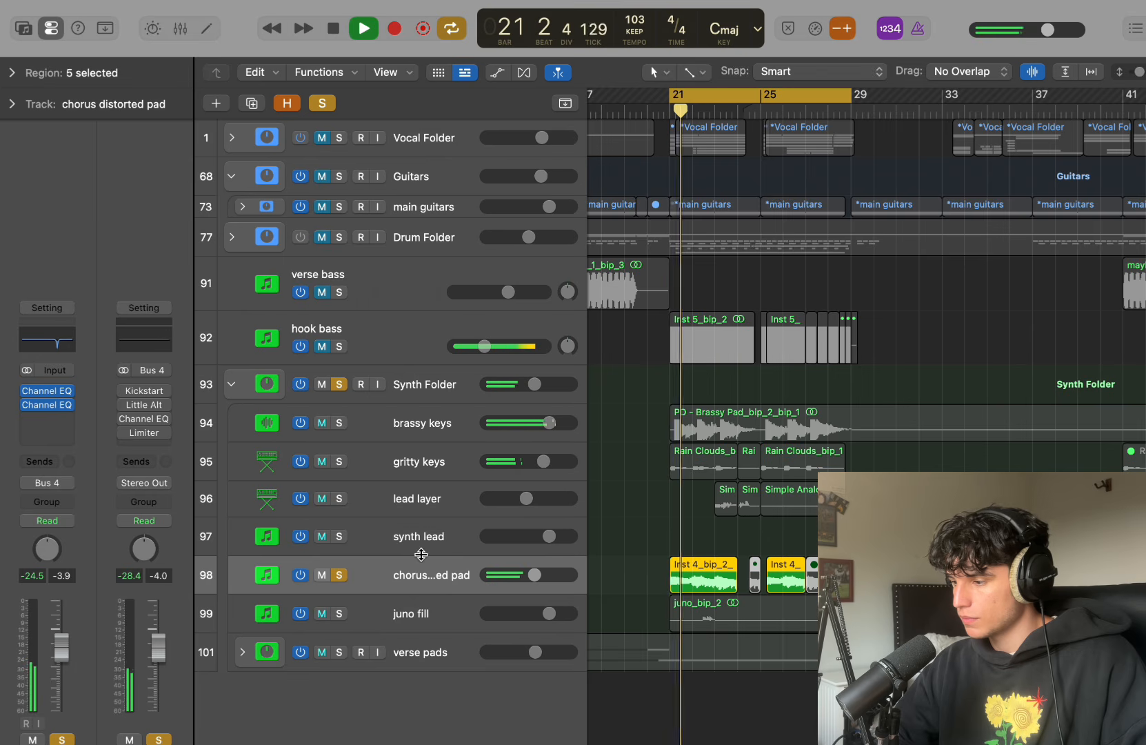
# Examine both Channel EQs on the chorus distorted pad during playback, closing each and stopping playback at the end
pyautogui.click(47, 392)
pyautogui.moveTo(1009, 454); pyautogui.dragTo(658, 274)
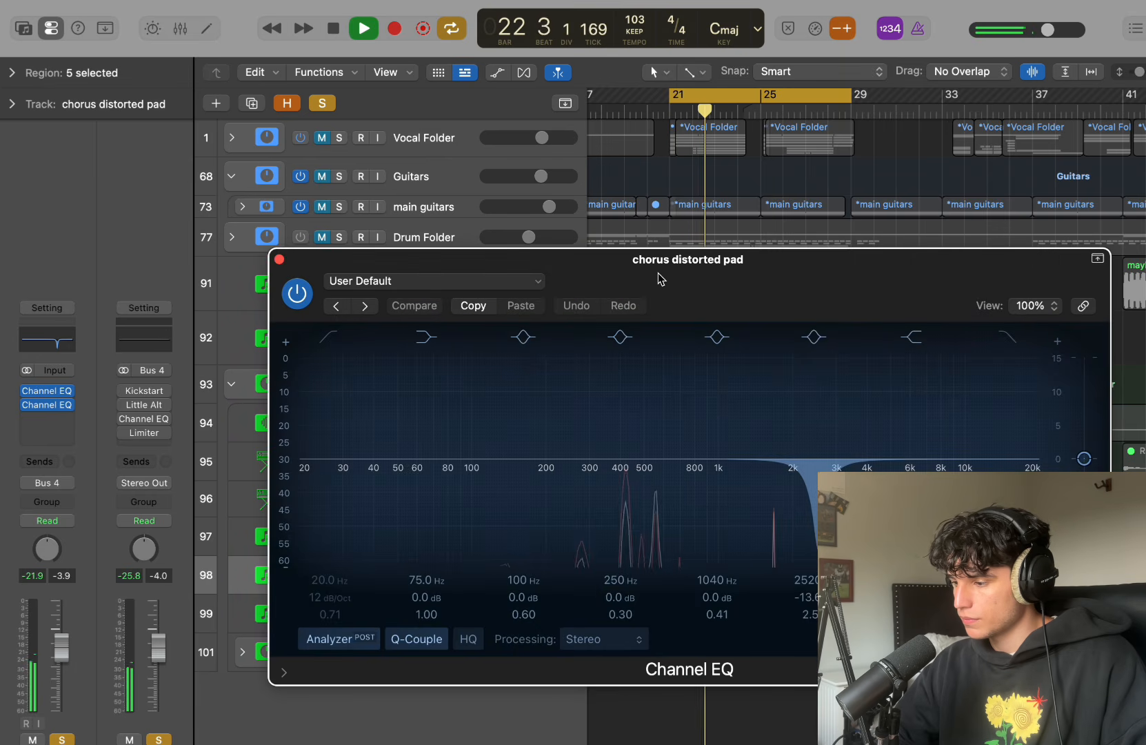
pyautogui.click(279, 260)
pyautogui.click(39, 405)
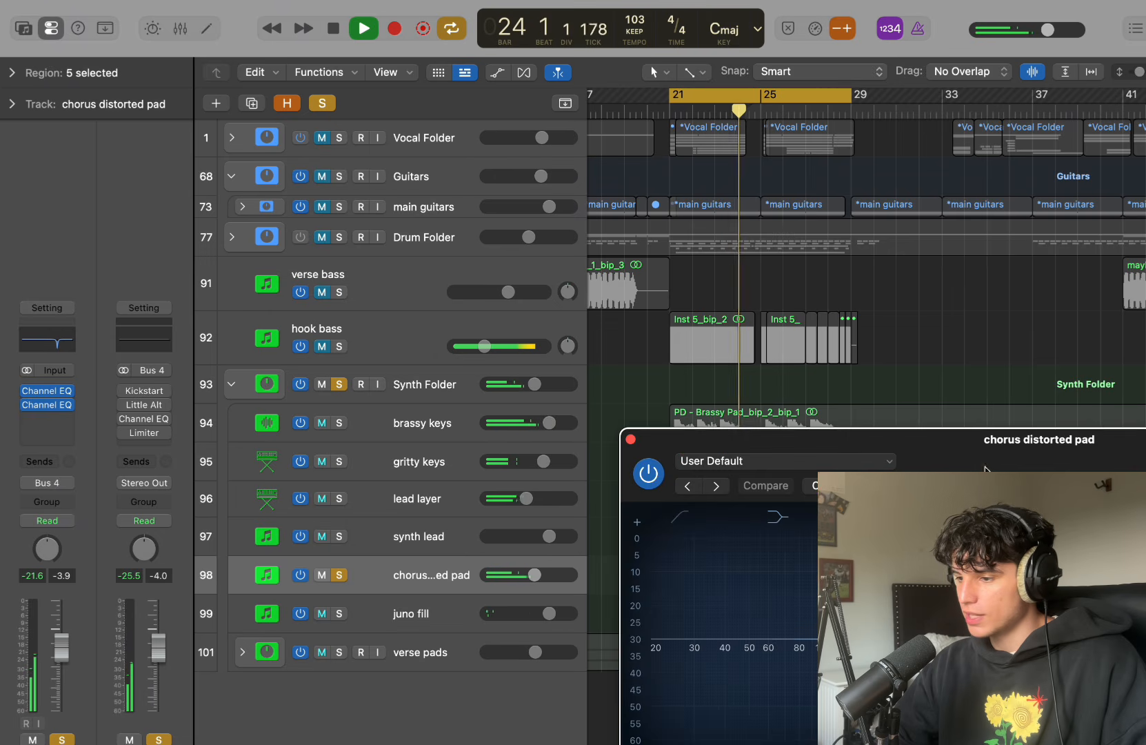
pyautogui.moveTo(990, 474); pyautogui.dragTo(570, 274)
pyautogui.click(213, 238)
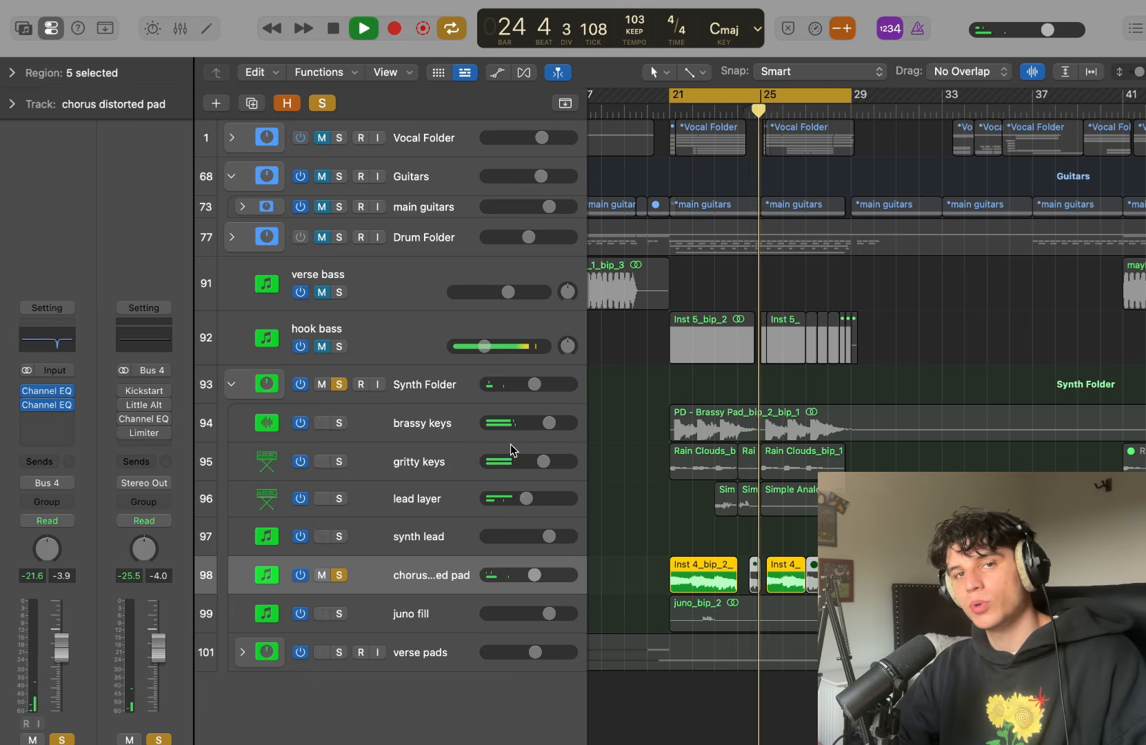
pyautogui.press('space')
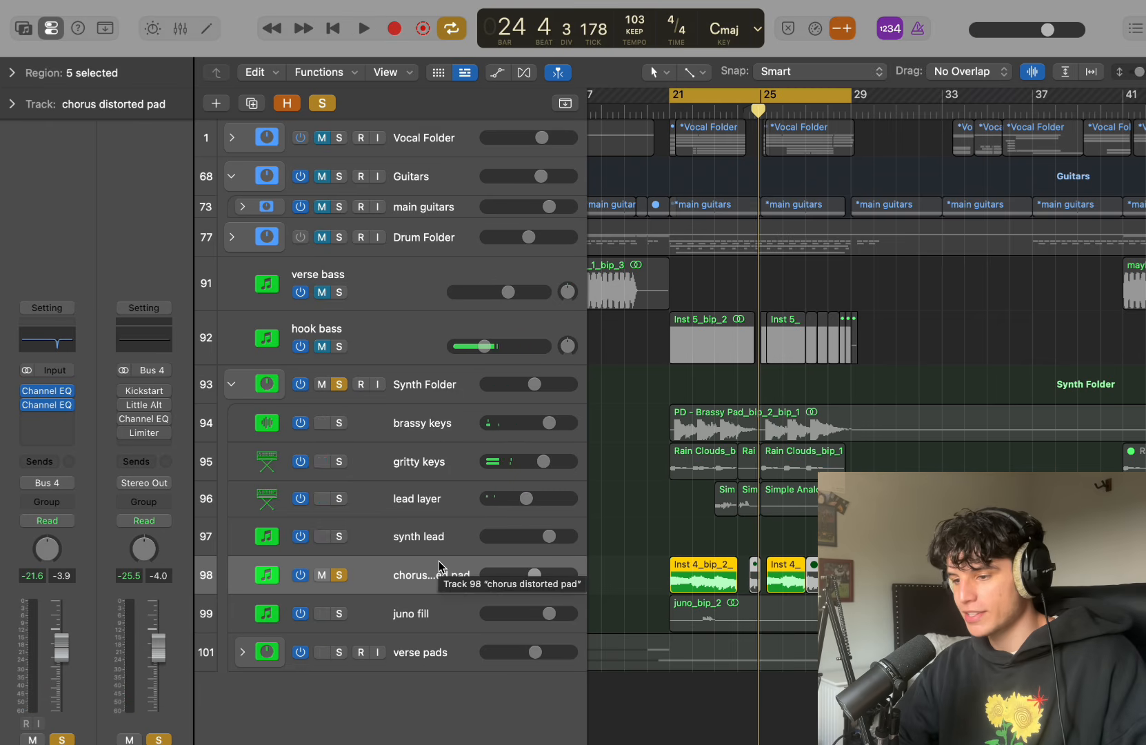
# Insert Little AlterBoy after the two Channel EQs on the chorus distorted pad and open its window
pyautogui.click(46, 418)
pyautogui.write('li')
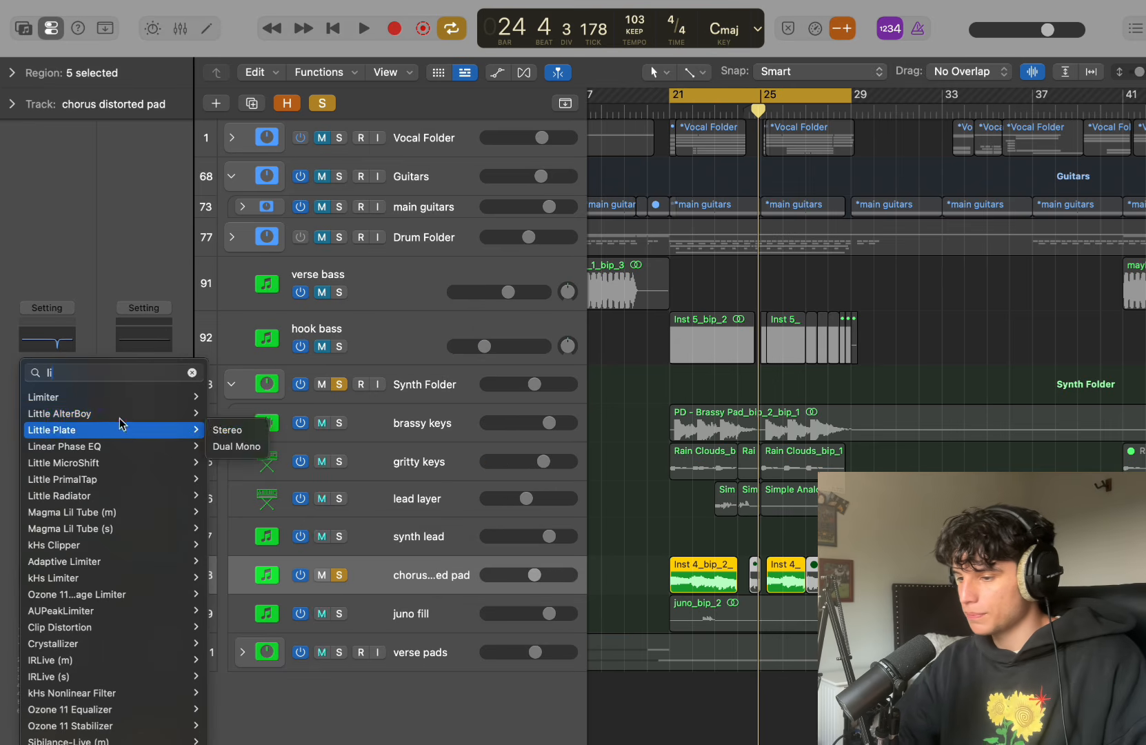
pyautogui.click(243, 413)
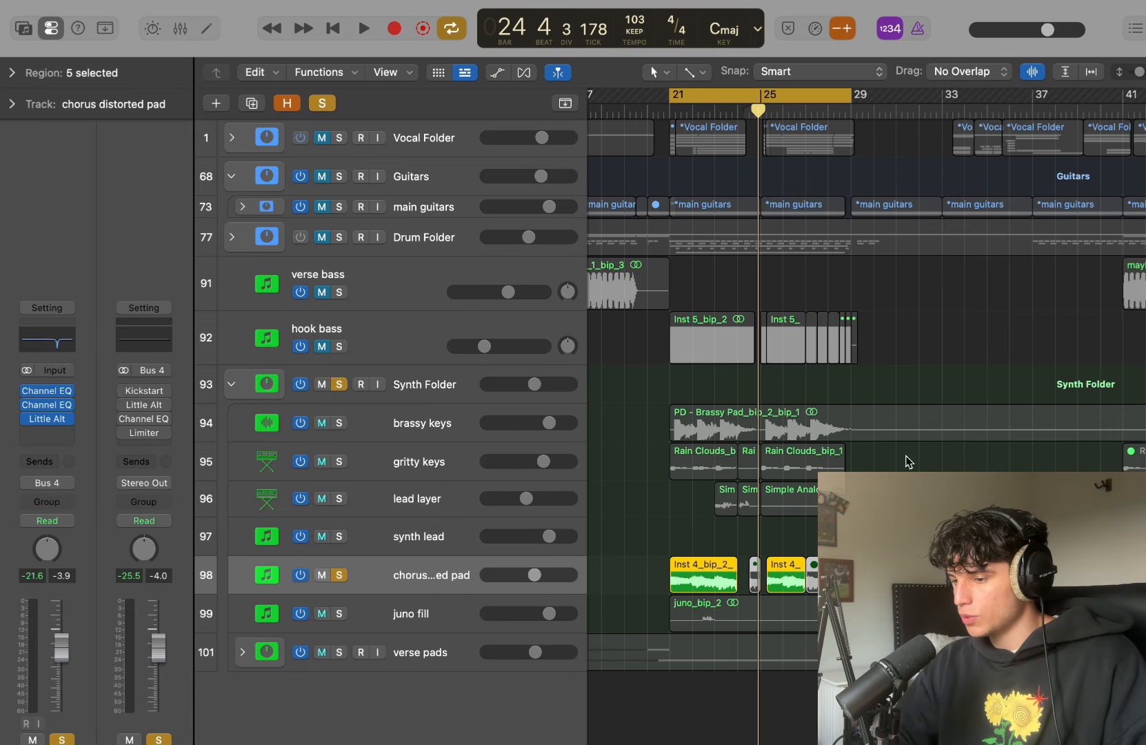
pyautogui.click(46, 425)
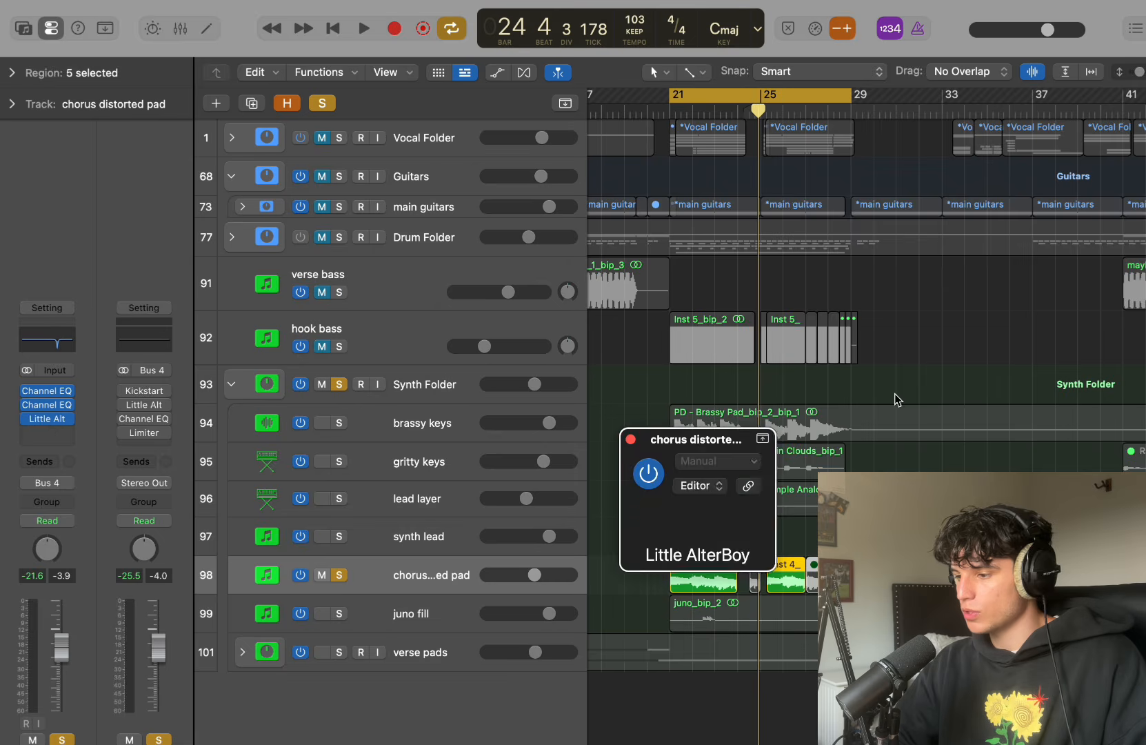
pyautogui.moveTo(983, 445); pyautogui.dragTo(486, 178)
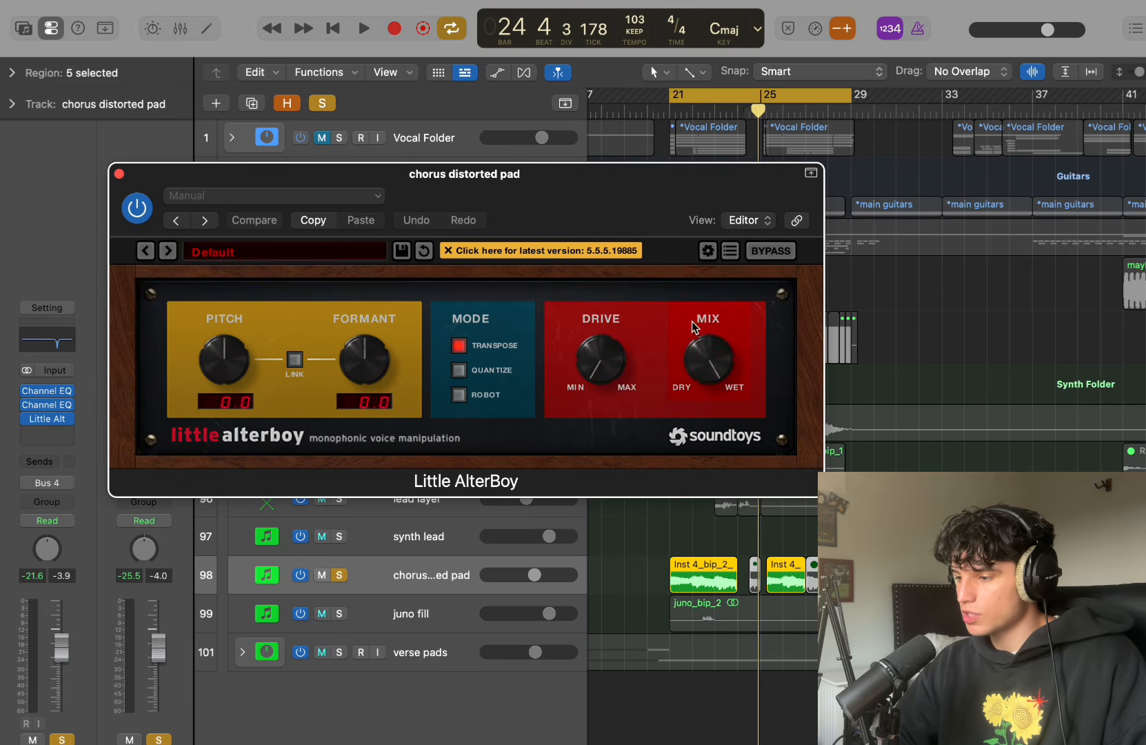
# Try Little AlterBoy's Drive at maximum, return it to minimum and close the plug-in window
pyautogui.moveTo(585, 365); pyautogui.dragTo(590, 314)
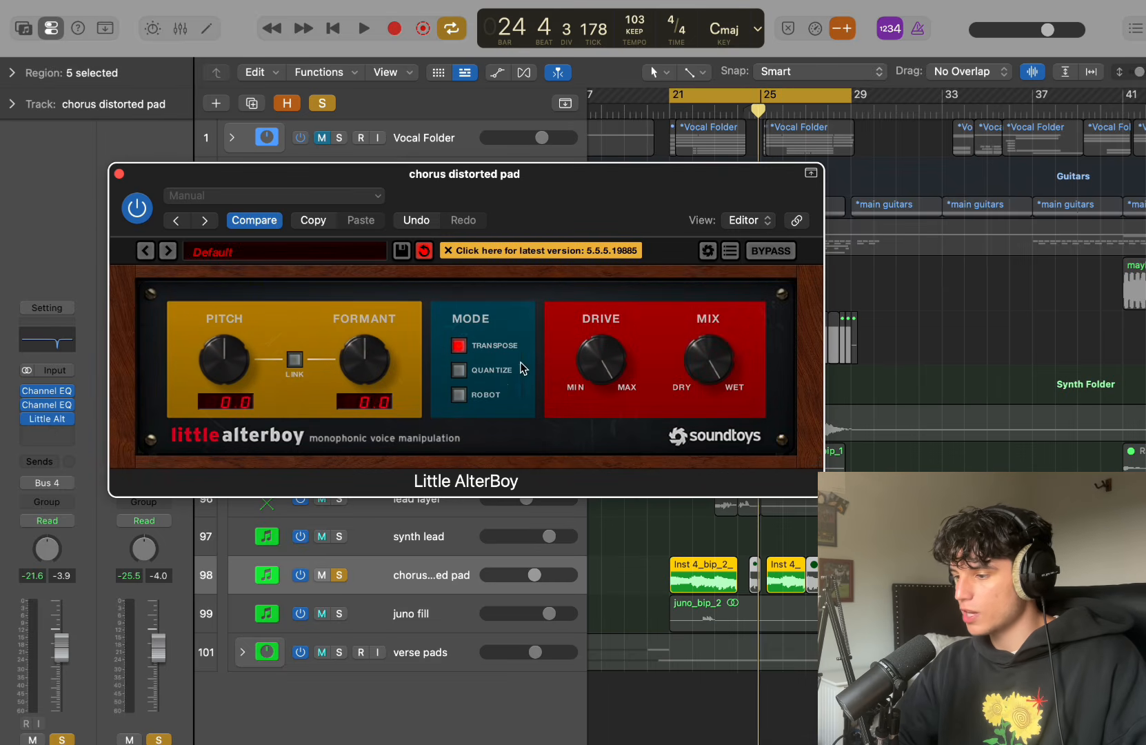
pyautogui.moveTo(657, 432); pyautogui.dragTo(657, 430)
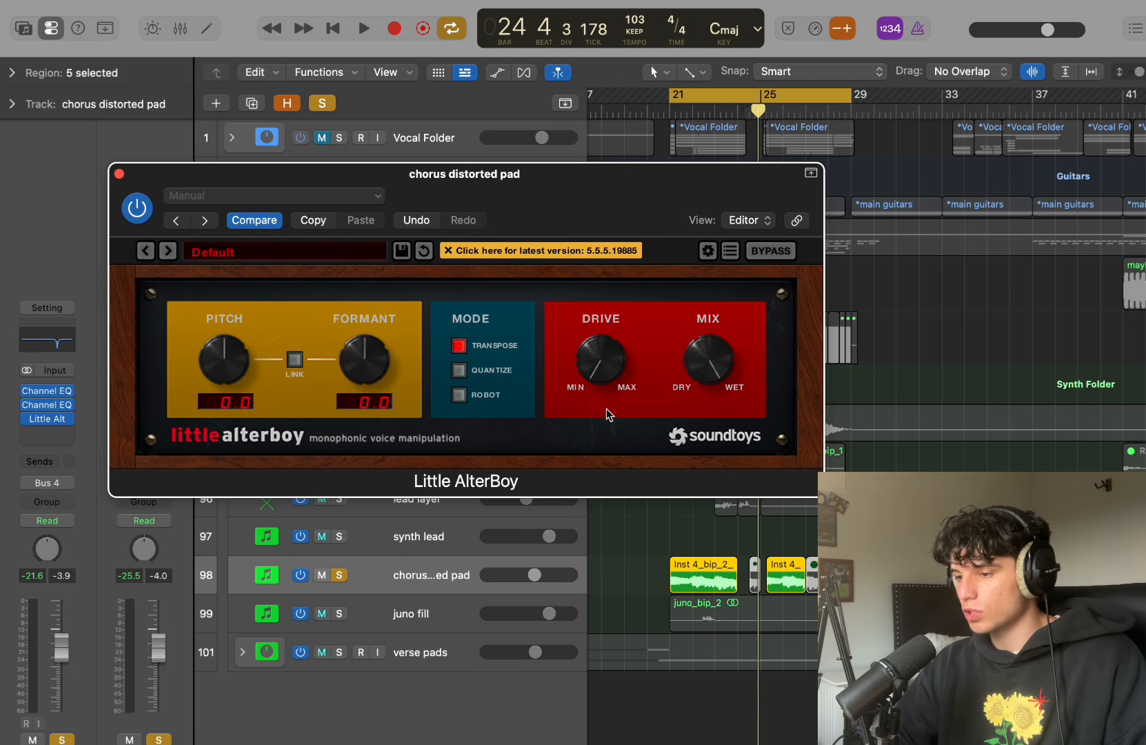
pyautogui.click(119, 174)
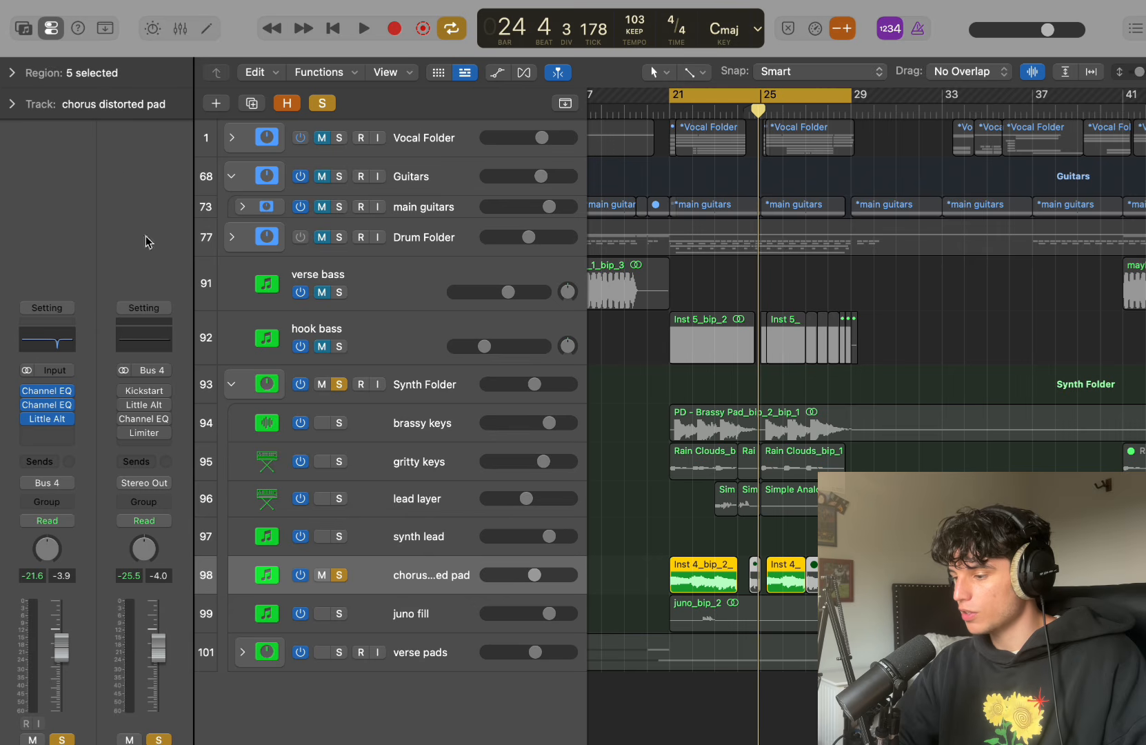
# Make the chorus distorted pad track slightly taller and take it out of solo
pyautogui.moveTo(635, 575); pyautogui.dragTo(814, 575)
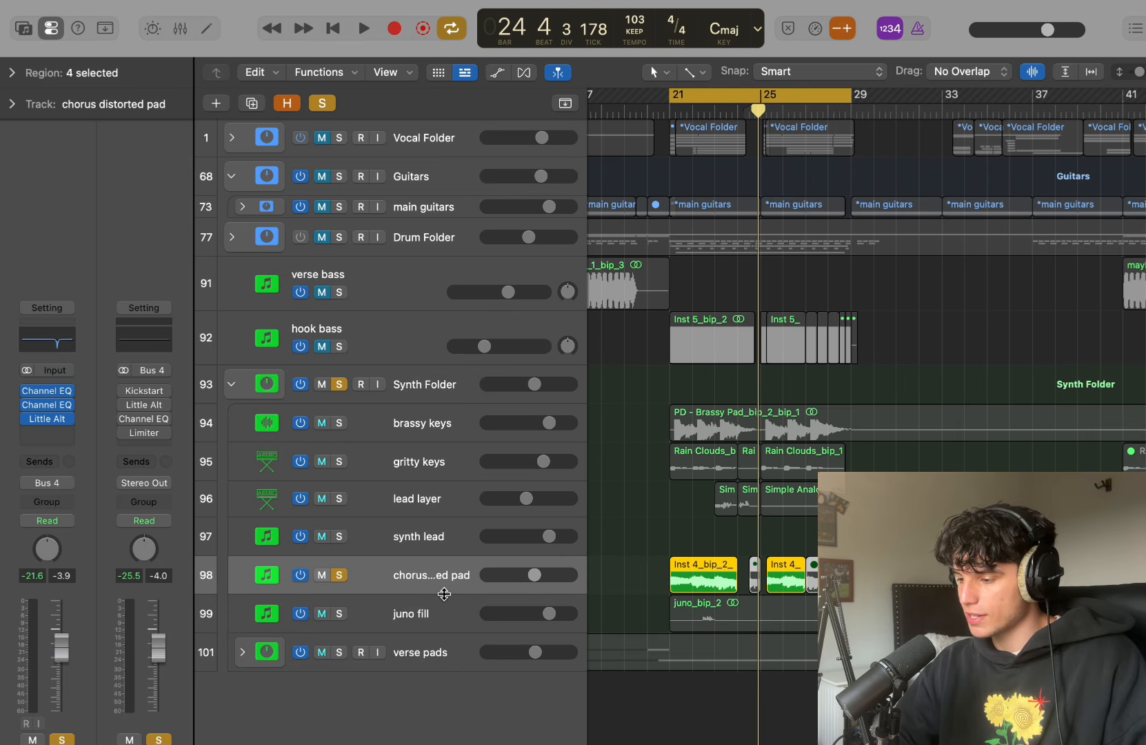
pyautogui.moveTo(449, 596); pyautogui.dragTo(447, 601)
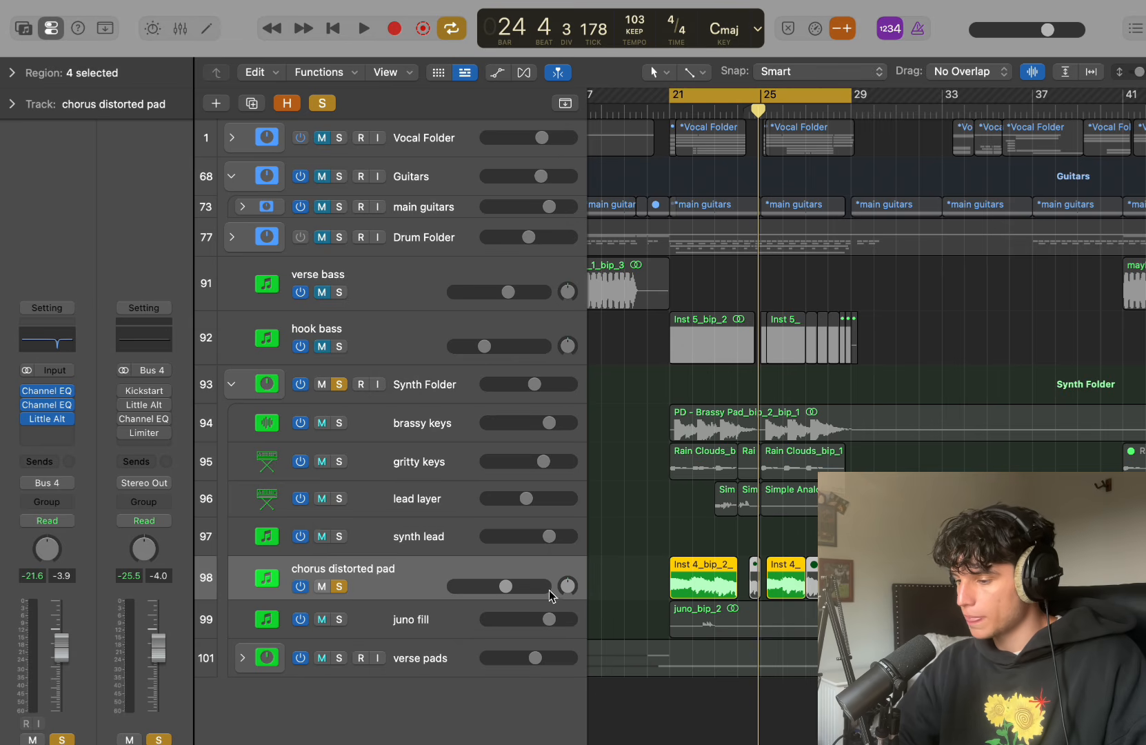
pyautogui.click(338, 586)
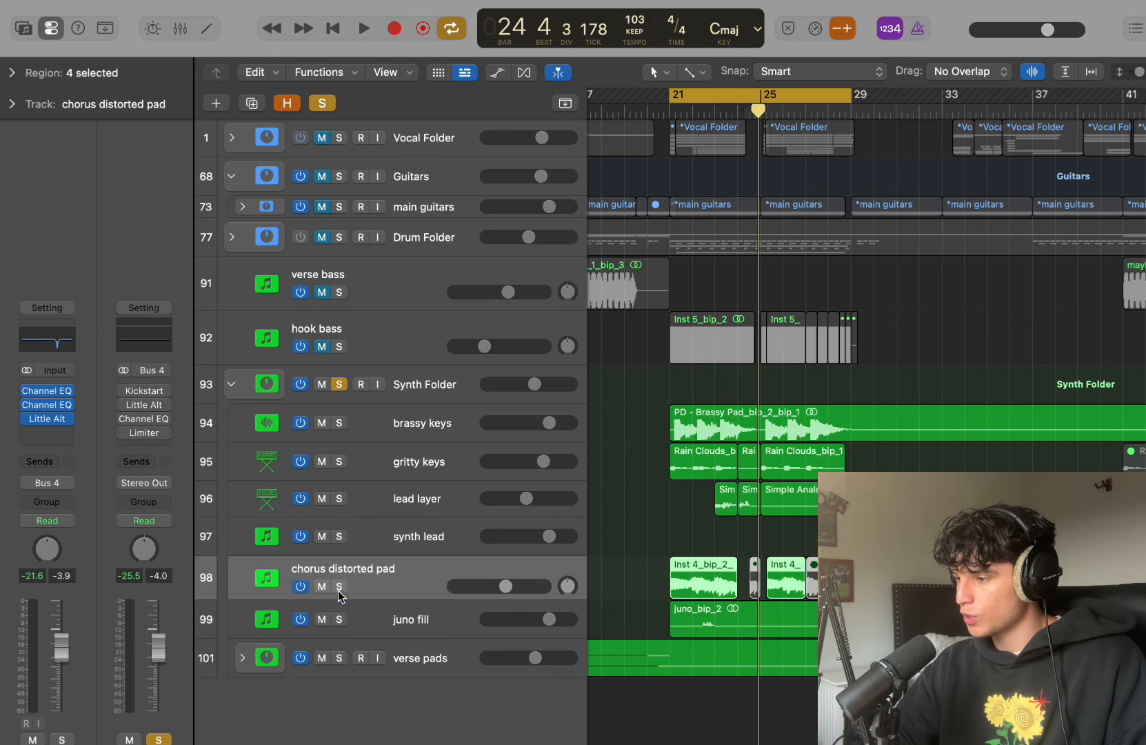
# Solo the juno fill track and audition it in the hook
pyautogui.click(338, 619)
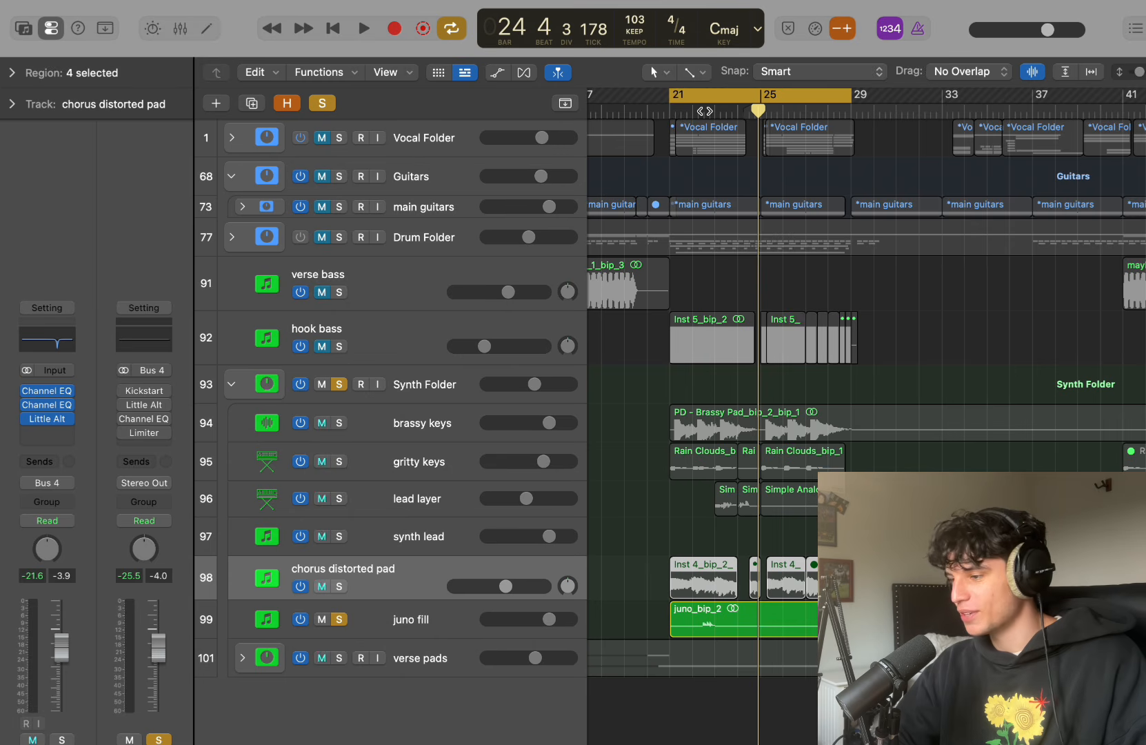
pyautogui.press('space')
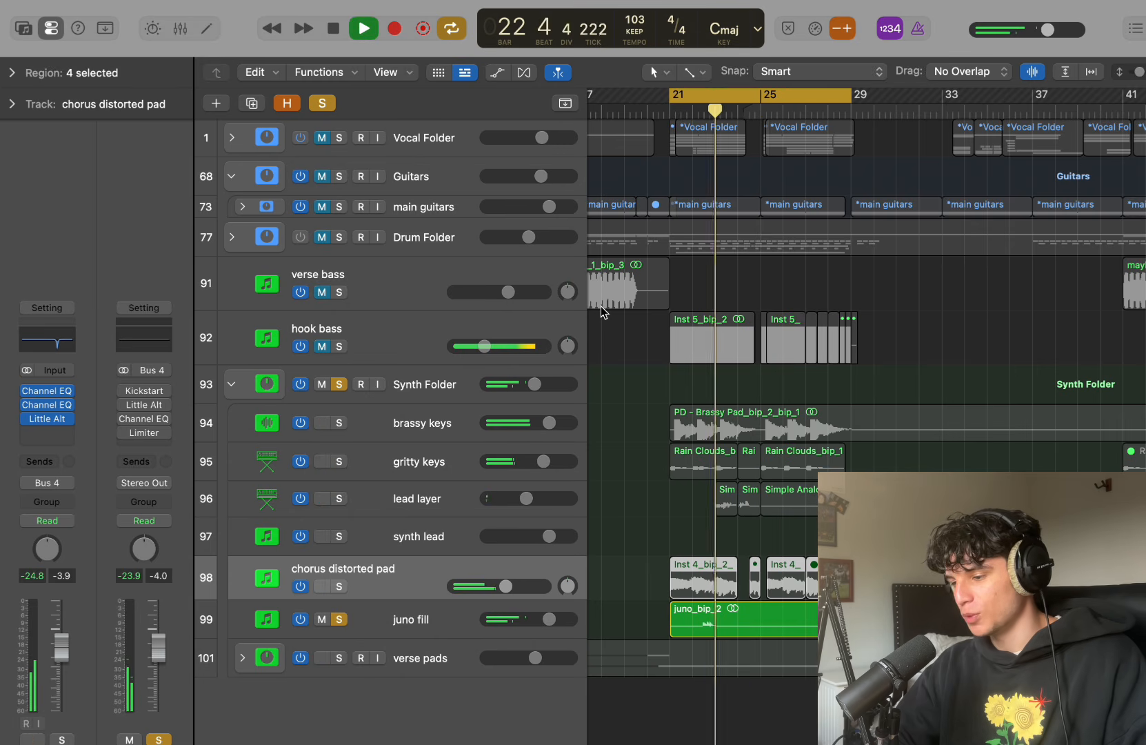
pyautogui.press('space')
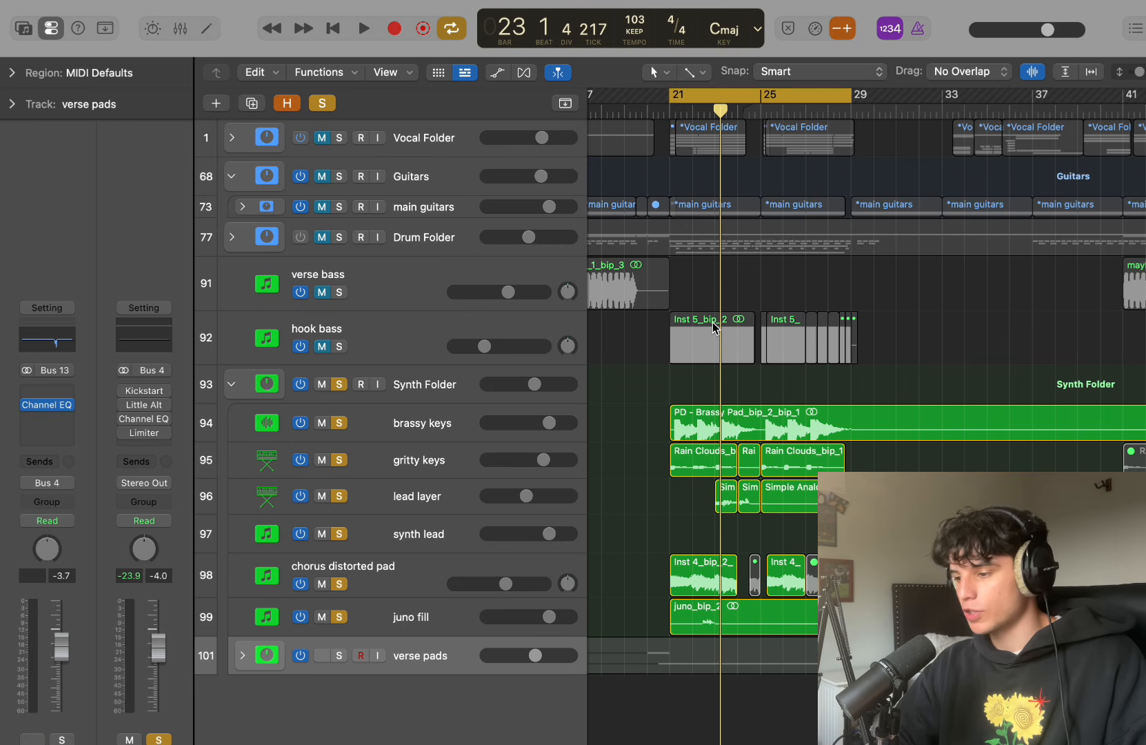
# Solo the synth tracks from brassy keys through juno fill, check their channel strips and audition them together
pyautogui.click(439, 418)
pyautogui.click(440, 458)
pyautogui.click(441, 498)
pyautogui.click(441, 535)
pyautogui.click(442, 614)
pyautogui.press('space')
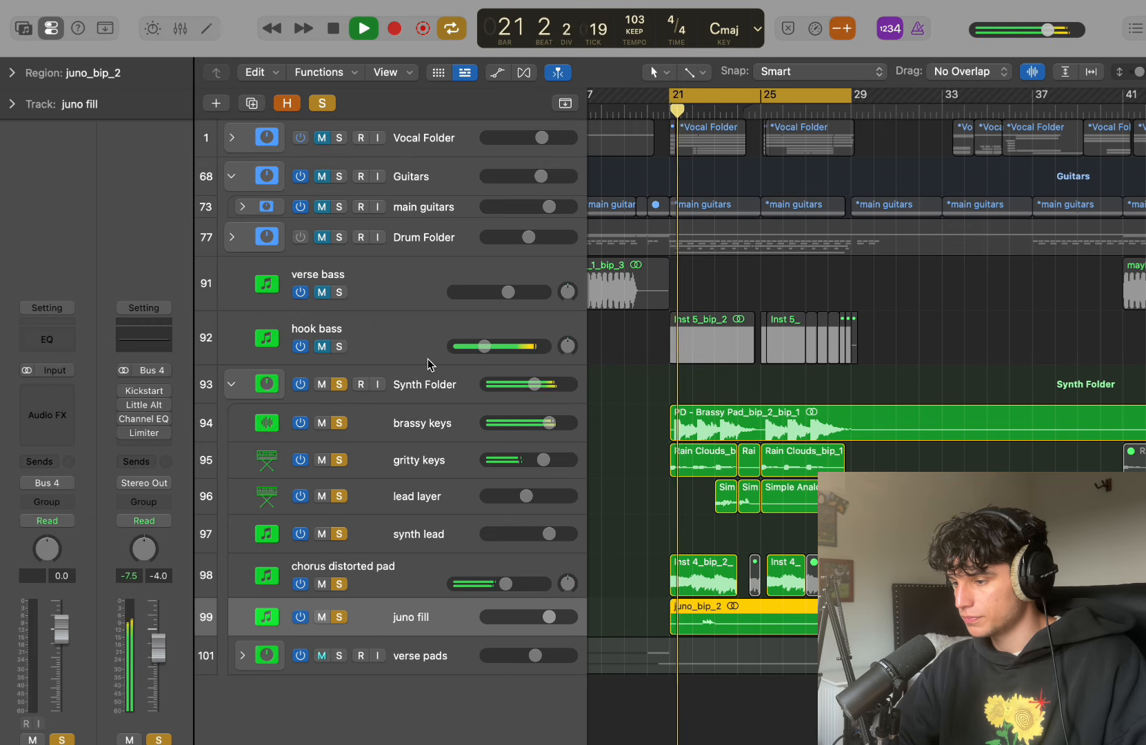
pyautogui.click(440, 383)
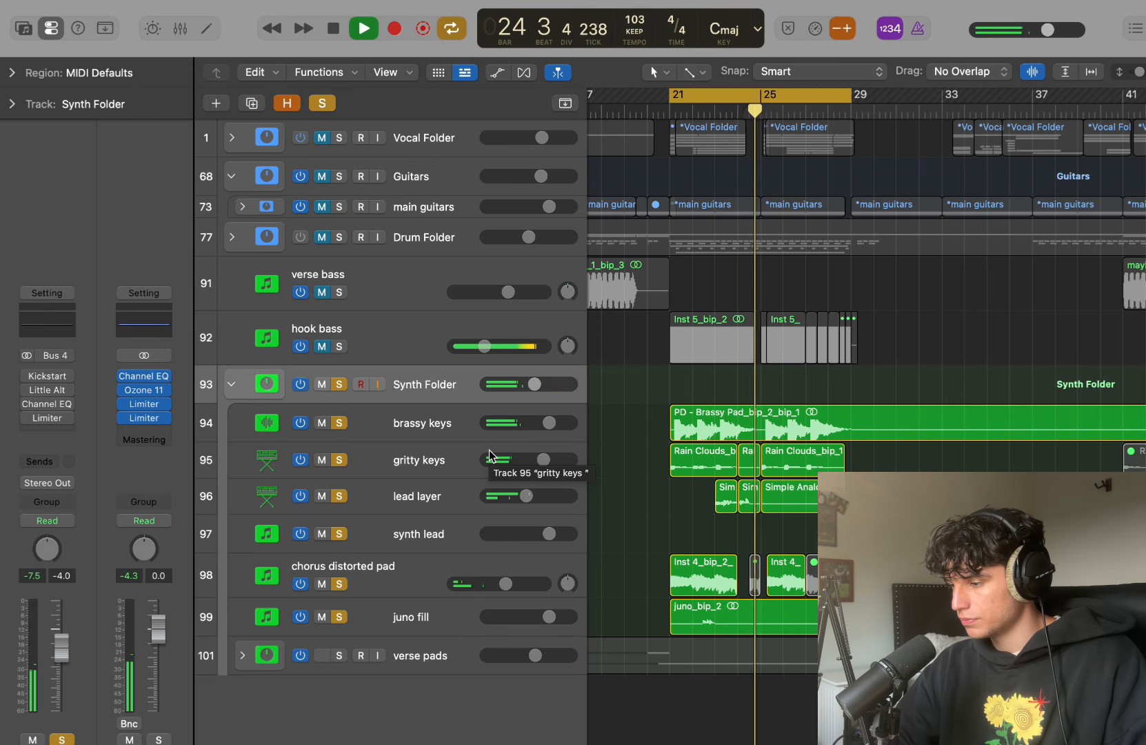
pyautogui.press('space')
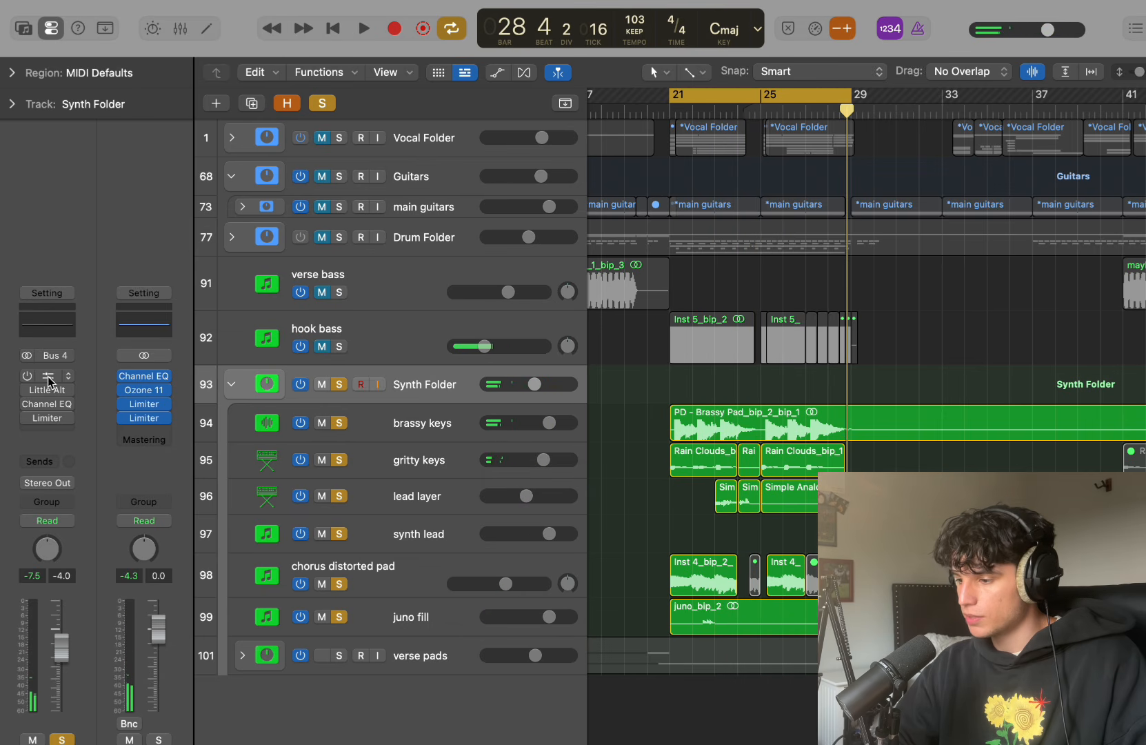
pyautogui.click(47, 376)
pyautogui.moveTo(871, 428); pyautogui.dragTo(631, 154)
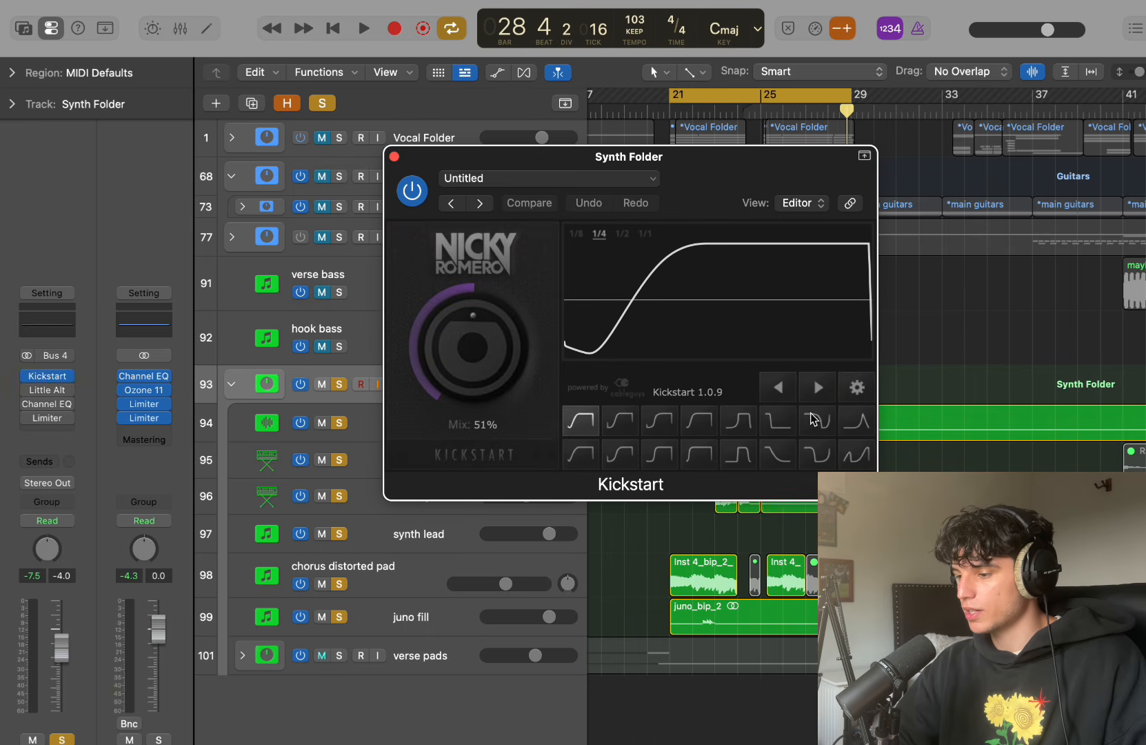
# Close Kickstart and open the Synth Folder's Little AlterBoy in clear view to examine its pitch, formant, drive and mix settings
pyautogui.click(394, 157)
pyautogui.click(47, 393)
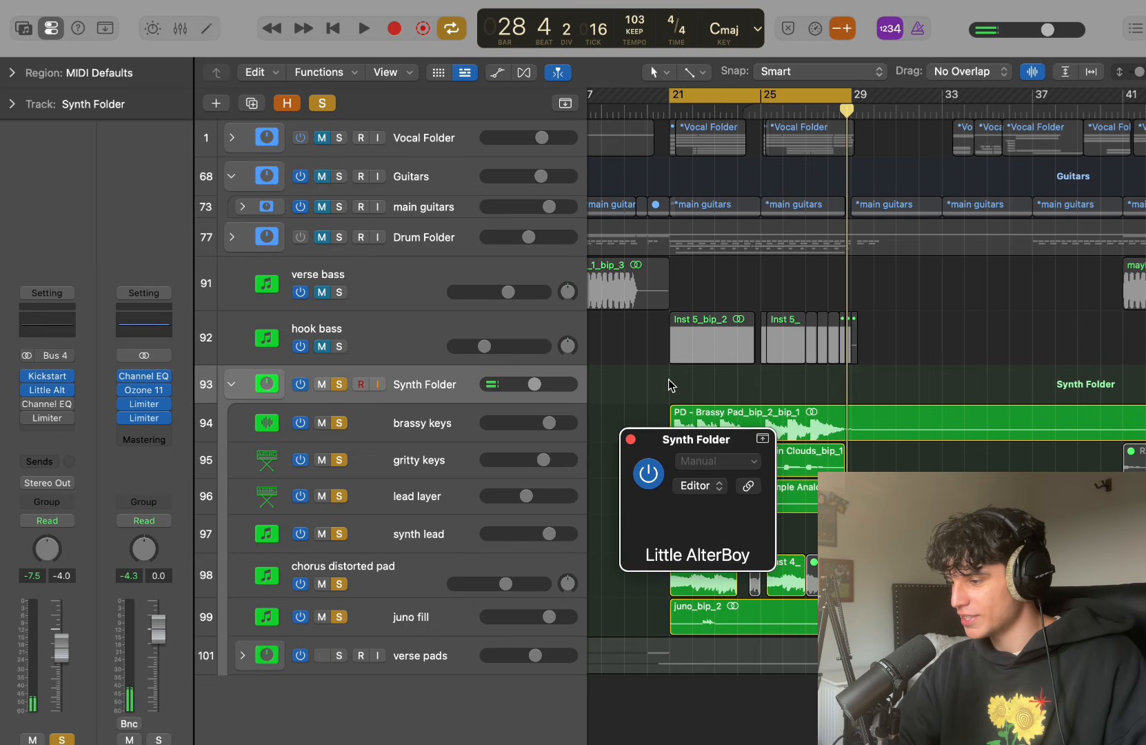
pyautogui.moveTo(862, 441); pyautogui.dragTo(435, 196)
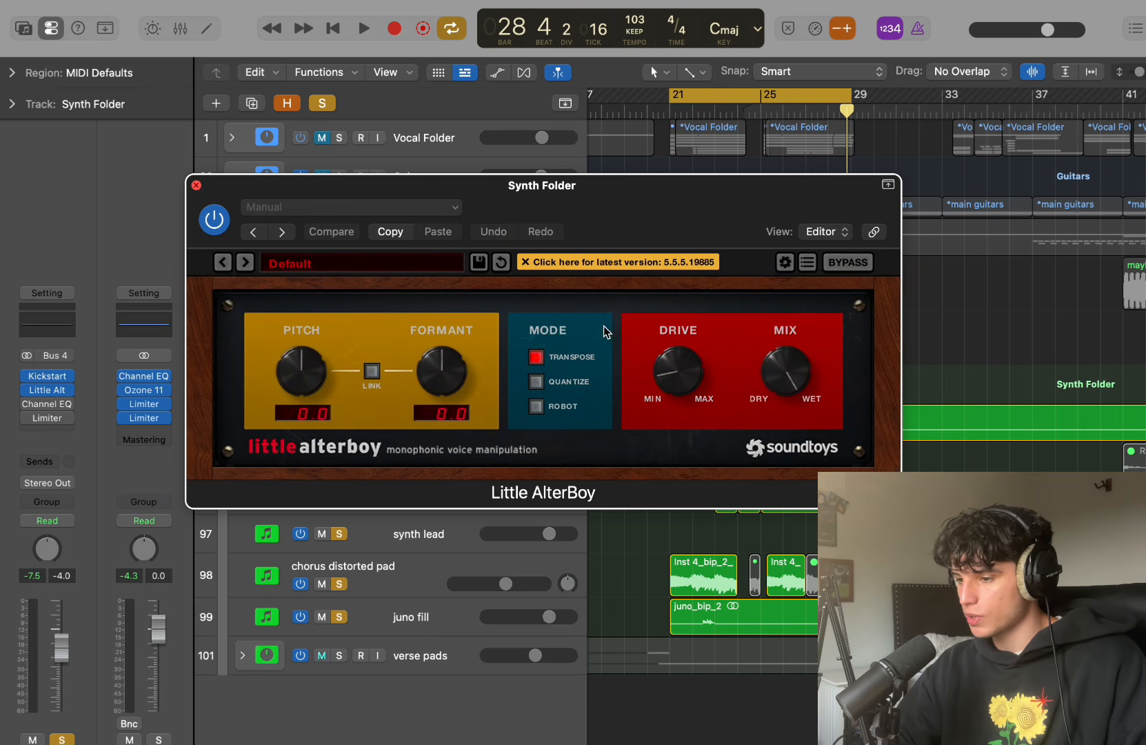
pyautogui.click(197, 185)
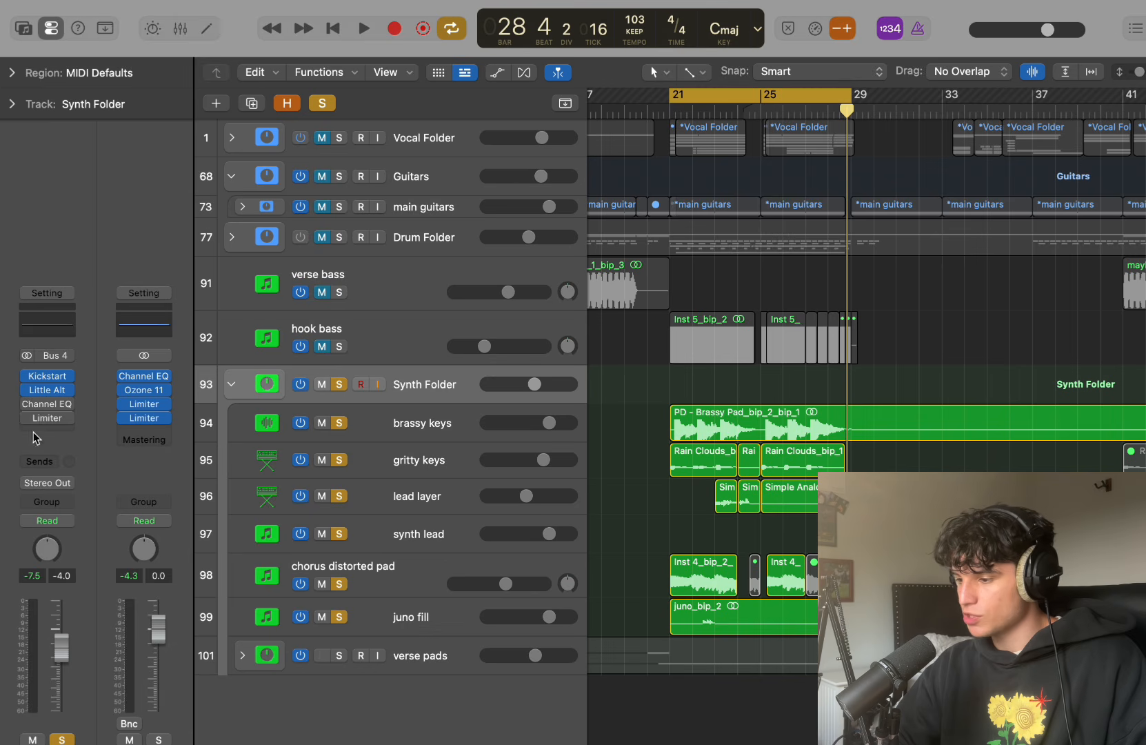
# Inspect the Synth Folder's Channel EQ and Limiter in turn, and play the hook to audition the processed synths
pyautogui.click(48, 406)
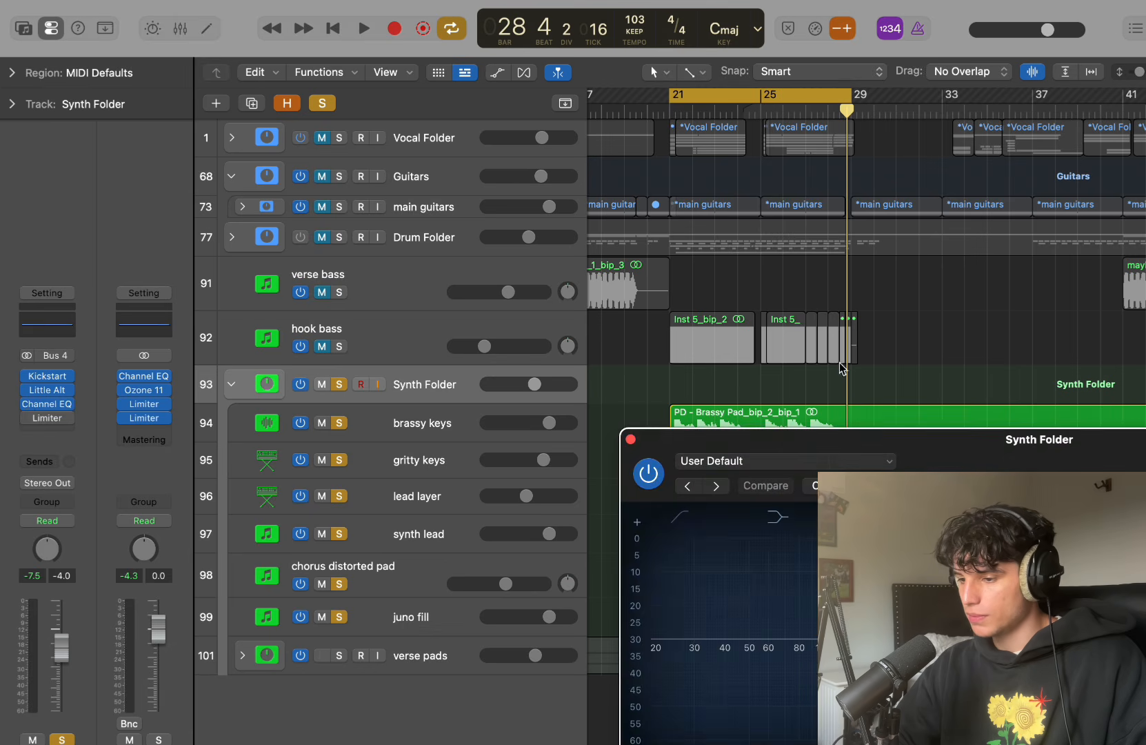
pyautogui.click(630, 438)
pyautogui.click(45, 418)
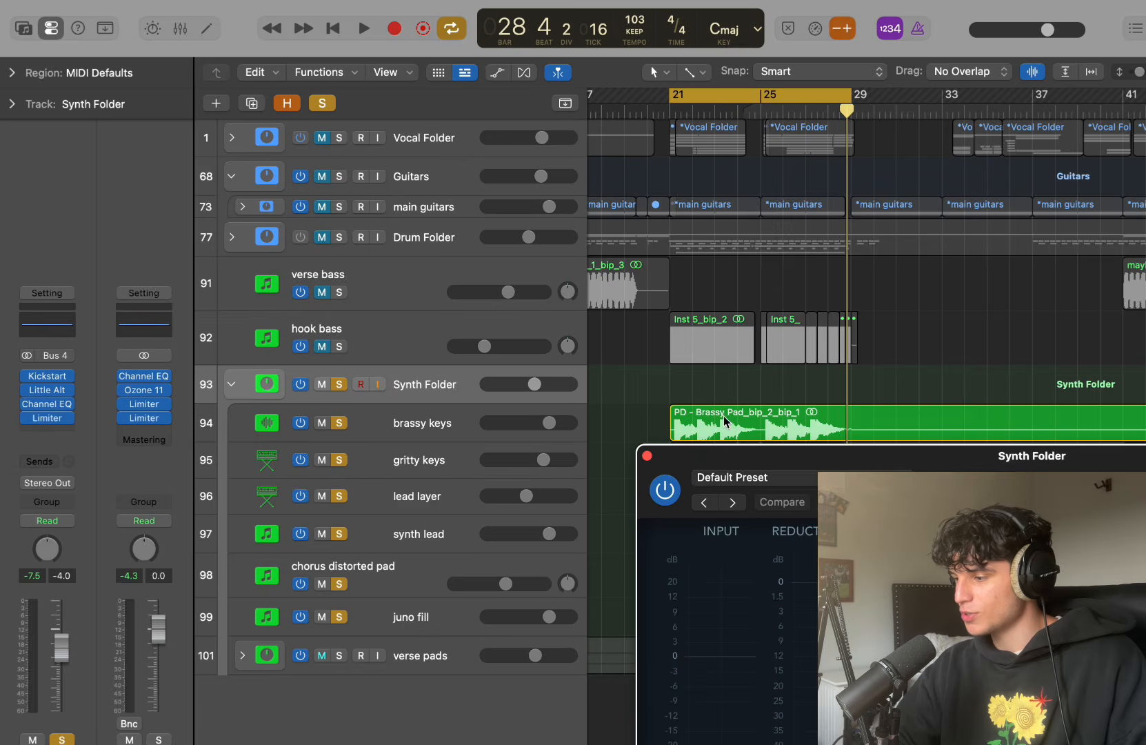
pyautogui.moveTo(942, 466); pyautogui.dragTo(622, 247)
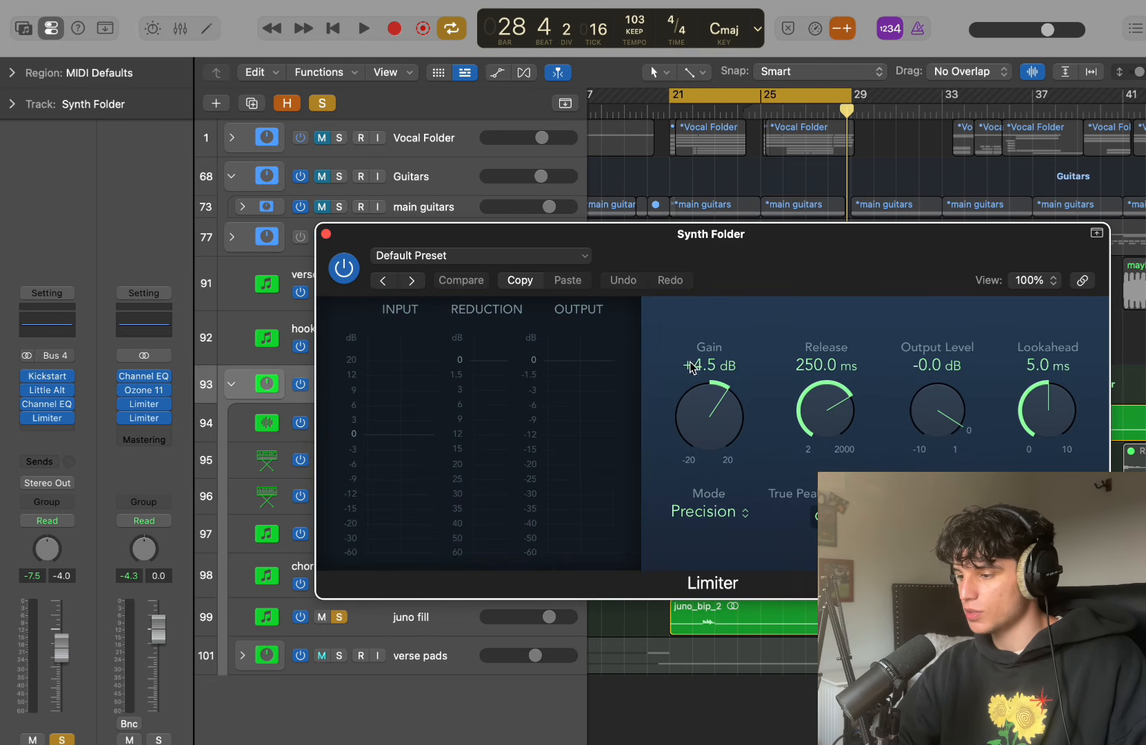
pyautogui.click(326, 233)
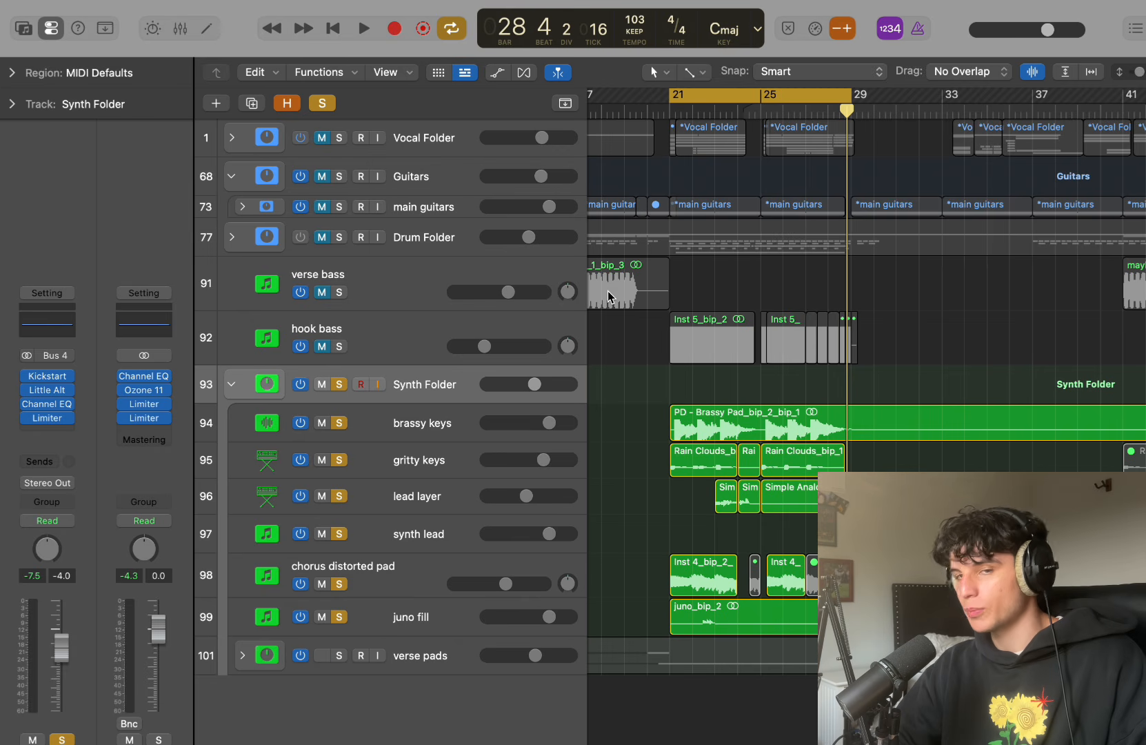
pyautogui.press('space')
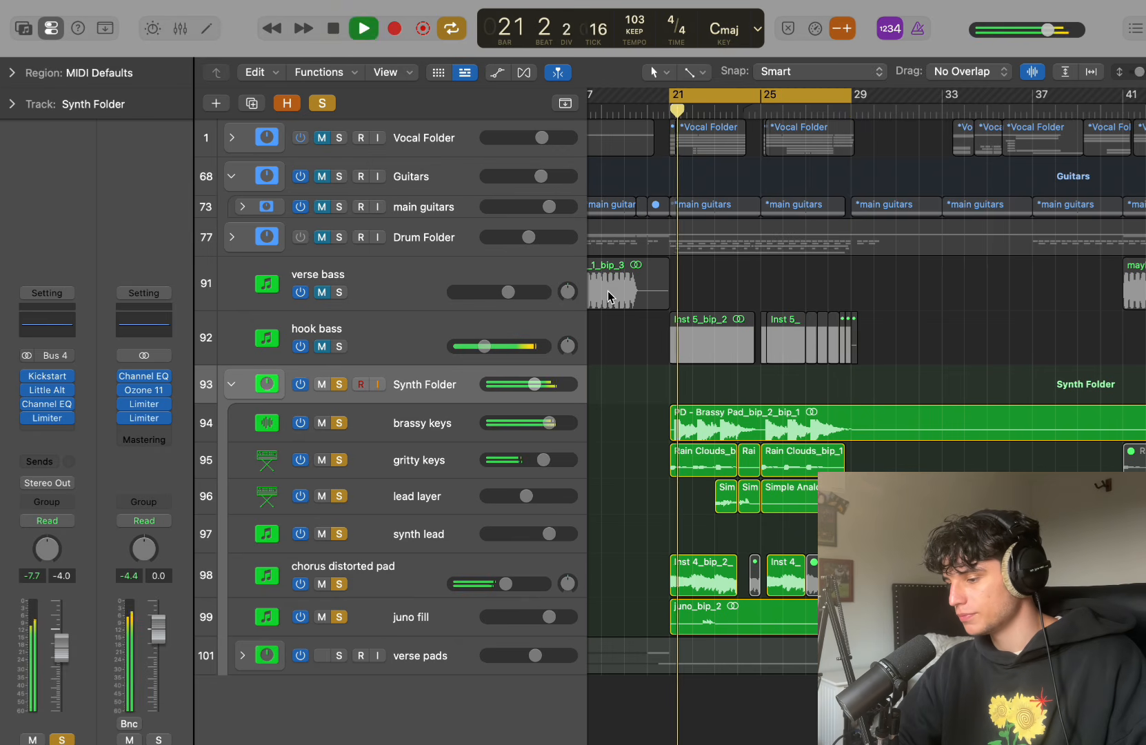